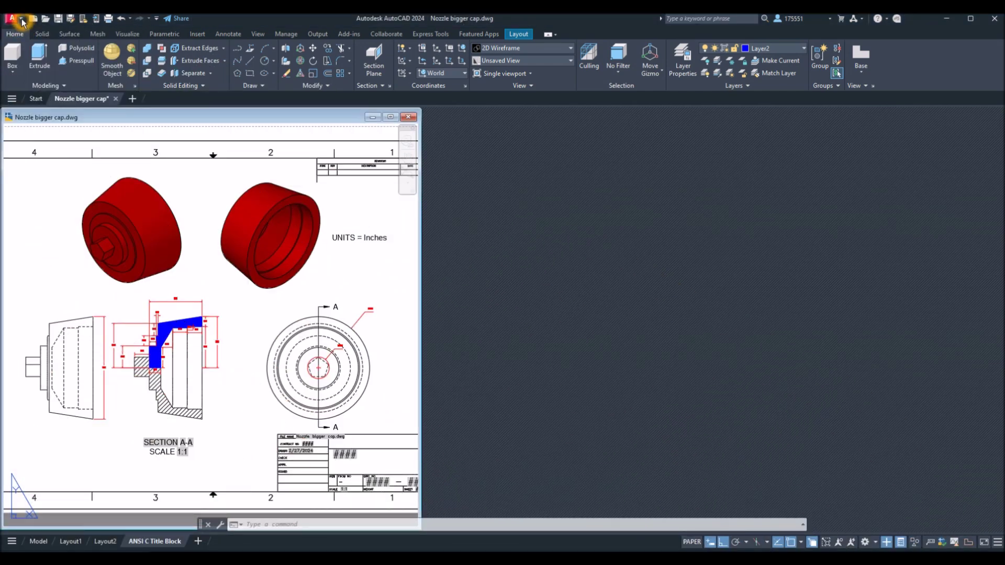
Create a new drawing from the acad3D template.
{"action": "left_click", "coordinate": [22, 21]}
{"action": "left_click", "coordinate": [27, 83]}
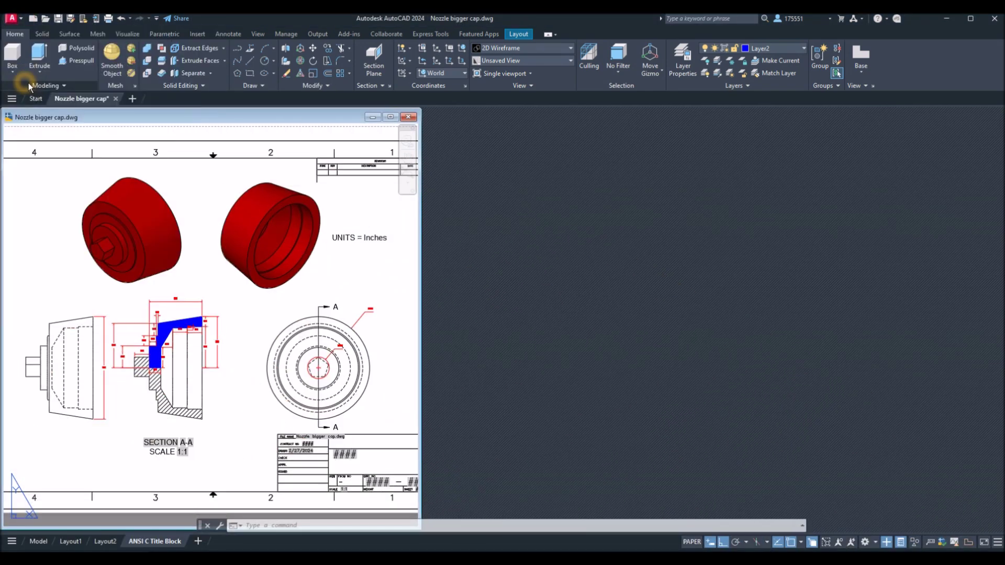
{"action": "left_click", "coordinate": [571, 255]}
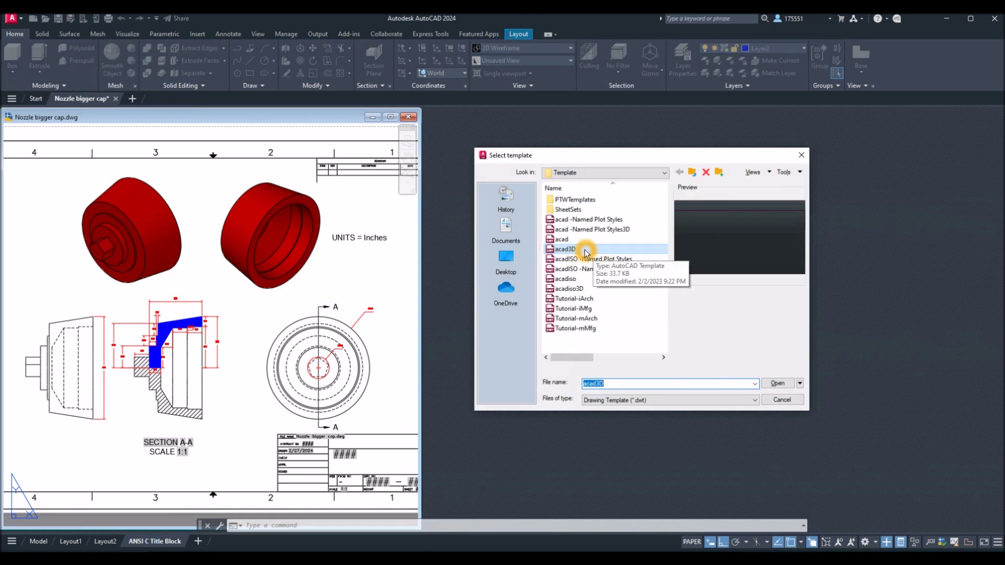
{"action": "left_click", "coordinate": [778, 383]}
{"action": "left_click", "coordinate": [349, 78]}
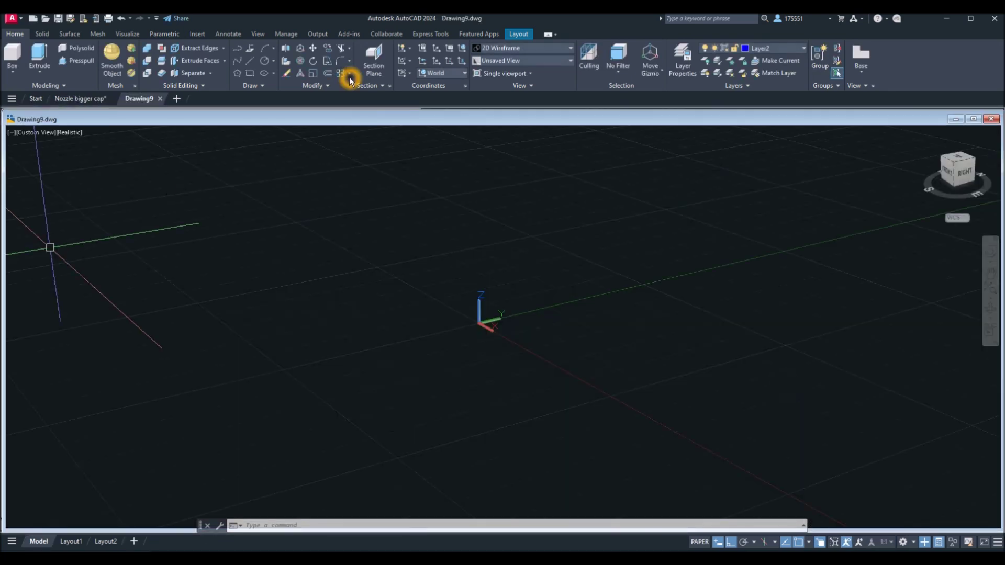
Tile the two open drawings vertically, placing the Nozzle bigger cap drawing before the new one.
{"action": "left_click", "coordinate": [258, 34]}
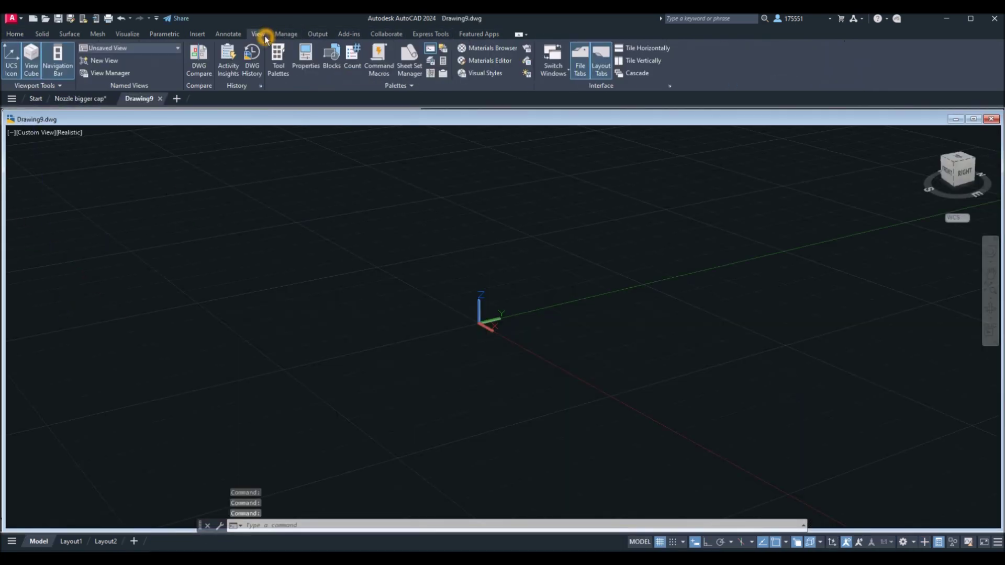
{"action": "left_click", "coordinate": [641, 61]}
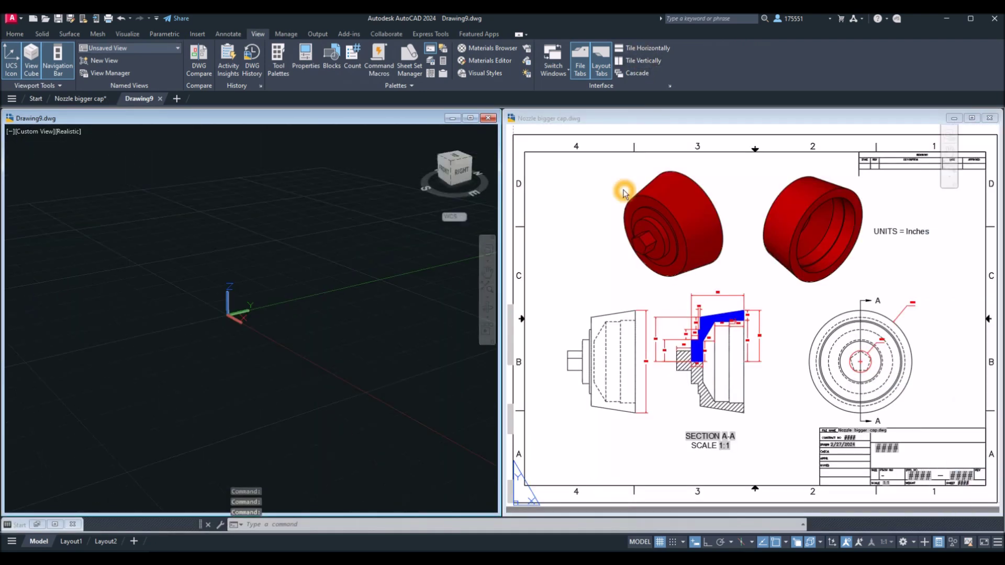
{"action": "left_click", "coordinate": [579, 239]}
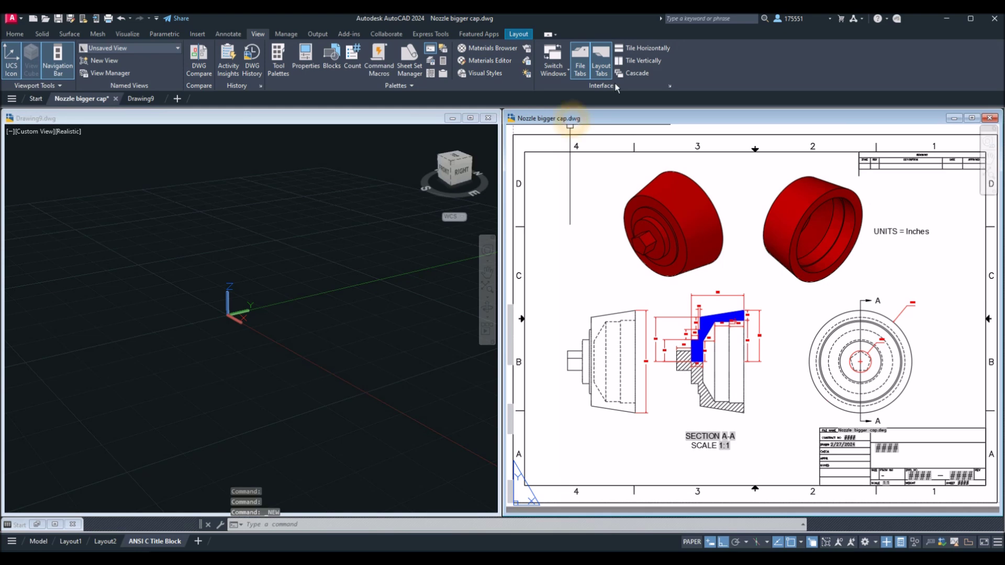
{"action": "left_click", "coordinate": [643, 62]}
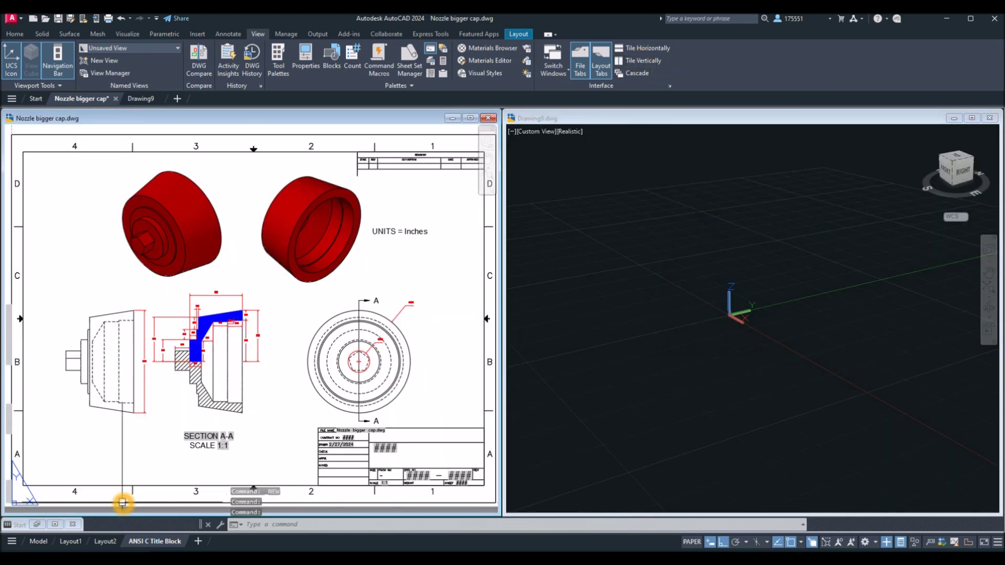
Set the new drawing to the Front view with parallel projection.
{"action": "left_click", "coordinate": [819, 524]}
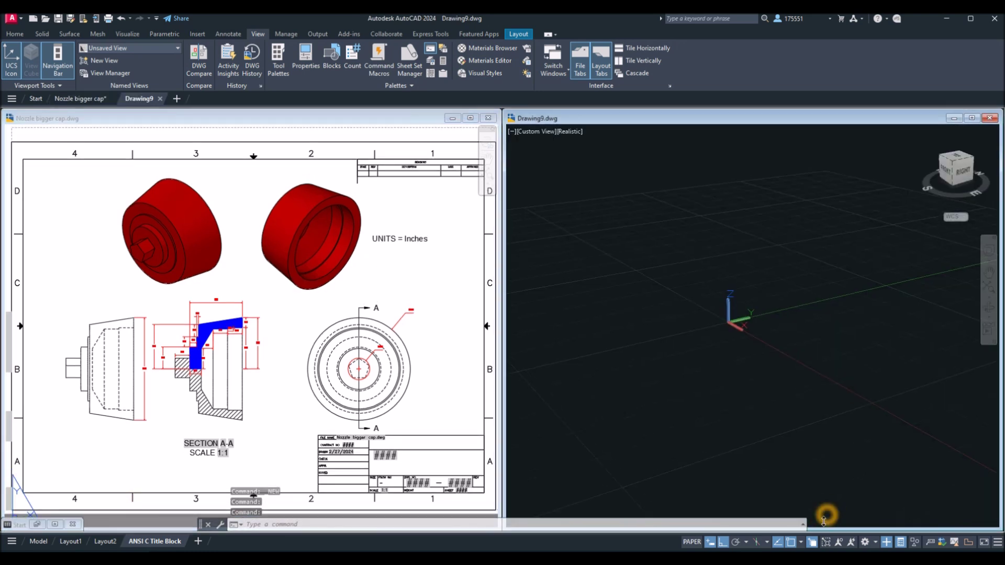
{"action": "left_click", "coordinate": [537, 131]}
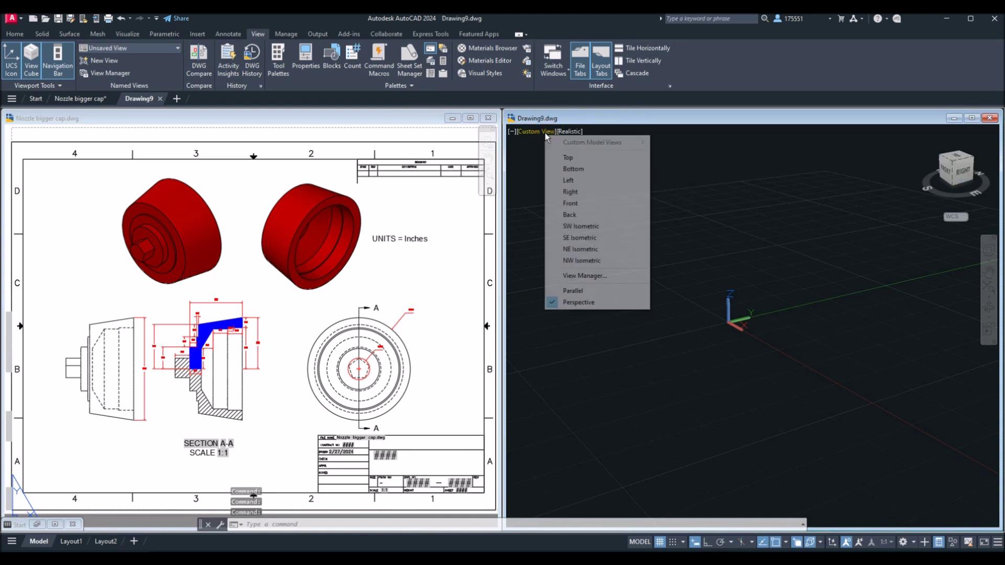
{"action": "left_click", "coordinate": [570, 204]}
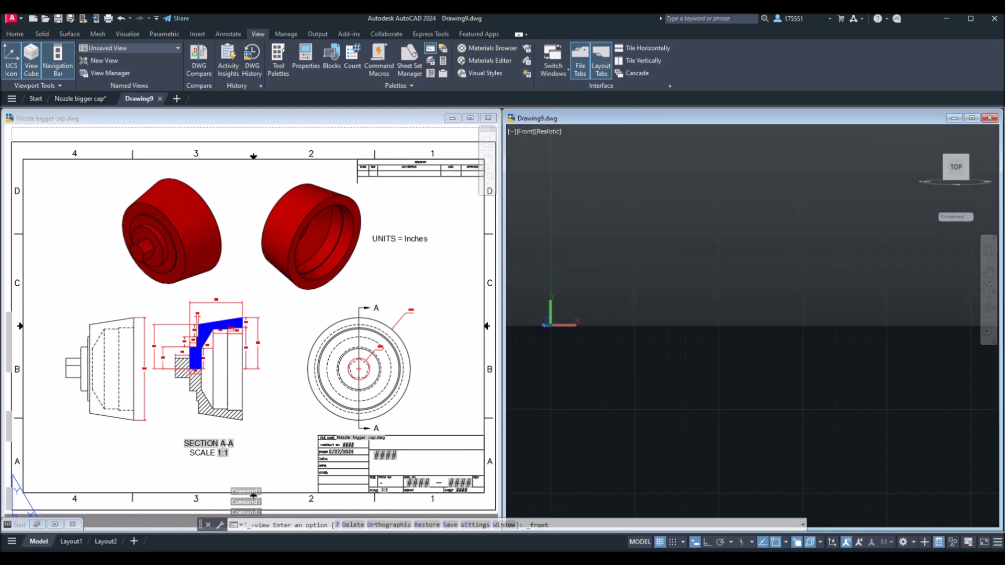
{"action": "left_click", "coordinate": [993, 201]}
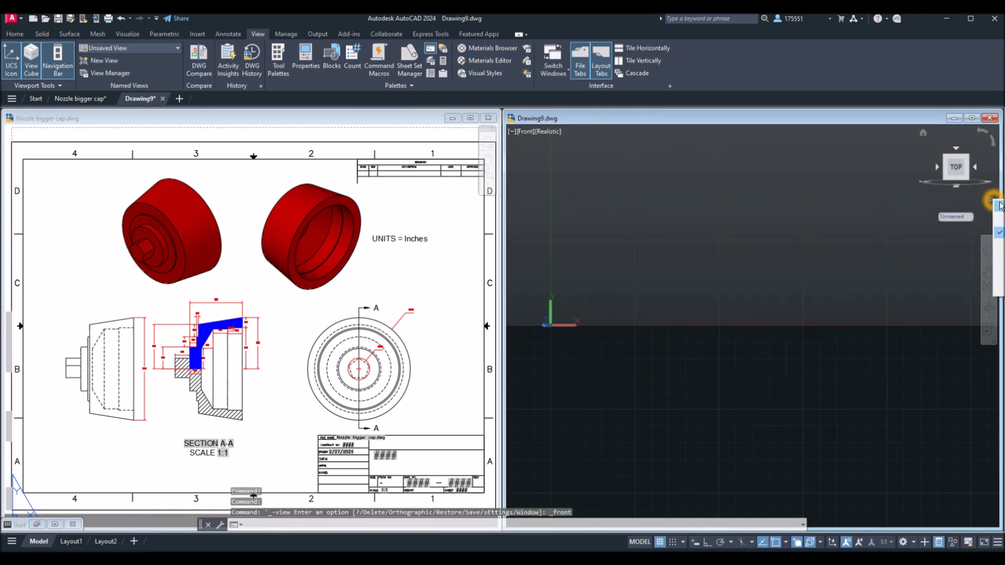
{"action": "left_click_drag", "start_coordinate": [1000, 184], "coordinate": [942, 188]}
{"action": "left_click", "coordinate": [934, 203]}
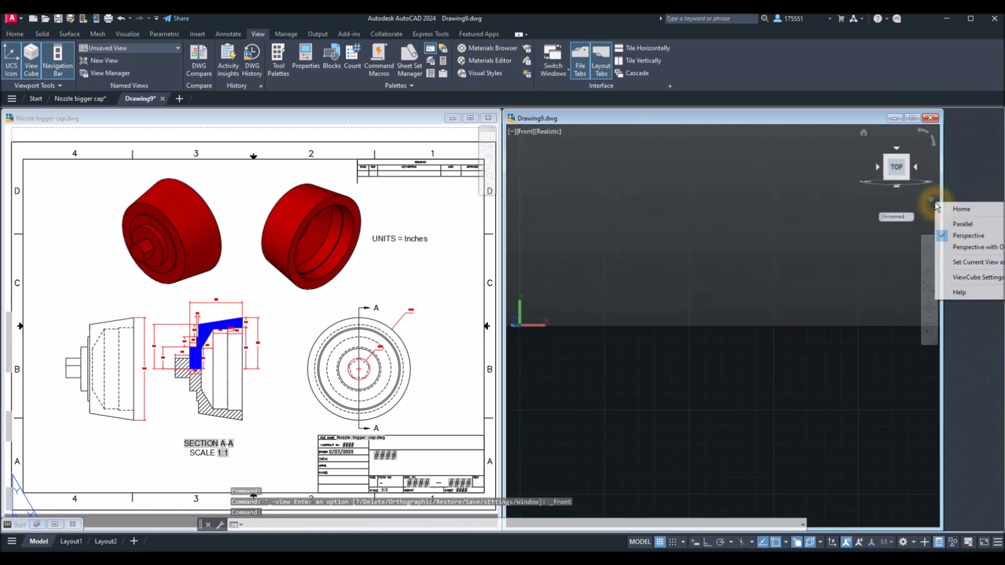
{"action": "left_click", "coordinate": [967, 225]}
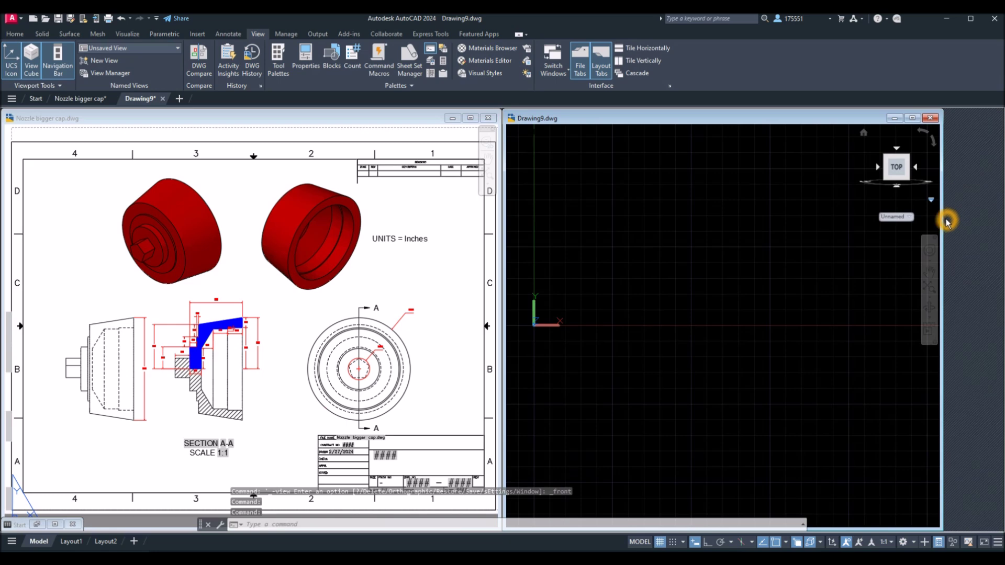
{"action": "left_click_drag", "start_coordinate": [942, 219], "coordinate": [1000, 219]}
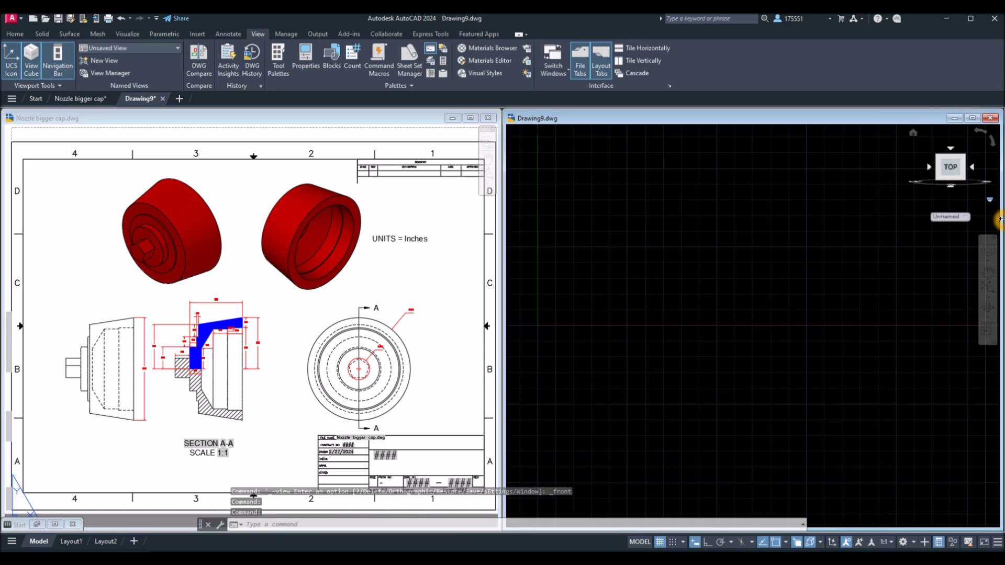
Turn on Ortho mode in the new drawing for tracing the blue section profile.
{"action": "left_click", "coordinate": [377, 340]}
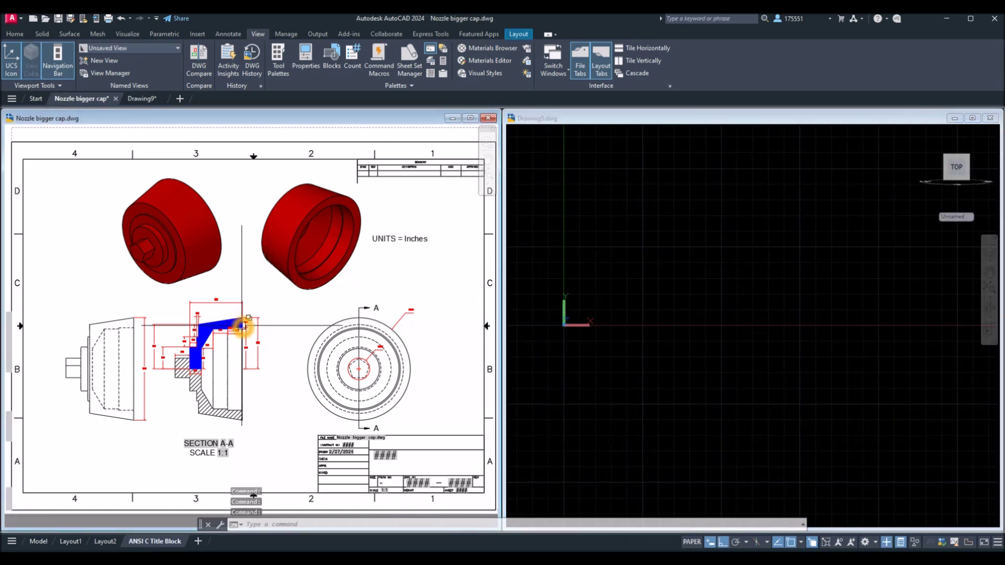
{"action": "scroll", "coordinate": [241, 327], "scroll_direction": "up", "scroll_amount": 8}
{"action": "mouse_move", "coordinate": [241, 314]}
{"action": "middle_mouse_down"}
{"action": "mouse_move", "coordinate": [277, 241]}
{"action": "mouse_move", "coordinate": [325, 225]}
{"action": "middle_mouse_up"}
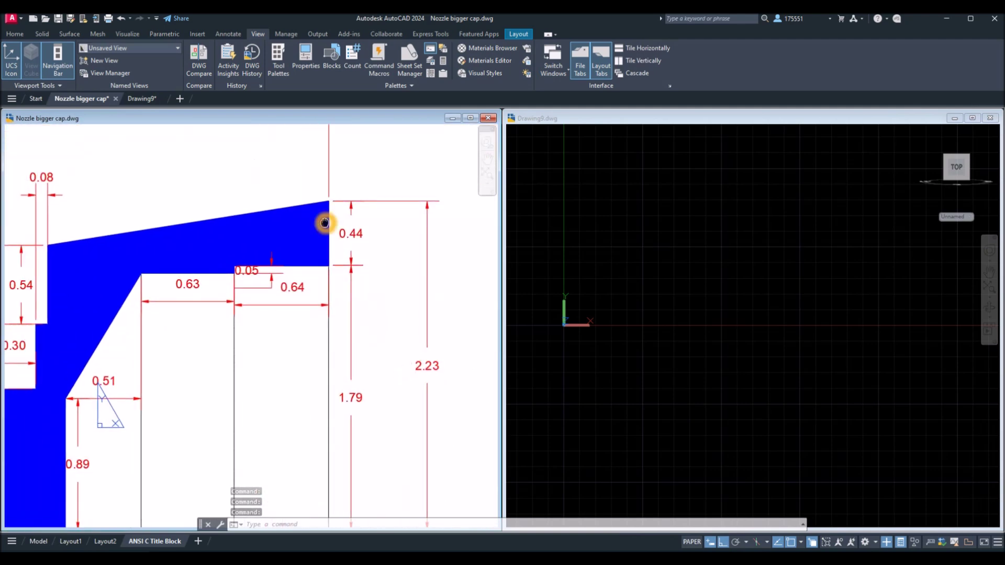
{"action": "left_click", "coordinate": [741, 226]}
{"action": "middle_click_drag", "start_coordinate": [740, 221], "coordinate": [644, 320]}
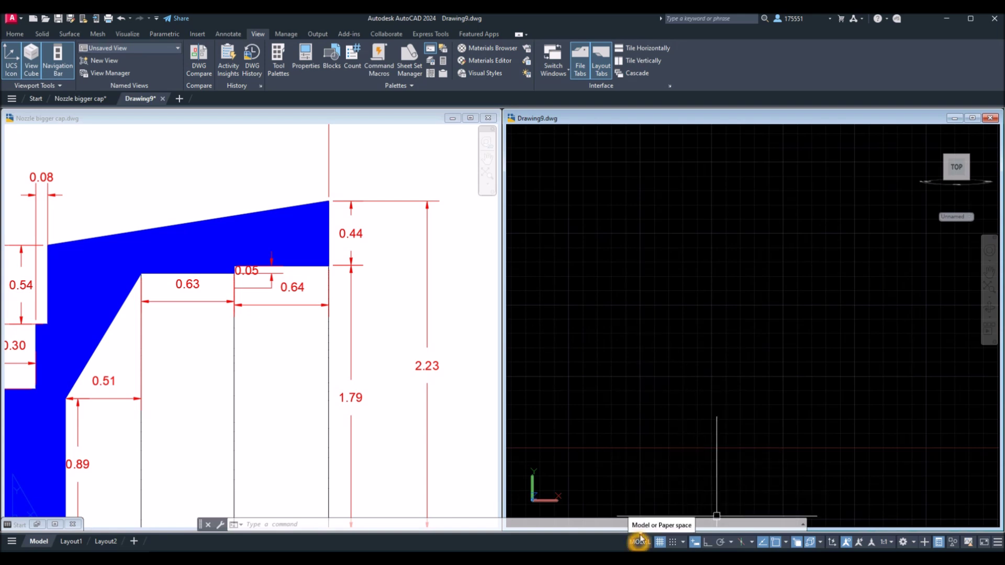
{"action": "left_click", "coordinate": [704, 544]}
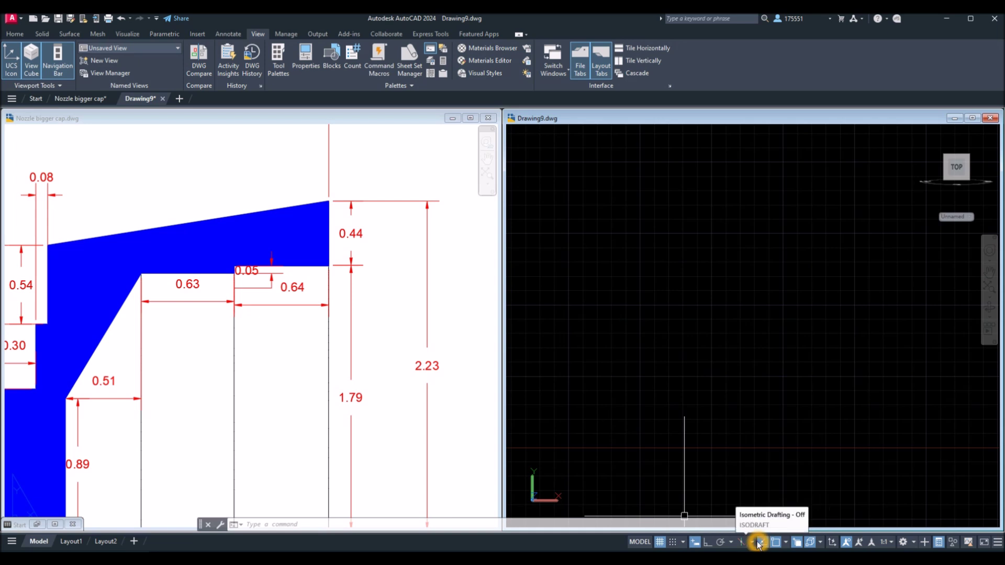
{"action": "left_click", "coordinate": [773, 544]}
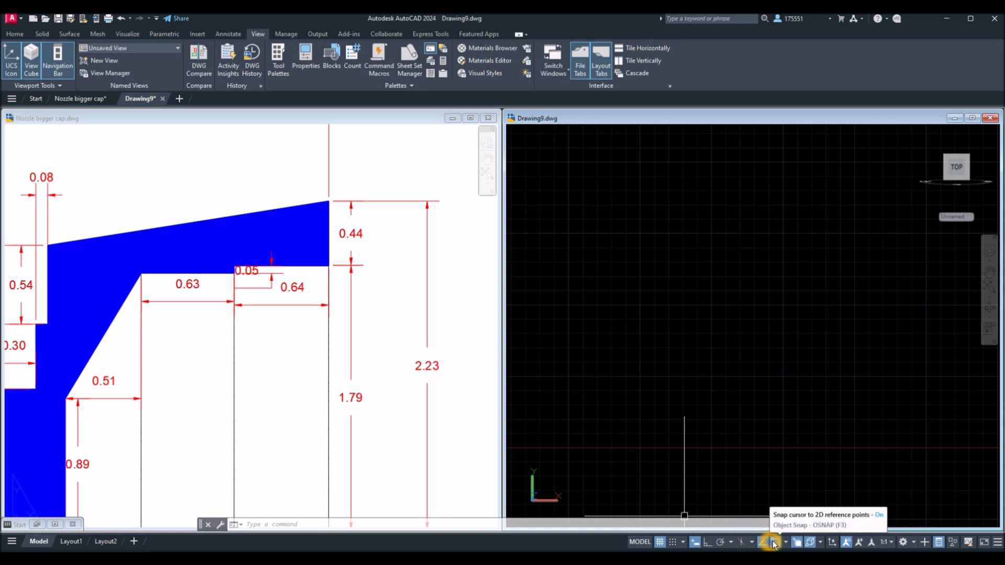
{"action": "left_click", "coordinate": [711, 546]}
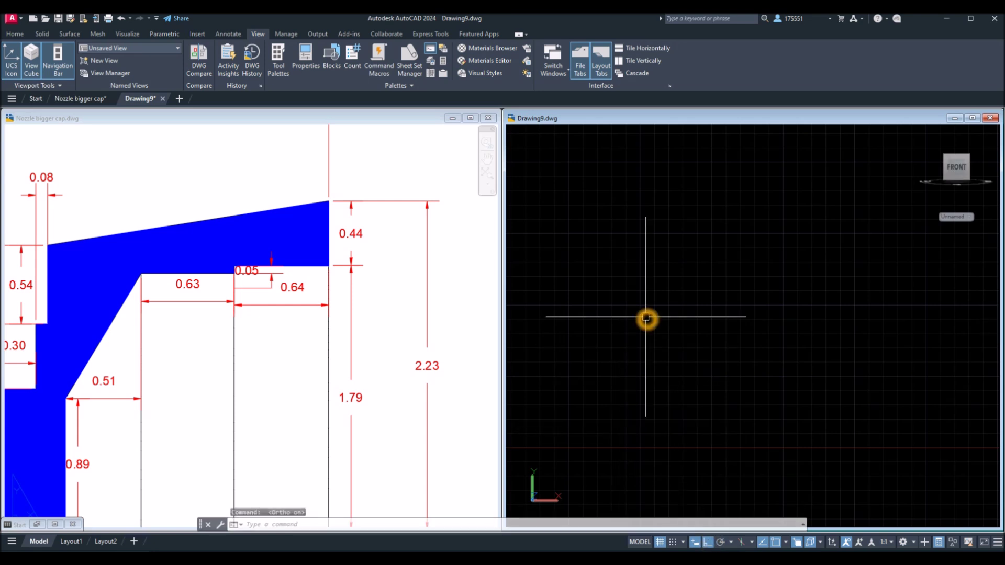
Start the section profile with a vertical line running 0.44 downward for the cap's rim edge.
{"action": "type", "text": "l"}
{"action": "key", "text": "Return"}
{"action": "left_click", "coordinate": [780, 214]}
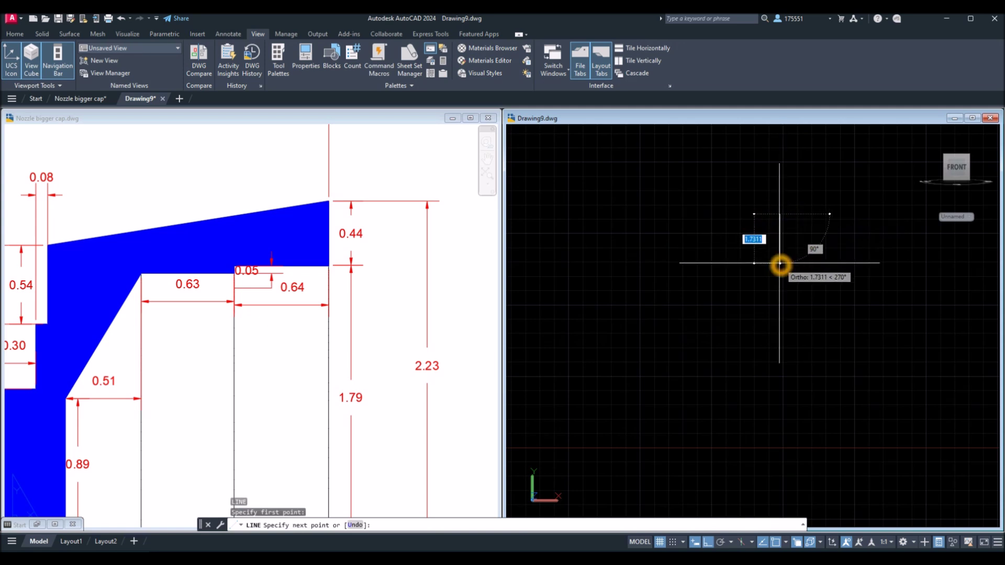
{"action": "type", "text": "1"}
{"action": "key", "text": "Return"}
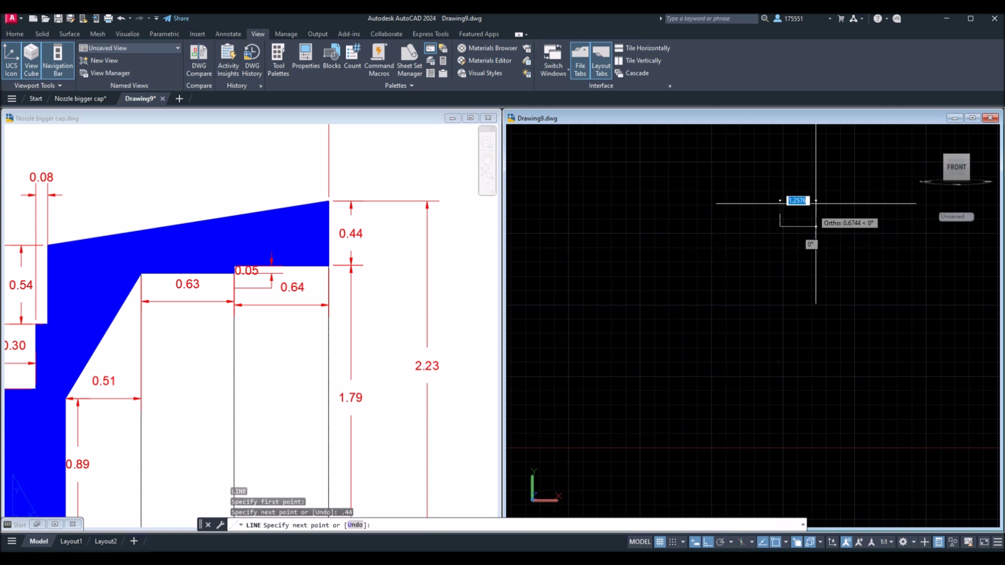
Continue the profile line 0.64 horizontally to the left from the lower end of the rim edge.
{"action": "scroll", "coordinate": [776, 234], "scroll_direction": "down", "scroll_amount": 1}
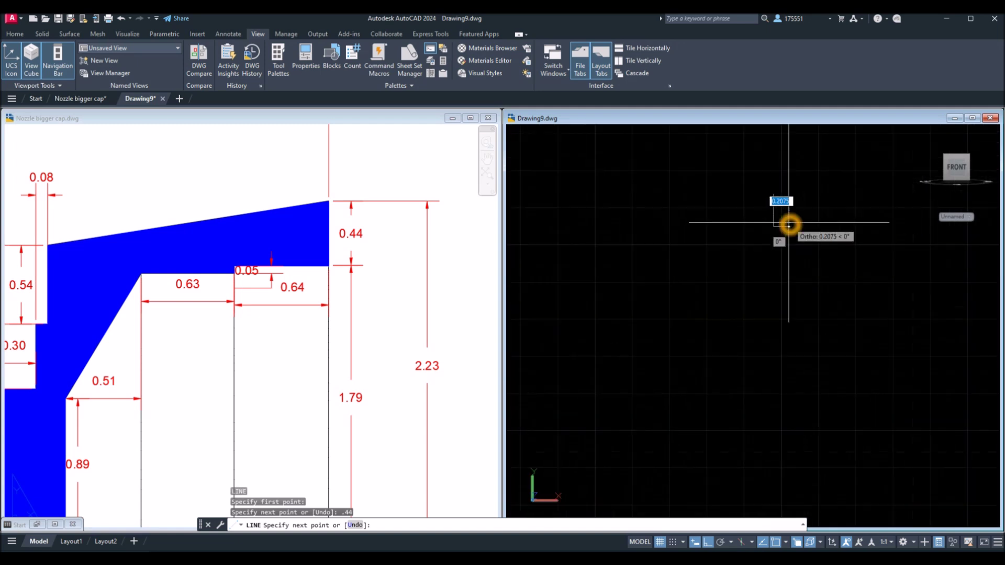
{"action": "scroll", "coordinate": [789, 225], "scroll_direction": "up", "scroll_amount": 3}
{"action": "middle_click_drag", "start_coordinate": [789, 225], "coordinate": [782, 394]}
{"action": "left_click", "coordinate": [692, 403]}
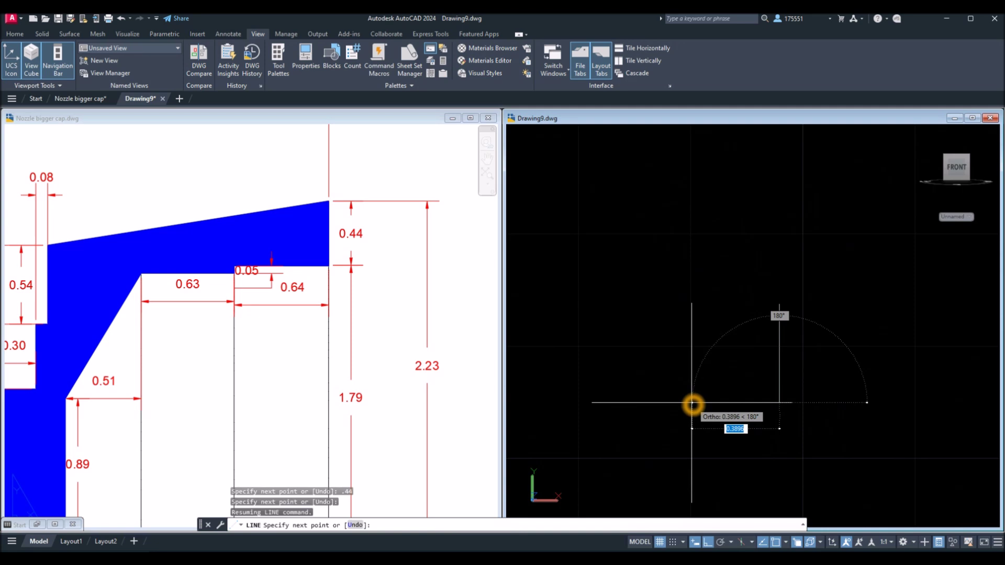
{"action": "key", "text": "BackSpace"}
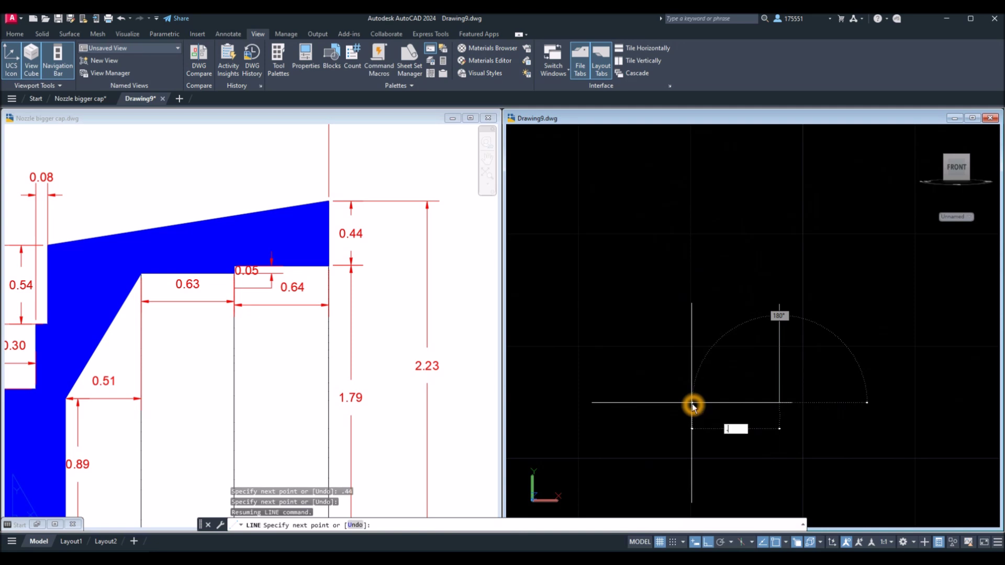
{"action": "type", "text": ".64"}
{"action": "key", "text": "Return"}
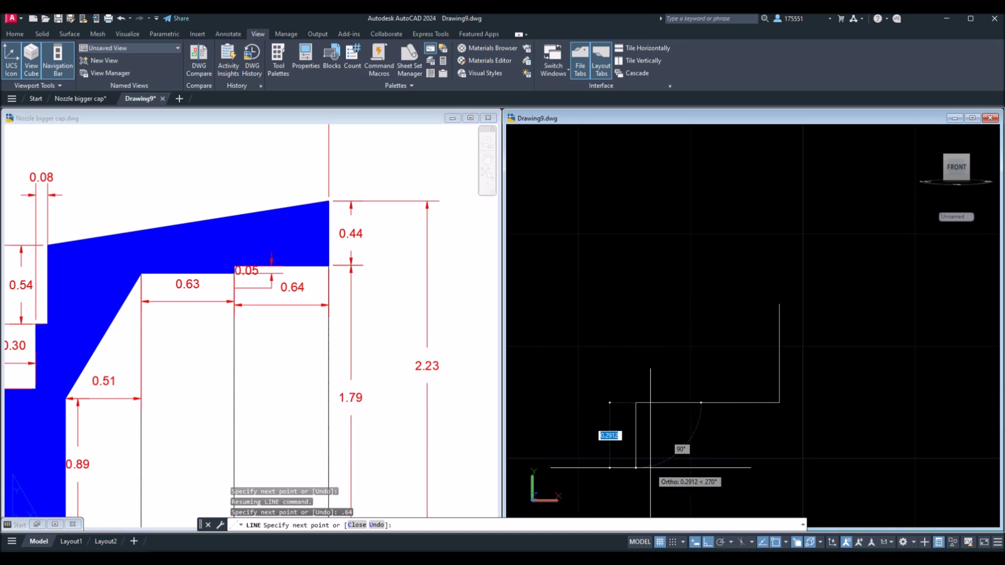
Continue the profile with a 0.05 downward step and a 0.63 segment to the left, and end the line.
{"action": "type", "text": ".0"}
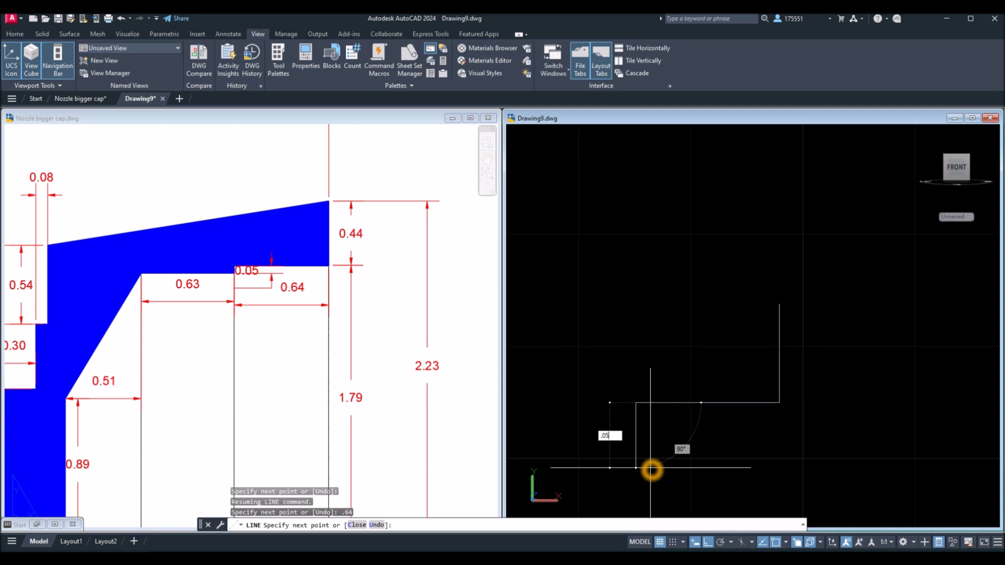
{"action": "type", "text": "5"}
{"action": "key", "text": "Return"}
{"action": "mouse_move", "coordinate": [651, 469]}
{"action": "middle_mouse_down"}
{"action": "mouse_move", "coordinate": [727, 327]}
{"action": "mouse_move", "coordinate": [701, 314]}
{"action": "middle_mouse_up"}
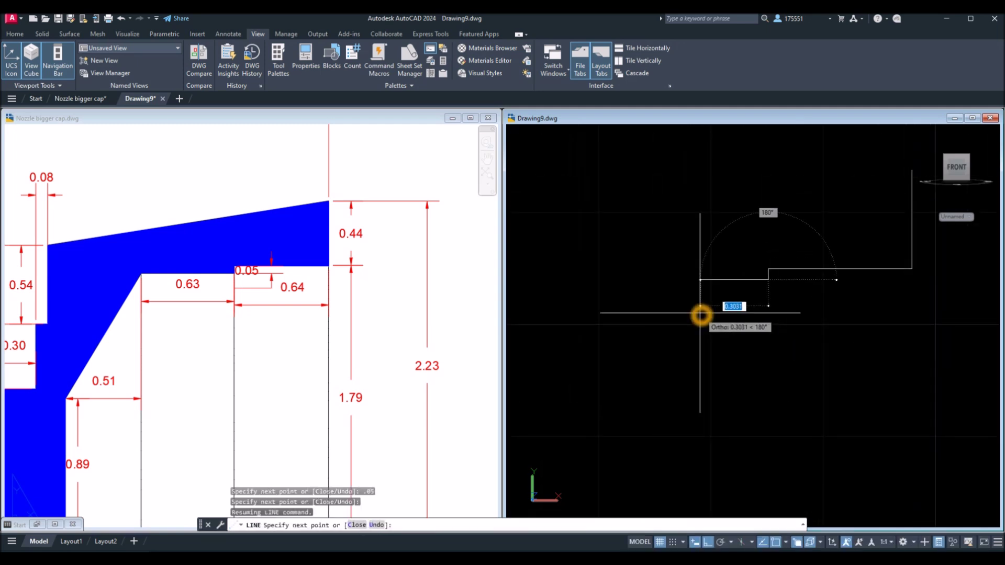
{"action": "type", "text": ".63"}
{"action": "key", "text": "Return"}
{"action": "right_click", "coordinate": [701, 314]}
{"action": "left_click", "coordinate": [710, 319]}
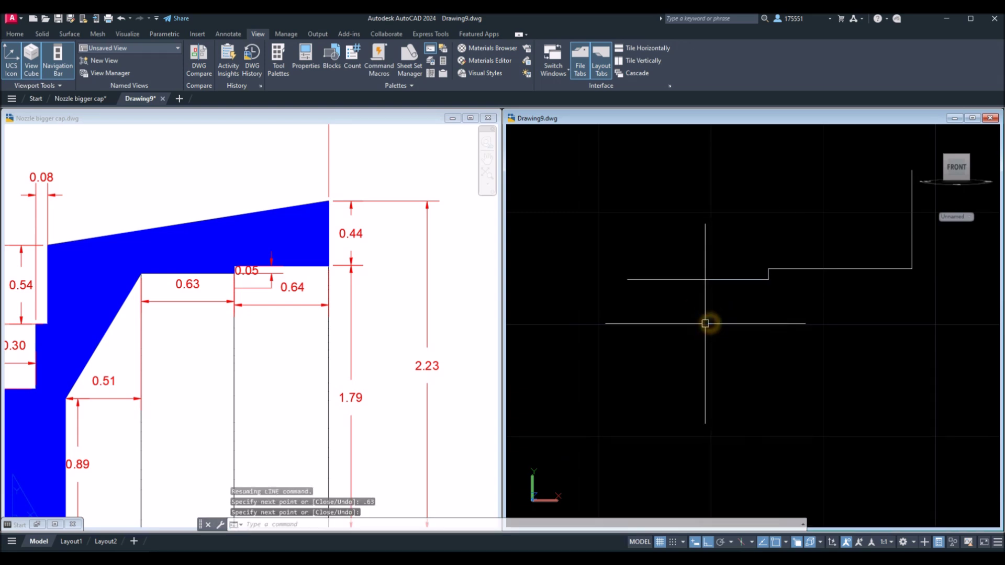
Examine the section A-A dimensions around the blue profile's hub and centre axis in the Nozzle bigger cap drawing, and return to the new drawing.
{"action": "scroll", "coordinate": [772, 299], "scroll_direction": "down", "scroll_amount": 3}
{"action": "left_click", "coordinate": [318, 347]}
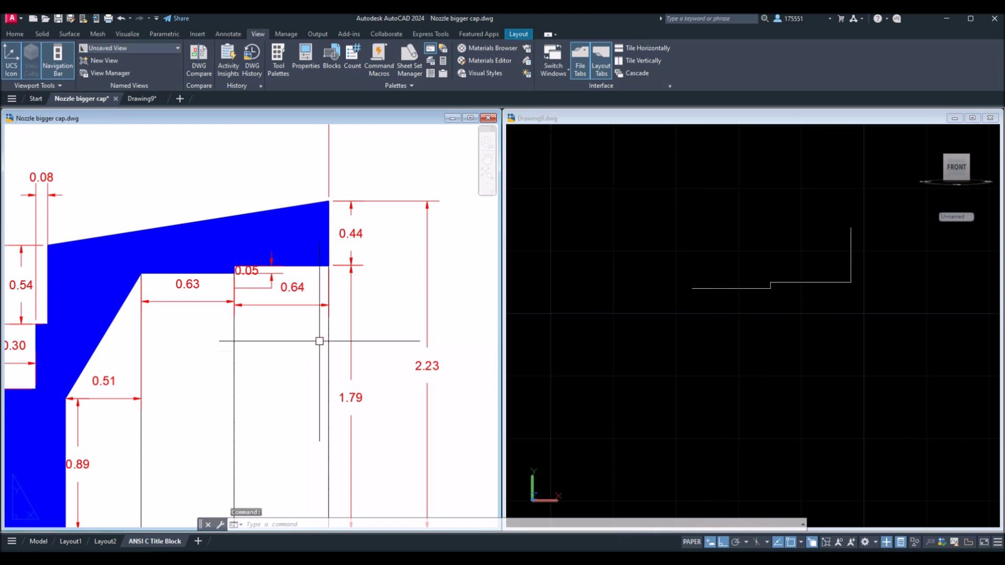
{"action": "scroll", "coordinate": [203, 303], "scroll_direction": "down", "scroll_amount": 5}
{"action": "scroll", "coordinate": [203, 304], "scroll_direction": "down", "scroll_amount": 3}
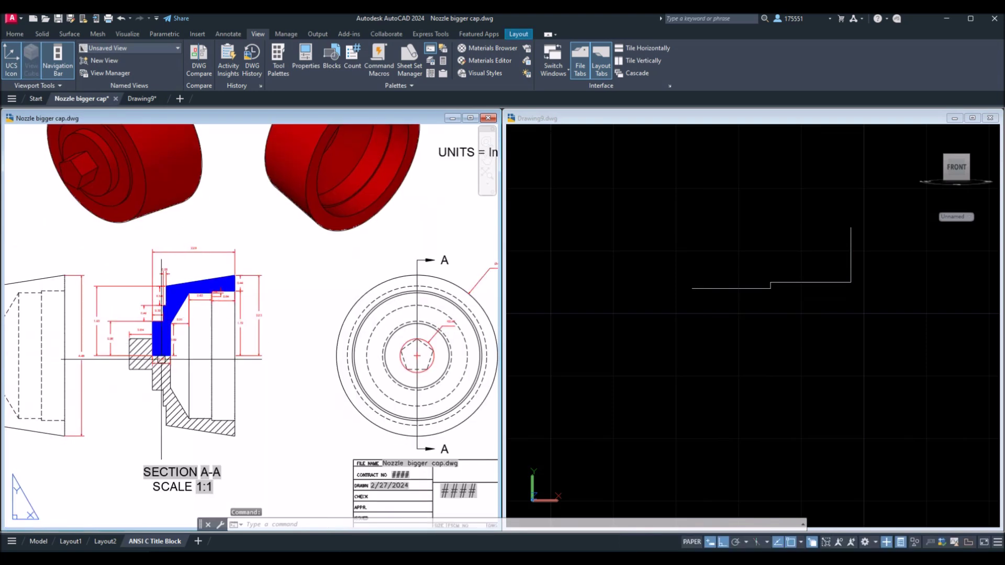
{"action": "scroll", "coordinate": [178, 351], "scroll_direction": "down", "scroll_amount": 5}
{"action": "scroll", "coordinate": [174, 358], "scroll_direction": "up", "scroll_amount": 4}
{"action": "scroll", "coordinate": [174, 358], "scroll_direction": "up", "scroll_amount": 5}
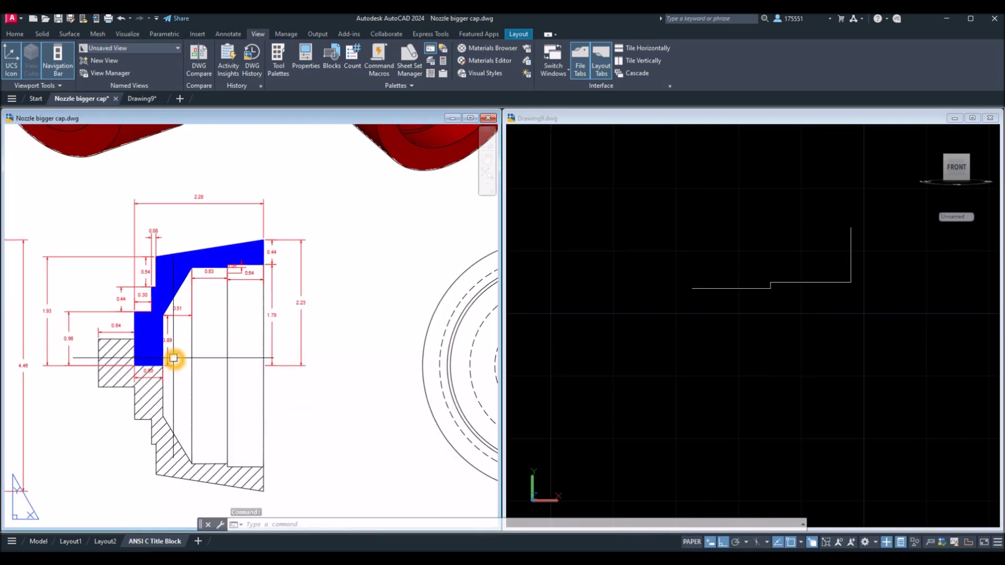
{"action": "scroll", "coordinate": [173, 358], "scroll_direction": "up", "scroll_amount": 2}
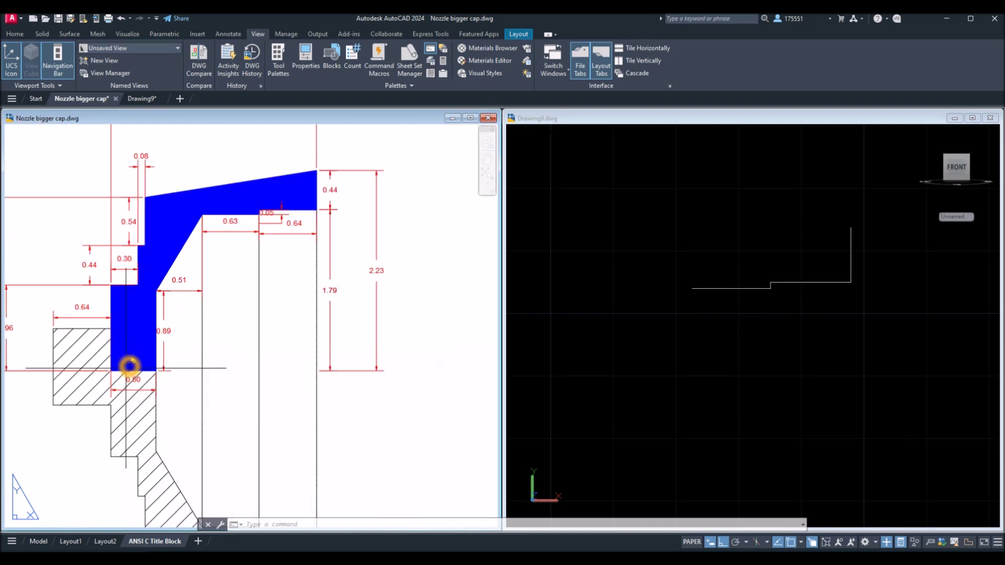
{"action": "middle_click_drag", "start_coordinate": [111, 372], "coordinate": [123, 377]}
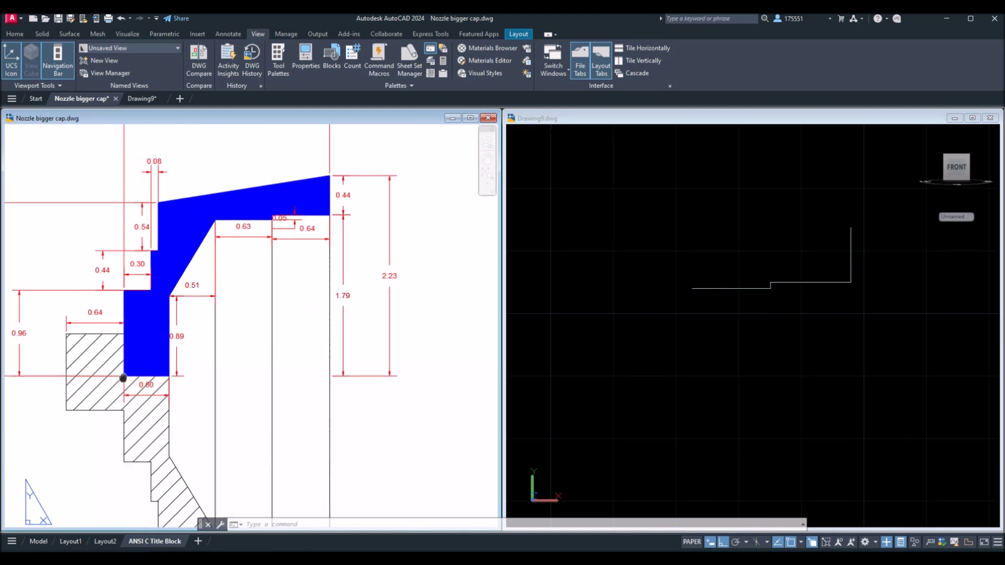
{"action": "left_click", "coordinate": [885, 364]}
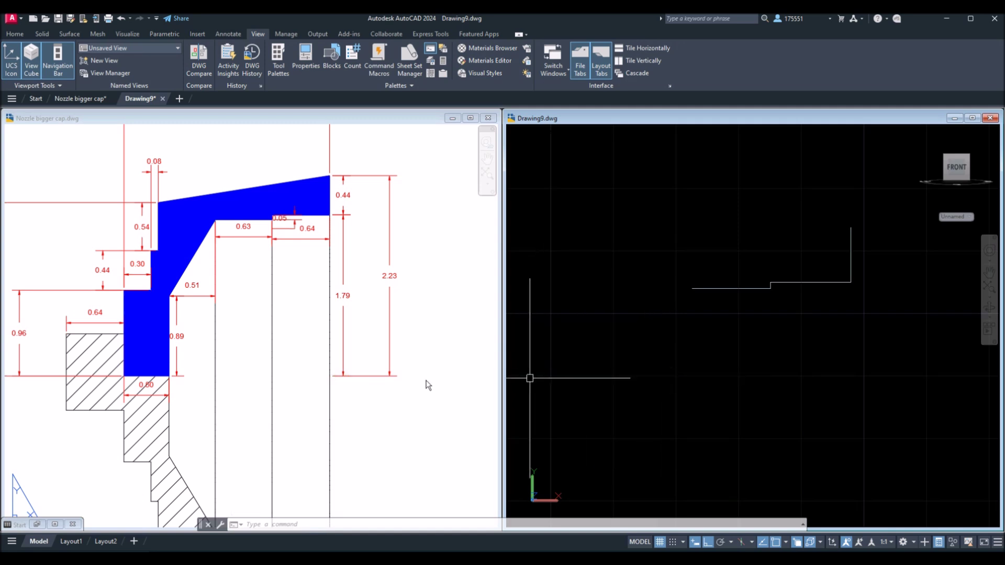
Draw a vertical construction line running 2.23 downward from the upper end of the rim edge, and end the line.
{"action": "left_click", "coordinate": [833, 399]}
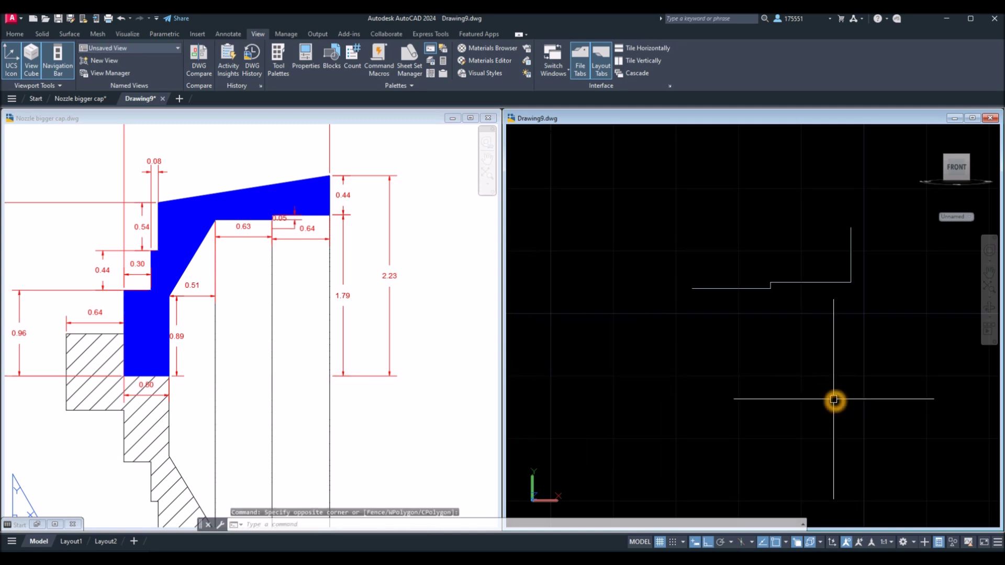
{"action": "key", "text": "Escape"}
{"action": "type", "text": "l"}
{"action": "key", "text": "Return"}
{"action": "left_click", "coordinate": [850, 227]}
{"action": "left_click", "coordinate": [878, 392]}
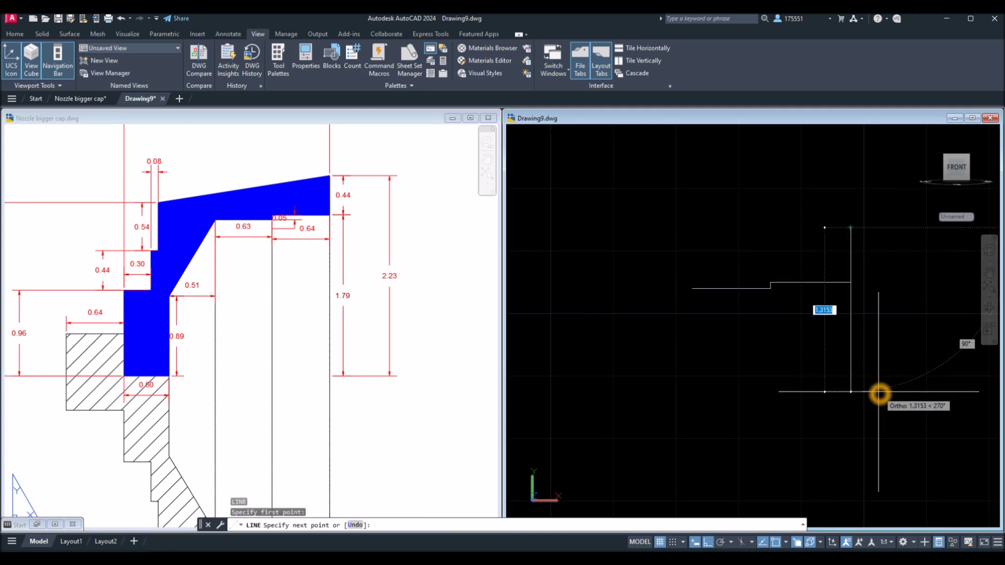
{"action": "type", "text": "2.2"}
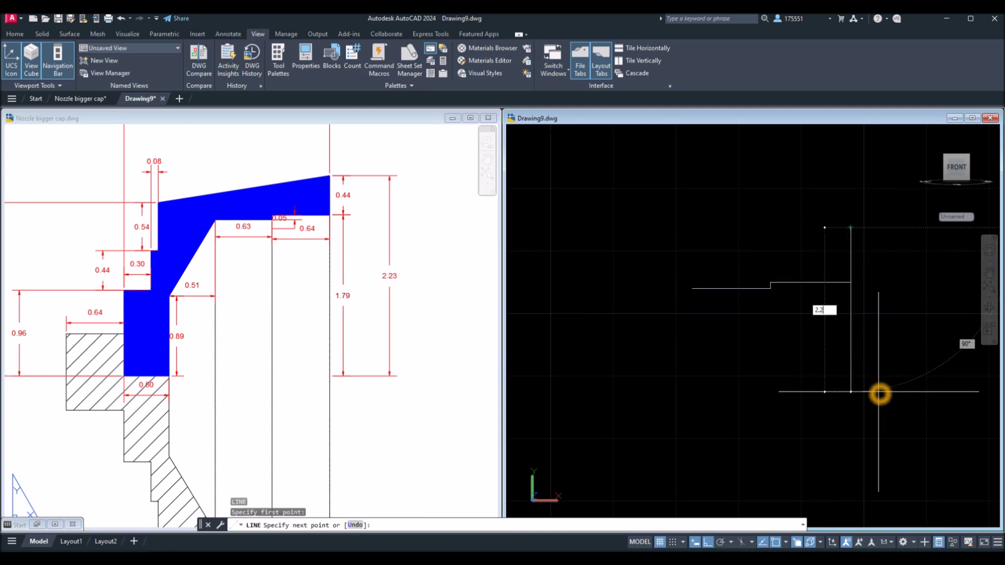
{"action": "type", "text": "3"}
{"action": "key", "text": "Return"}
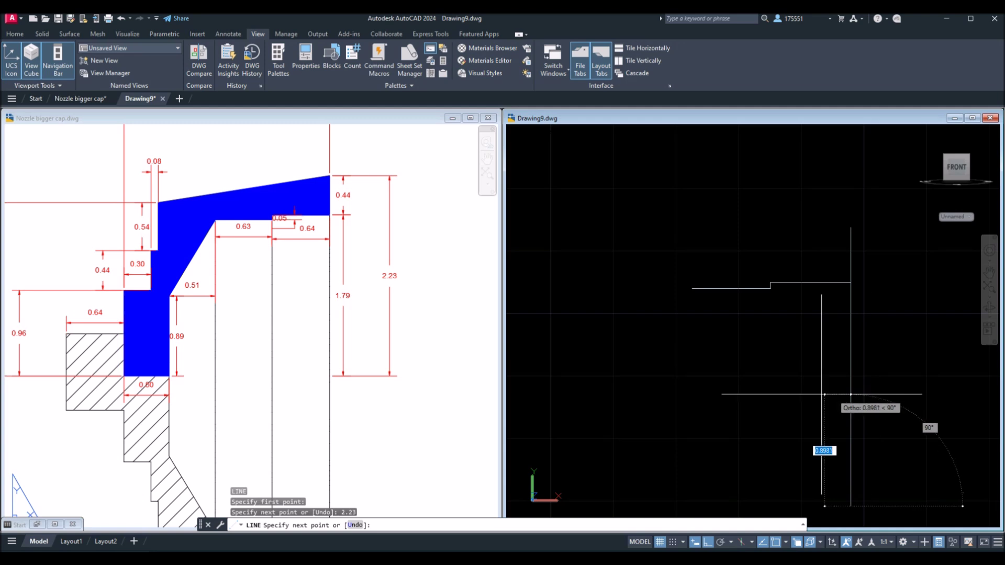
{"action": "middle_click_drag", "start_coordinate": [792, 399], "coordinate": [778, 355]}
{"action": "right_click", "coordinate": [778, 354]}
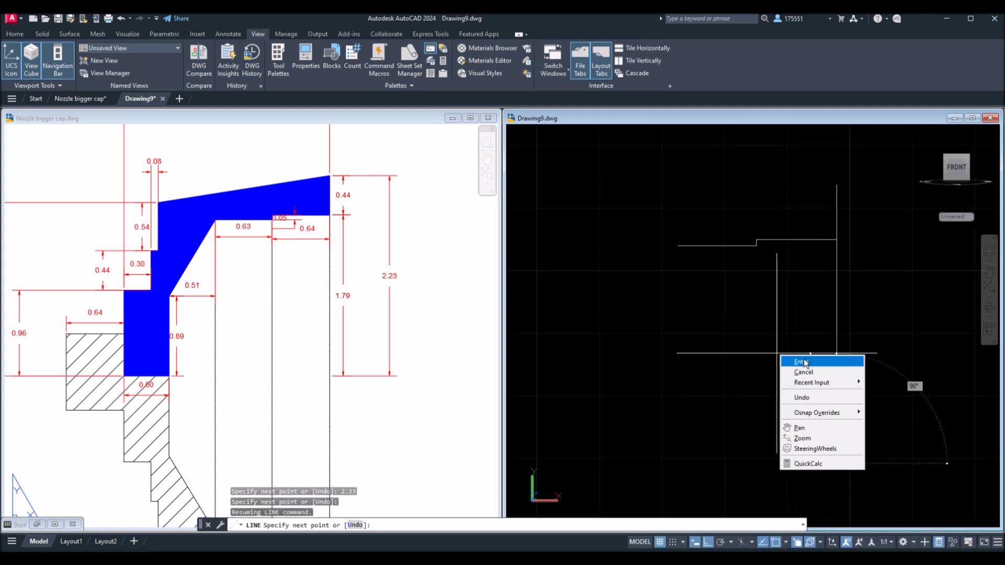
{"action": "left_click", "coordinate": [790, 359]}
Draw a horizontal base line running 2.28 to the left from the lower end of the vertical construction line.
{"action": "left_click", "coordinate": [269, 323]}
{"action": "mouse_move", "coordinate": [269, 324]}
{"action": "middle_mouse_down"}
{"action": "mouse_move", "coordinate": [287, 399]}
{"action": "mouse_move", "coordinate": [289, 388]}
{"action": "middle_mouse_up"}
{"action": "left_click", "coordinate": [303, 185]}
{"action": "left_click", "coordinate": [717, 416]}
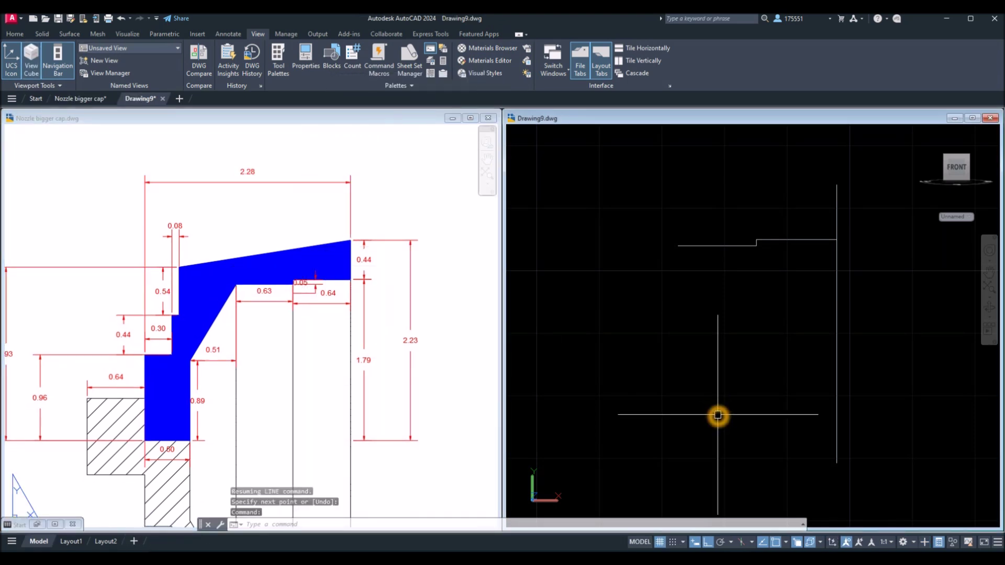
{"action": "key", "text": "Return"}
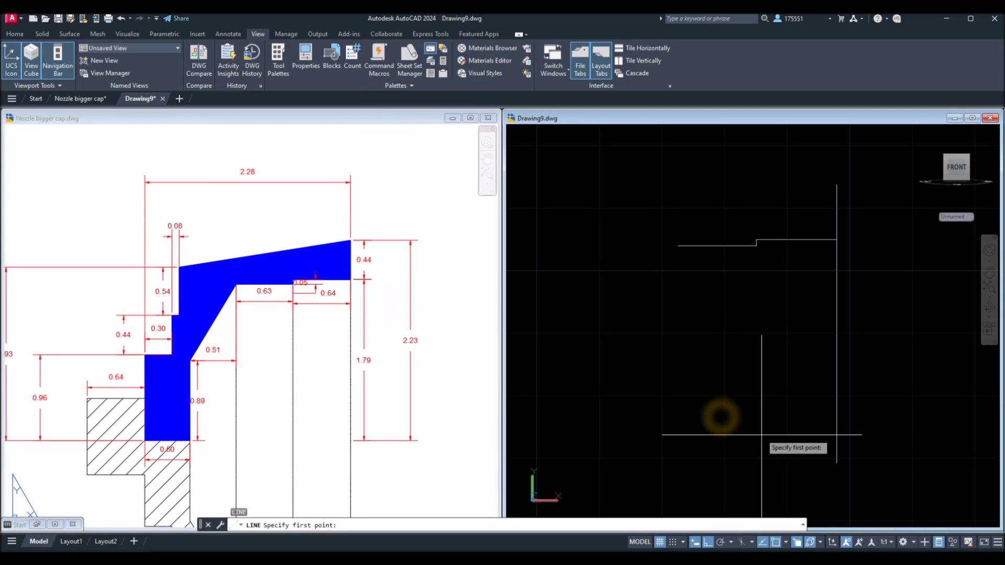
{"action": "left_click", "coordinate": [836, 463]}
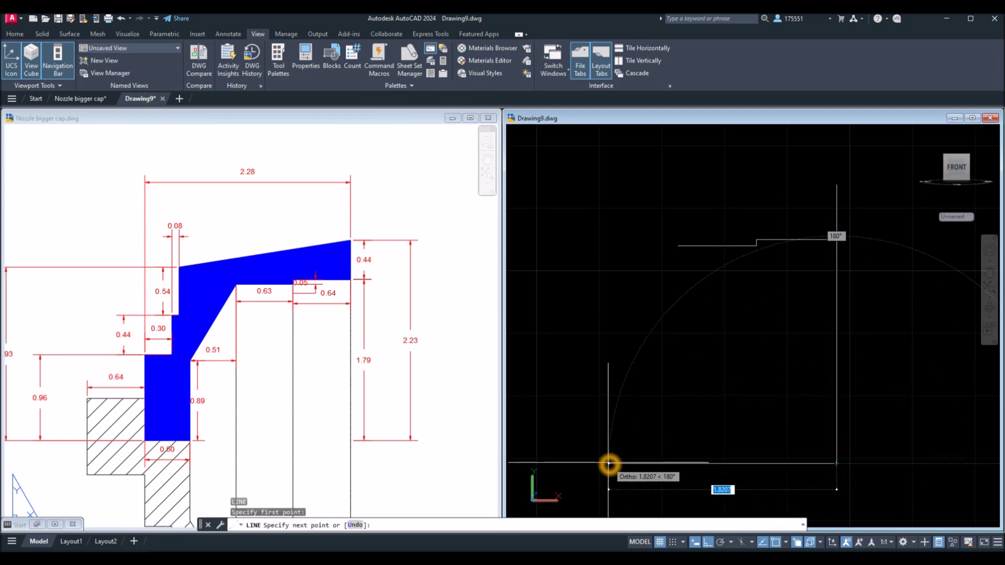
{"action": "type", "text": "2.28"}
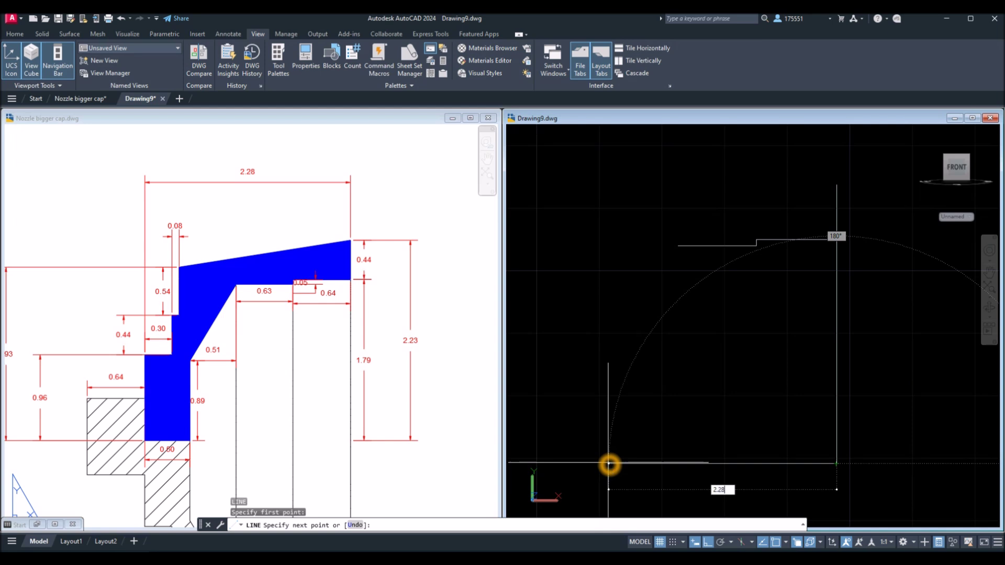
{"action": "key", "text": "Return"}
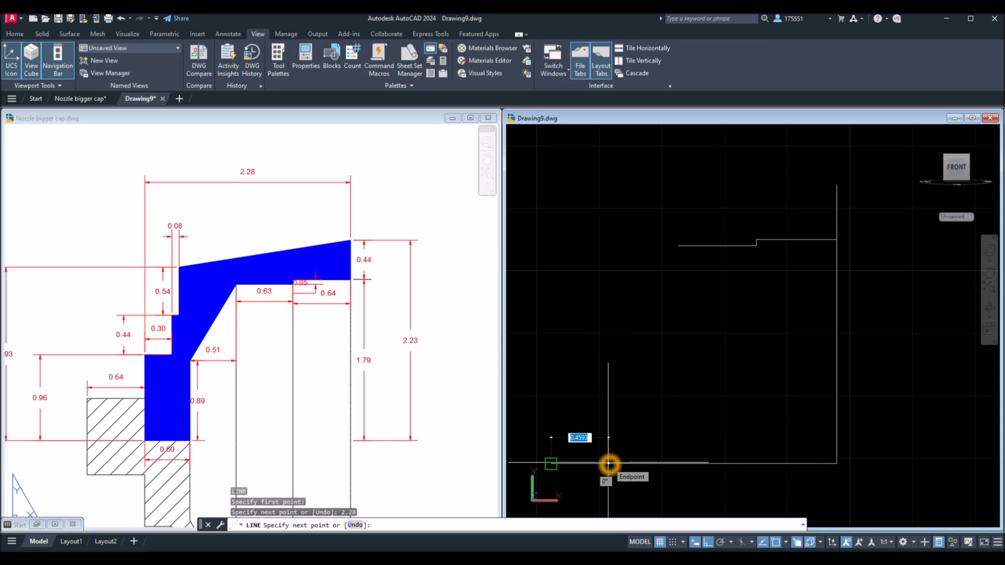
{"action": "right_click", "coordinate": [658, 399]}
{"action": "left_click", "coordinate": [678, 403]}
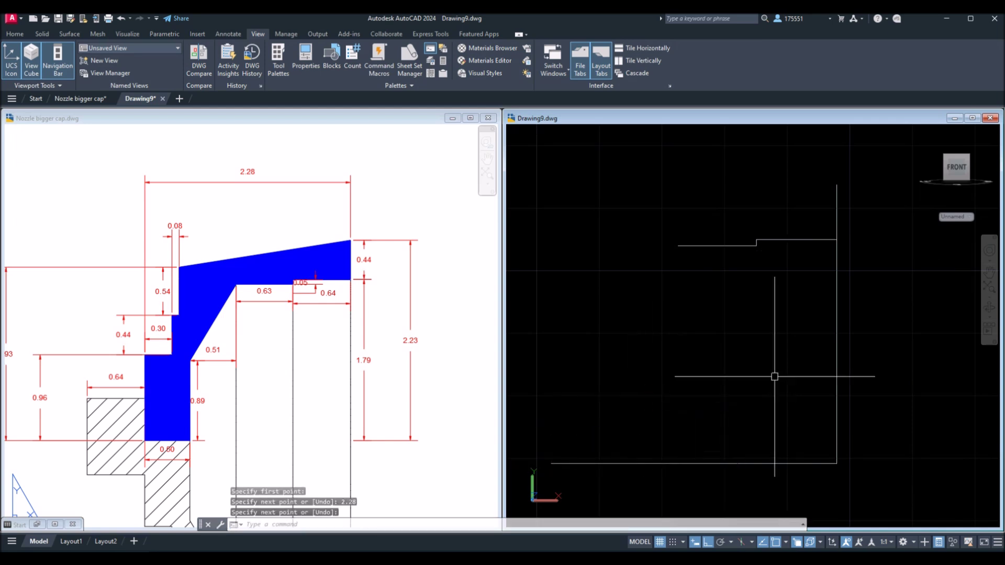
Delete the vertical construction line between the rim edge and the base line.
{"action": "left_click", "coordinate": [836, 343]}
{"action": "key", "text": "Delete"}
{"action": "scroll", "coordinate": [682, 364], "scroll_direction": "down", "scroll_amount": 1}
{"action": "middle_click_drag", "start_coordinate": [682, 364], "coordinate": [731, 343]}
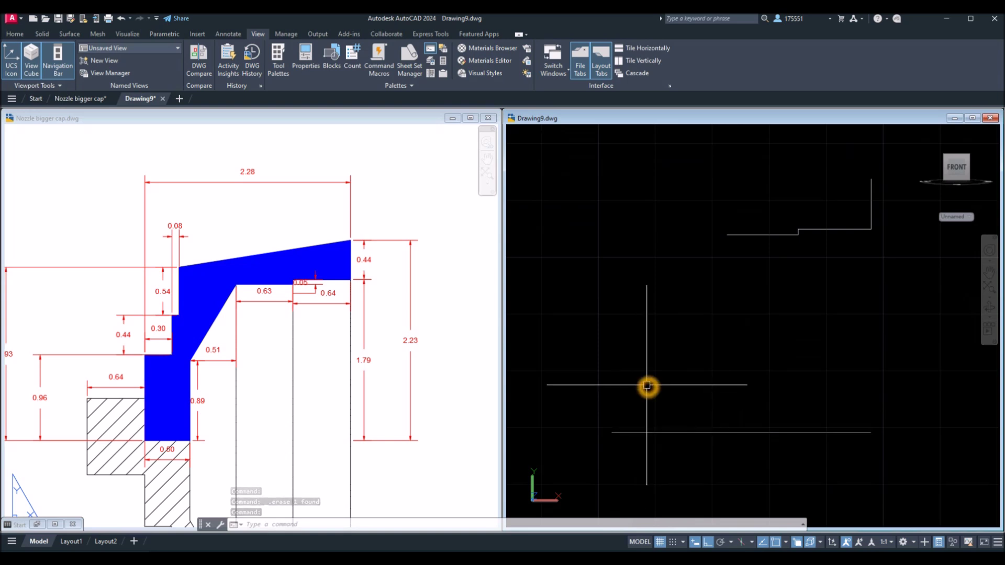
From the left end of the base line, draw a 0.5 segment to the right and a 0.89 segment upward.
{"action": "type", "text": "l"}
{"action": "key", "text": "Return"}
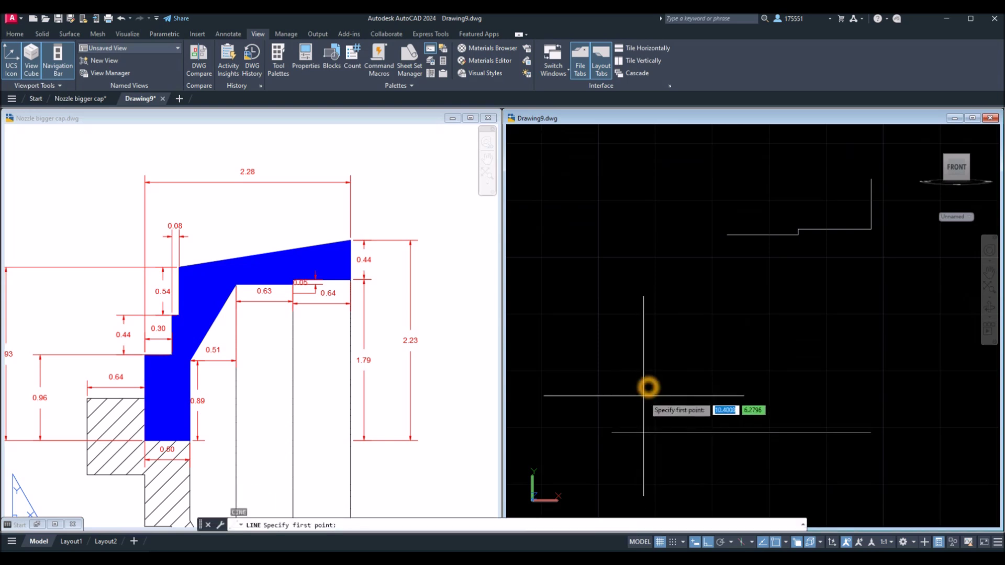
{"action": "left_click", "coordinate": [611, 432]}
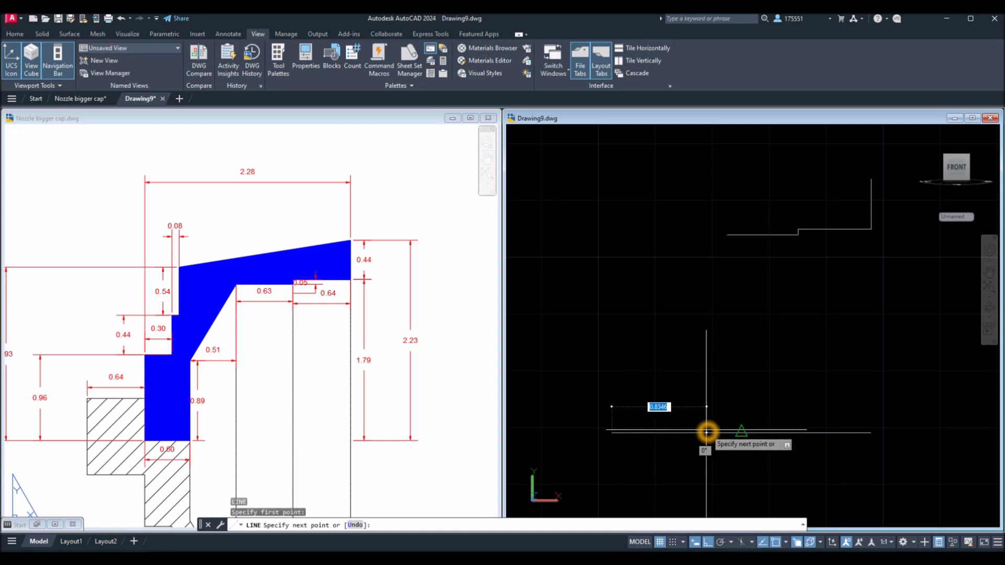
{"action": "type", "text": ".5"}
{"action": "key", "text": "Return"}
{"action": "left_click", "coordinate": [665, 359]}
{"action": "type", "text": "."}
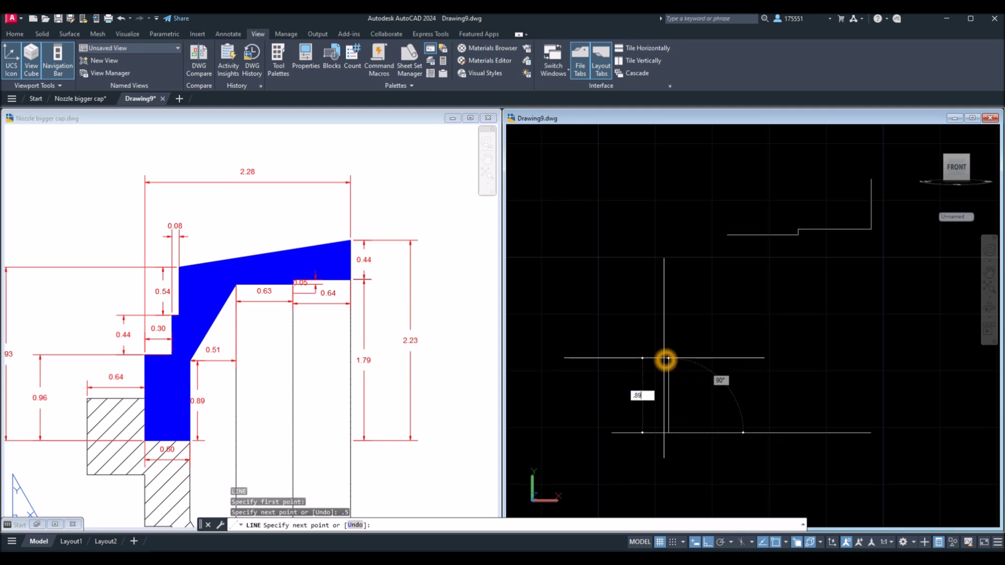
{"action": "type", "text": "89"}
{"action": "key", "text": "Return"}
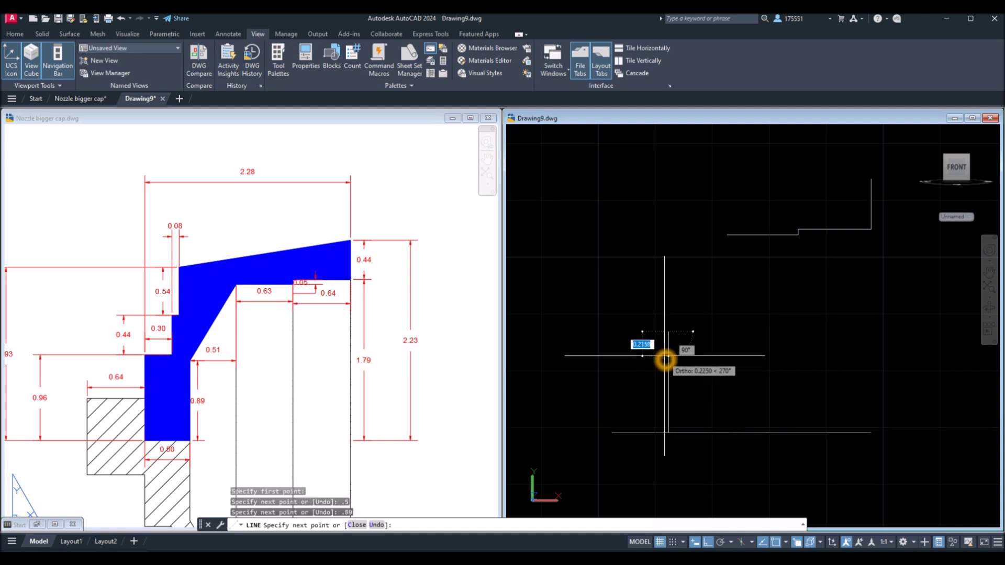
Connect the 0.89 segment diagonally to the left end of the inner rim profile, and delete the long base construction line.
{"action": "left_click", "coordinate": [727, 238]}
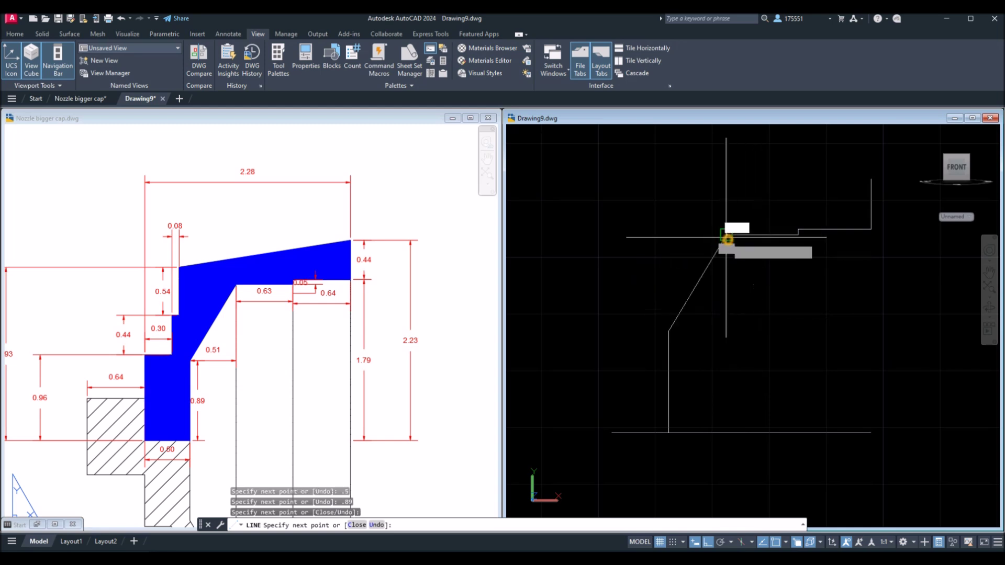
{"action": "right_click", "coordinate": [770, 262]}
{"action": "left_click", "coordinate": [789, 264]}
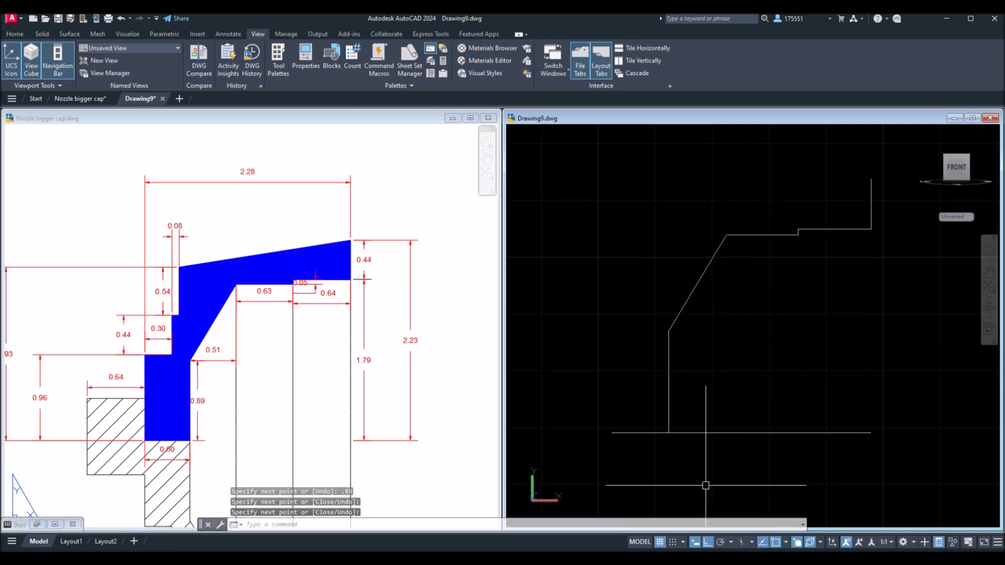
{"action": "left_click", "coordinate": [717, 433]}
{"action": "key", "text": "Delete"}
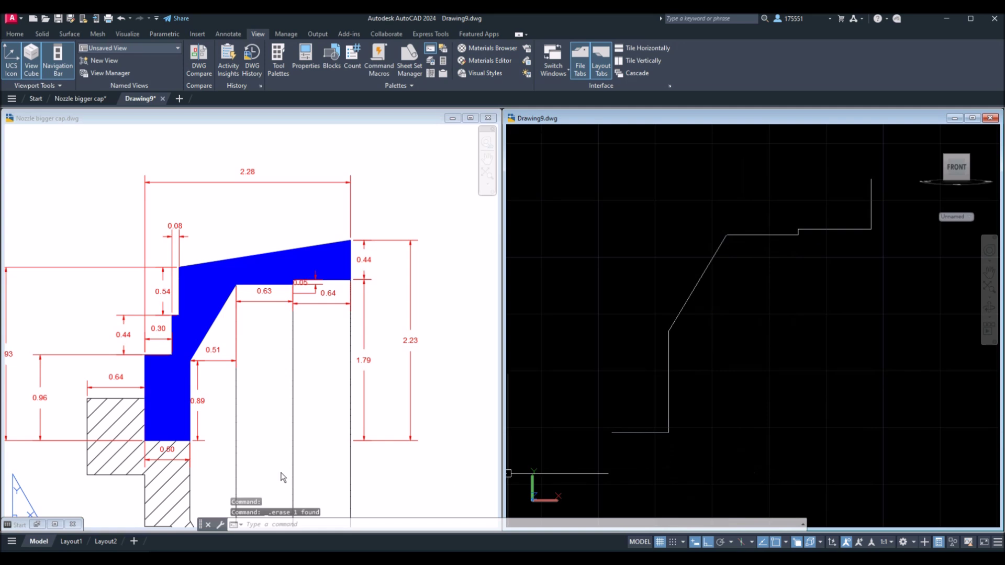
Draw the hub's outer edge 0.96 upward from the left end of the 0.5 bottom segment.
{"action": "left_click", "coordinate": [281, 477]}
{"action": "mouse_move", "coordinate": [224, 431]}
{"action": "middle_mouse_down"}
{"action": "mouse_move", "coordinate": [325, 435]}
{"action": "mouse_move", "coordinate": [309, 453]}
{"action": "mouse_move", "coordinate": [377, 456]}
{"action": "middle_mouse_up"}
{"action": "scroll", "coordinate": [272, 441], "scroll_direction": "up", "scroll_amount": 4}
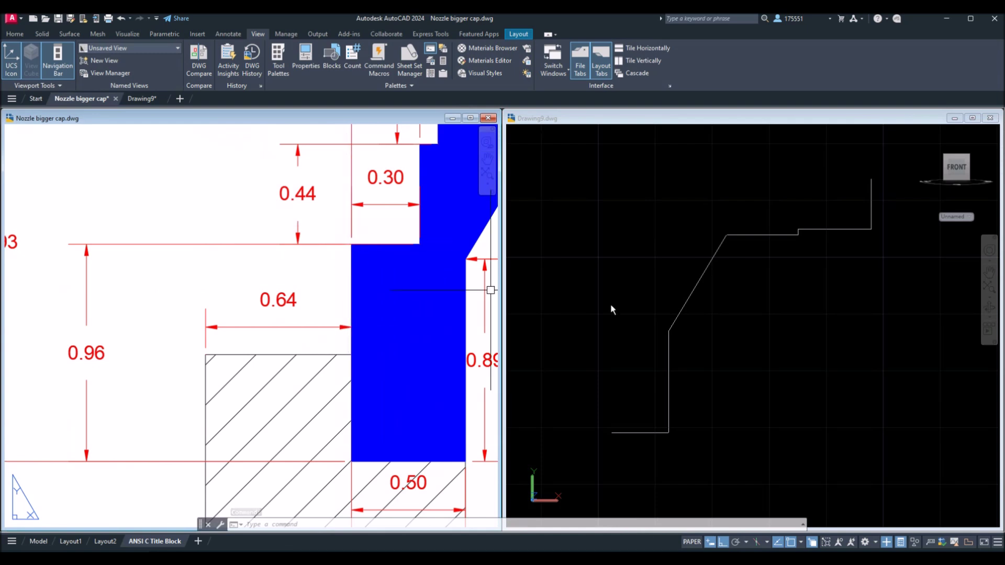
{"action": "left_click", "coordinate": [670, 323]}
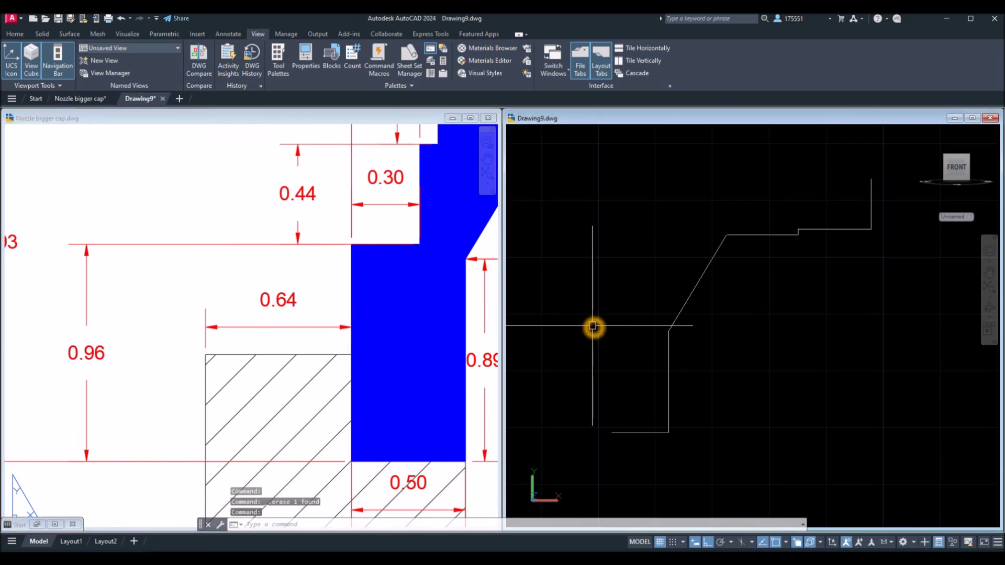
{"action": "type", "text": "l"}
{"action": "key", "text": "Return"}
{"action": "left_click", "coordinate": [611, 432]}
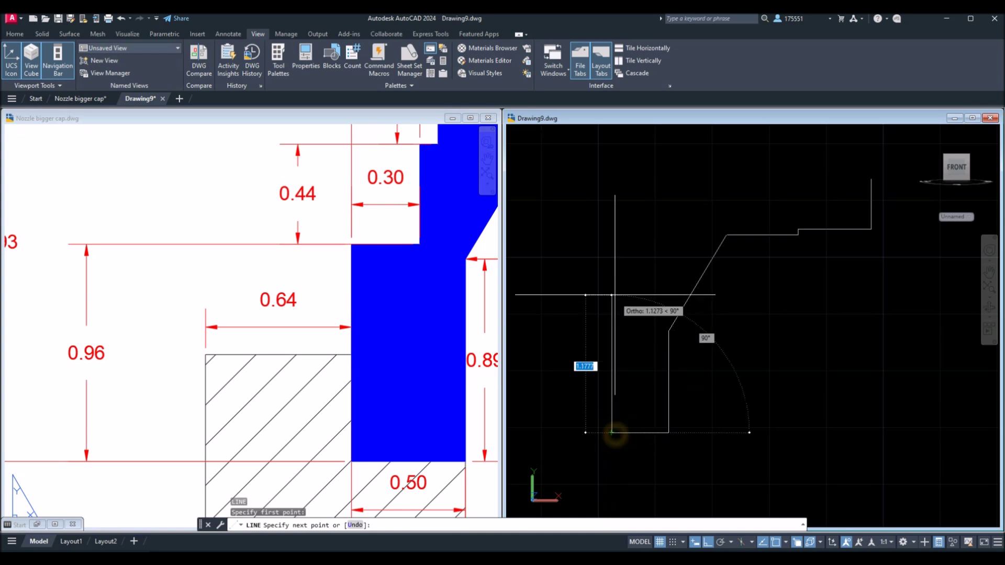
{"action": "key", "text": "BackSpace"}
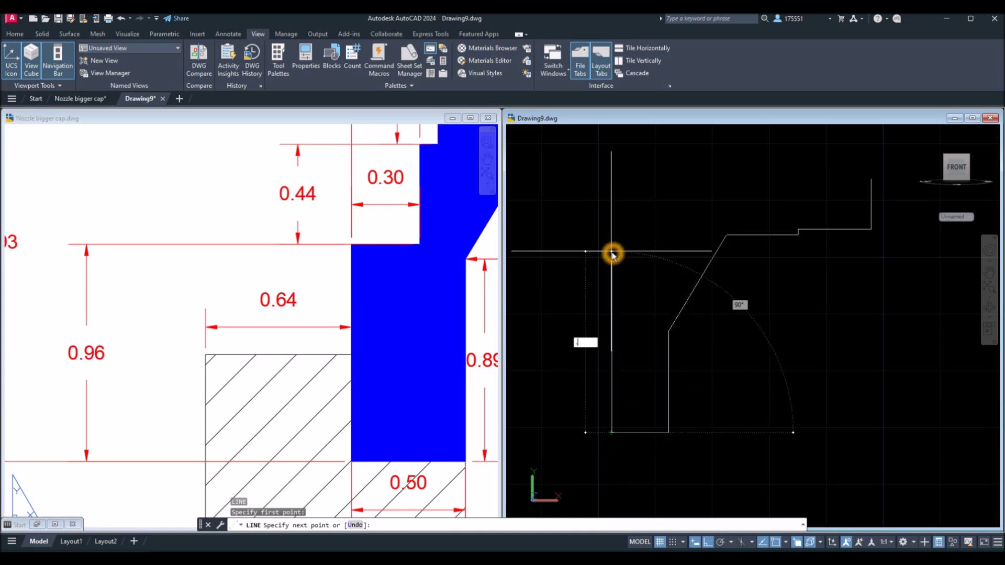
{"action": "type", "text": ".96"}
{"action": "key", "text": "Return"}
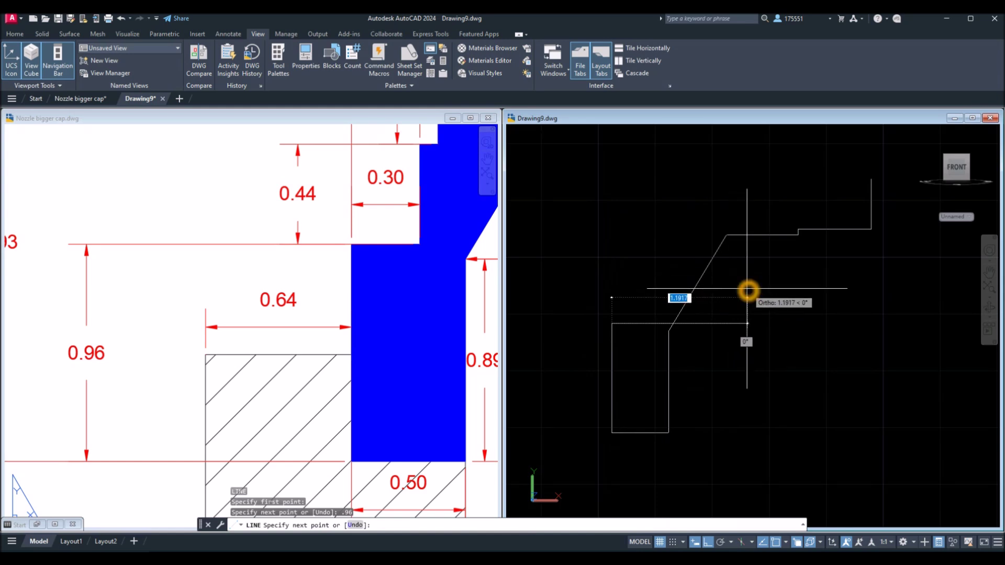
Continue the outer profile 0.3 to the right and 0.44 upward, and end the line.
{"action": "type", "text": ".3"}
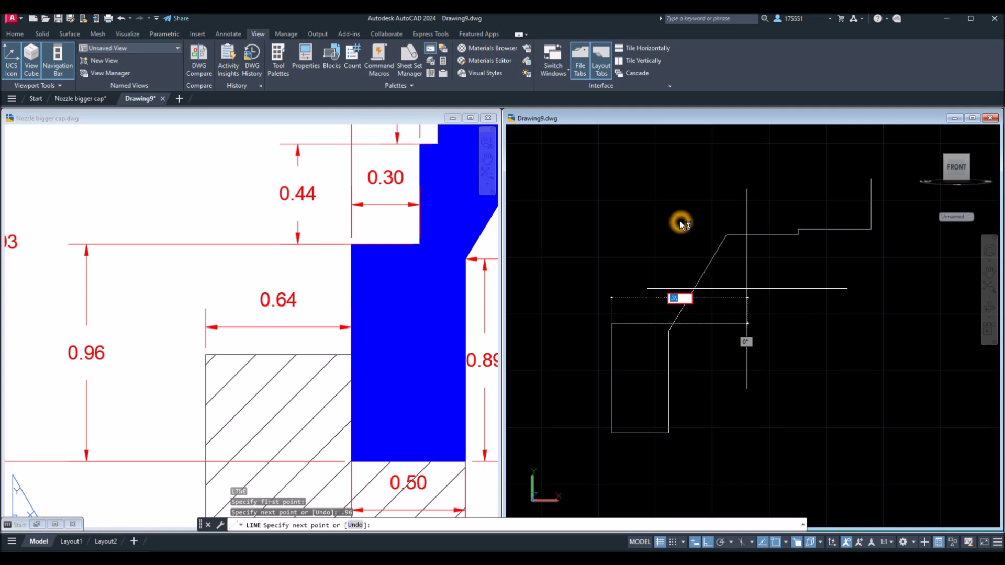
{"action": "key", "text": "BackSpace"}
{"action": "type", "text": ".3"}
{"action": "key", "text": "Return"}
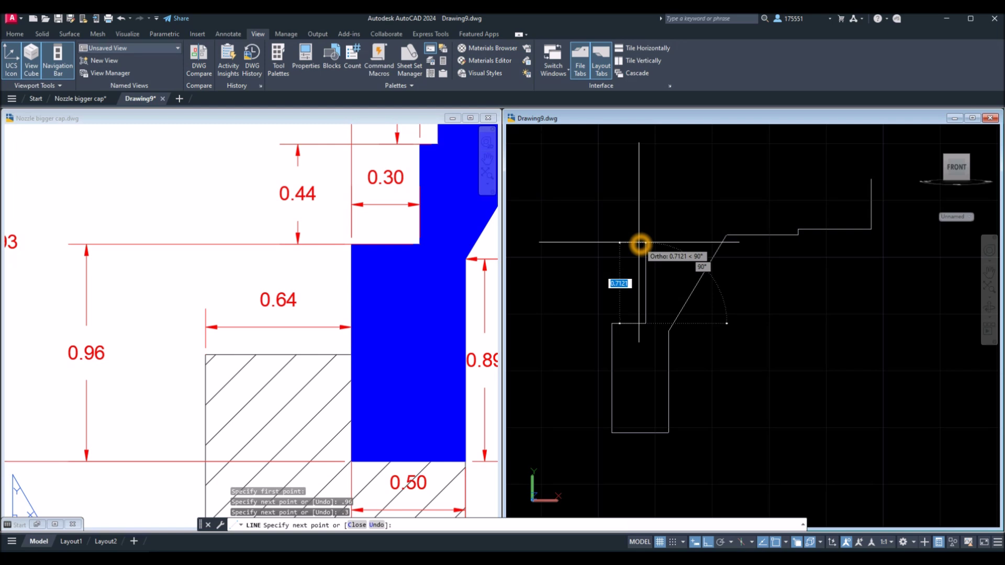
{"action": "type", "text": "."}
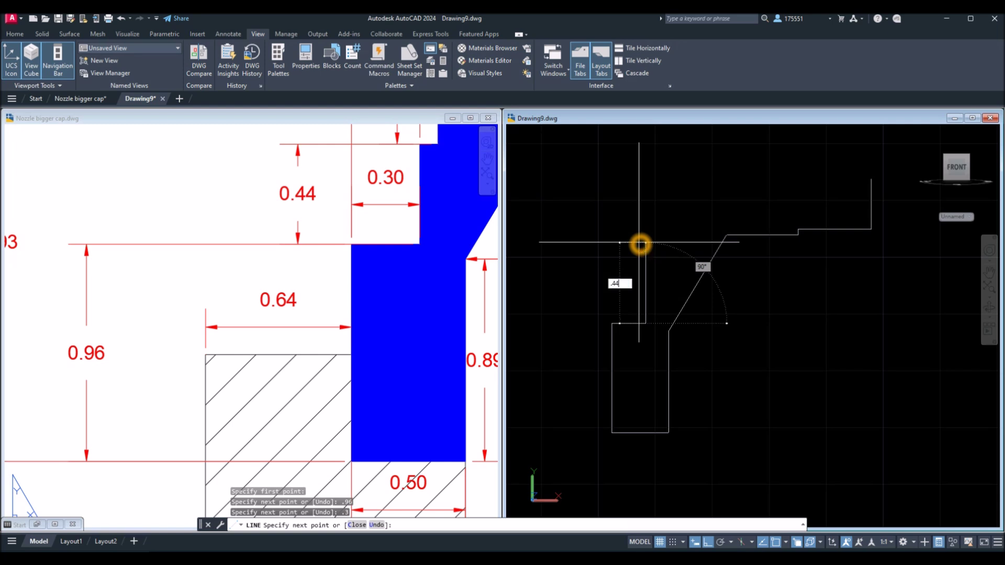
{"action": "type", "text": "44"}
{"action": "key", "text": "Return"}
{"action": "left_click", "coordinate": [654, 253]}
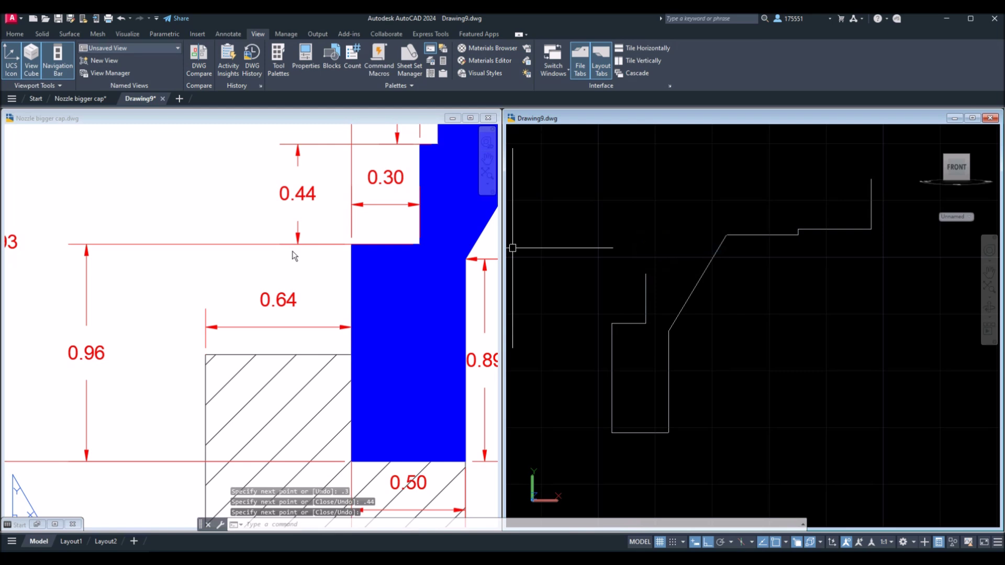
Following the reference sheet, continue the outer profile from the top of the 0.44 edge with 0.08 to the right and 0.54 upward.
{"action": "left_click", "coordinate": [310, 240]}
{"action": "left_click", "coordinate": [350, 209]}
{"action": "middle_click_drag", "start_coordinate": [350, 209], "coordinate": [281, 315]}
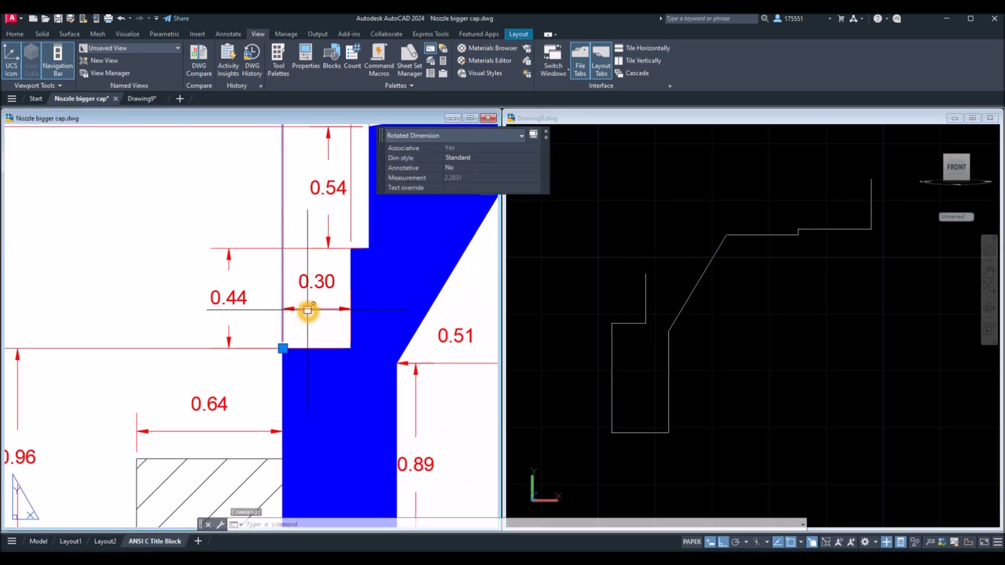
{"action": "key", "text": "Escape"}
{"action": "middle_click_drag", "start_coordinate": [348, 254], "coordinate": [253, 410]}
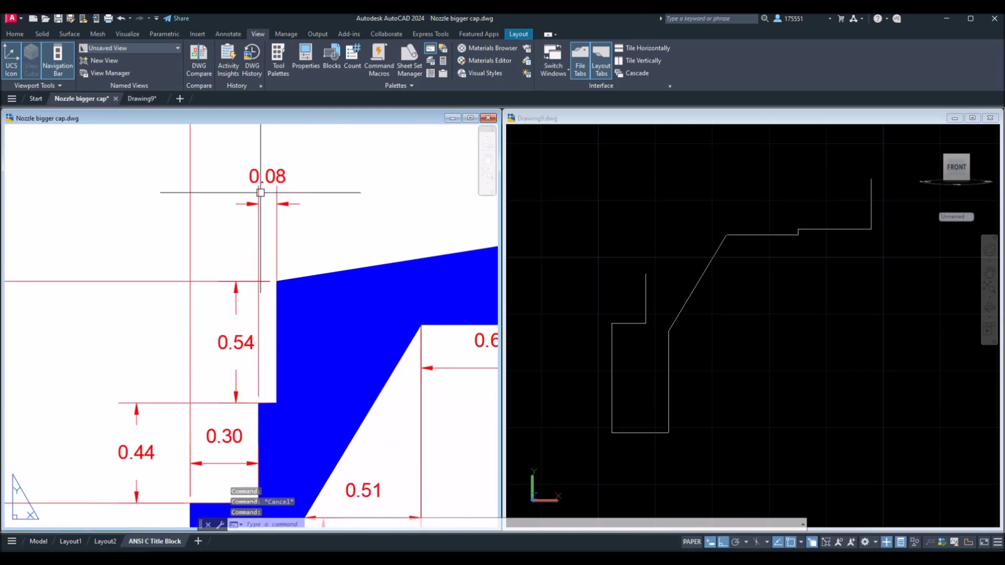
{"action": "left_click", "coordinate": [764, 376]}
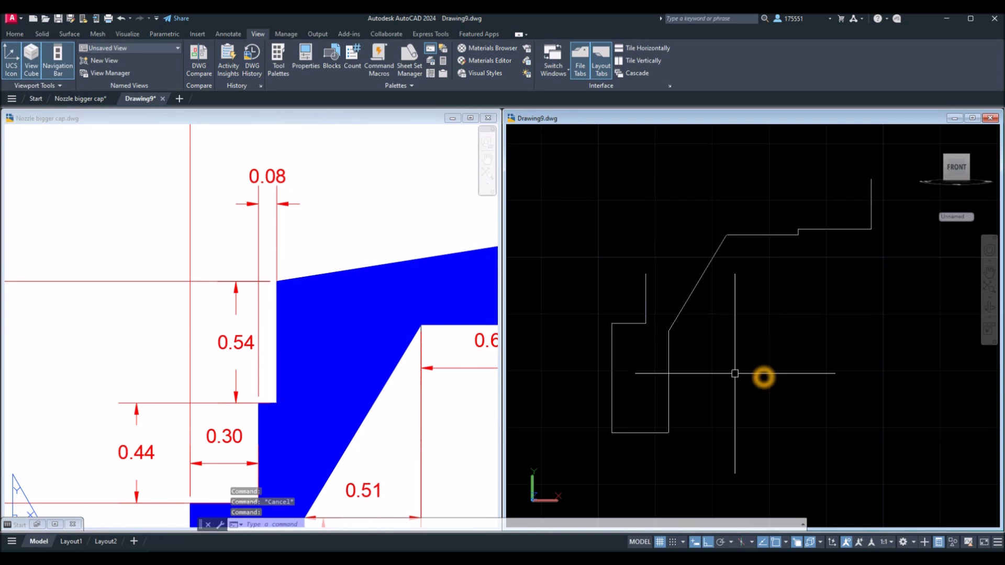
{"action": "type", "text": "l"}
{"action": "key", "text": "Return"}
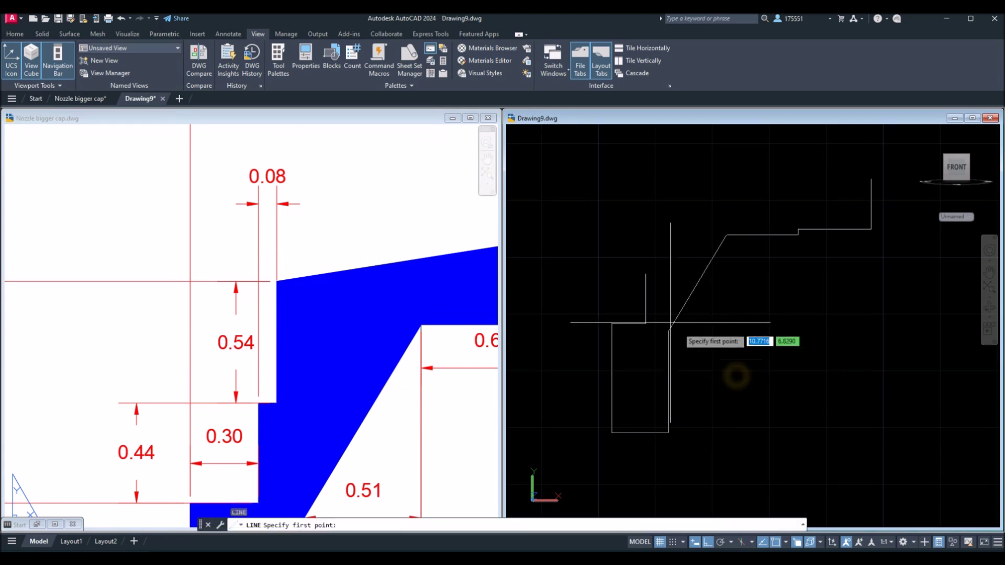
{"action": "left_click", "coordinate": [645, 273]}
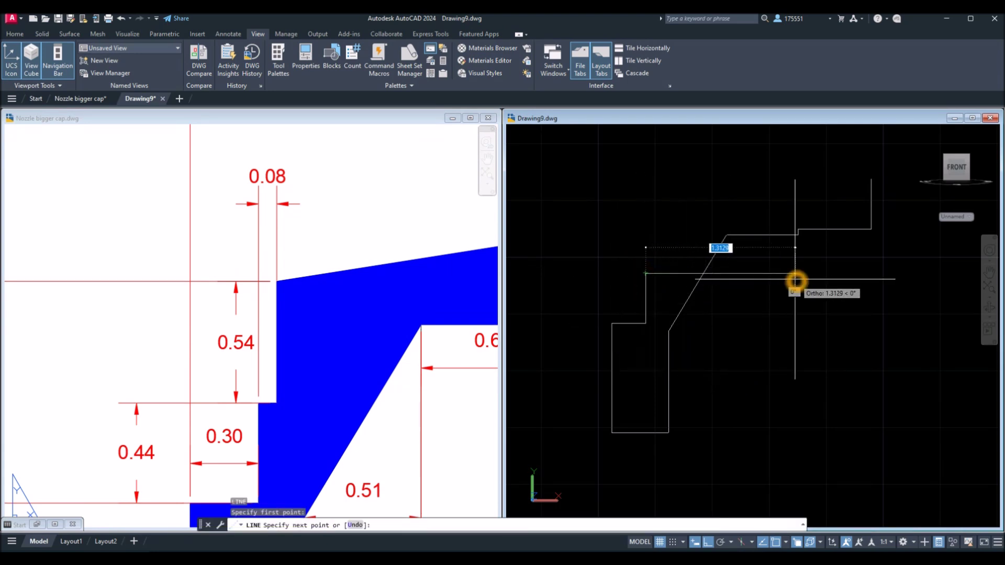
{"action": "type", "text": ".08"}
{"action": "key", "text": "Return"}
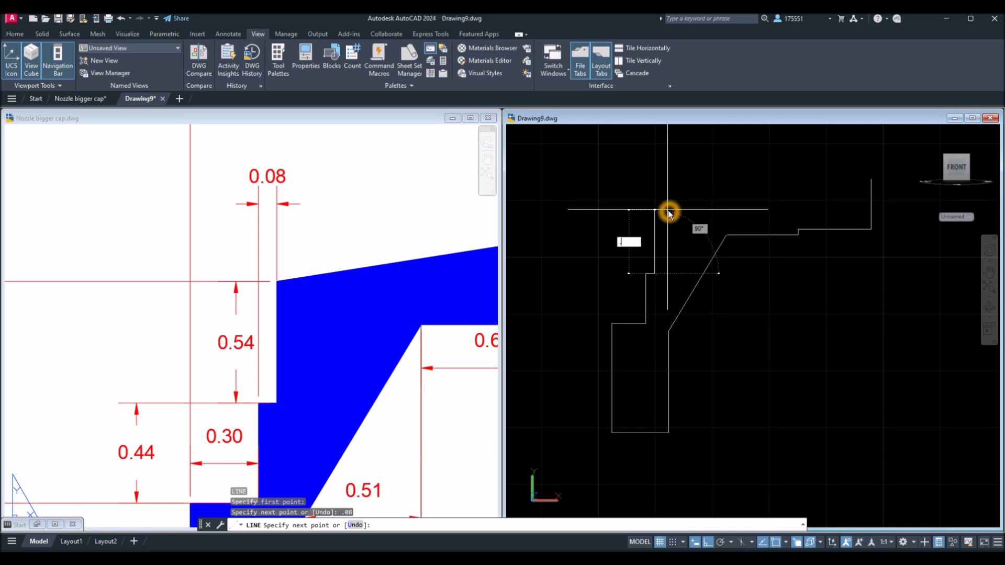
{"action": "key", "text": "Return"}
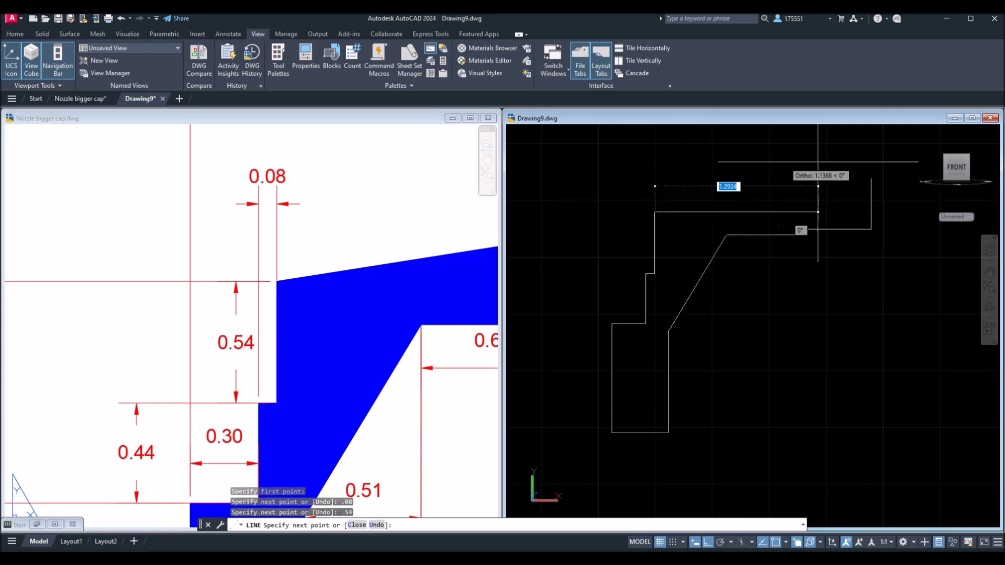
Close the section profile with a sloped line from the 0.54 edge's top to the top of the rim's 0.44 end edge.
{"action": "left_click", "coordinate": [871, 182]}
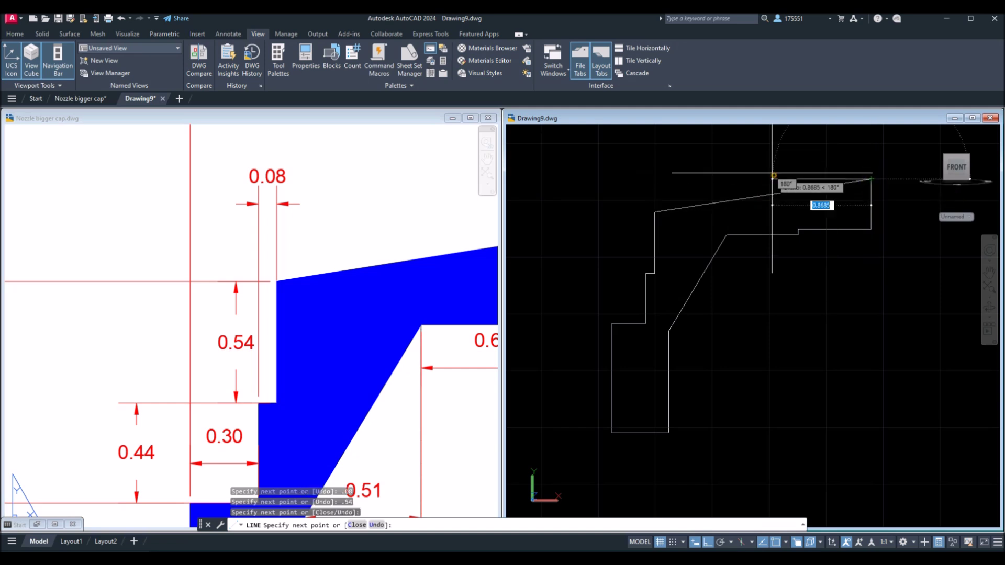
{"action": "right_click", "coordinate": [777, 175]}
{"action": "left_click", "coordinate": [795, 176]}
Narrow the reference sheet's window and widen the new drawing's window to fill the freed space, keeping the dimensioned section in view.
{"action": "left_click", "coordinate": [349, 427]}
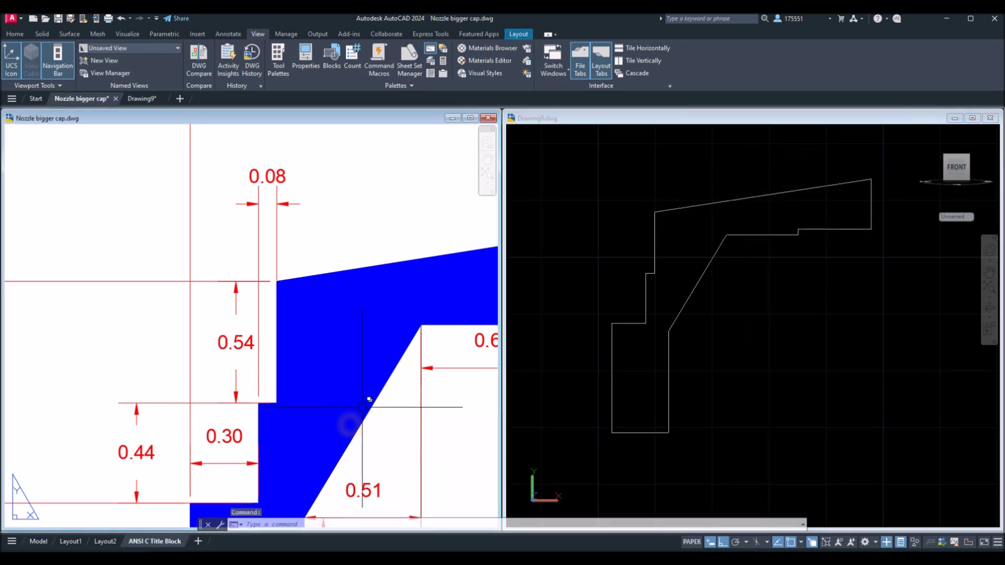
{"action": "scroll", "coordinate": [355, 414], "scroll_direction": "down", "scroll_amount": 5}
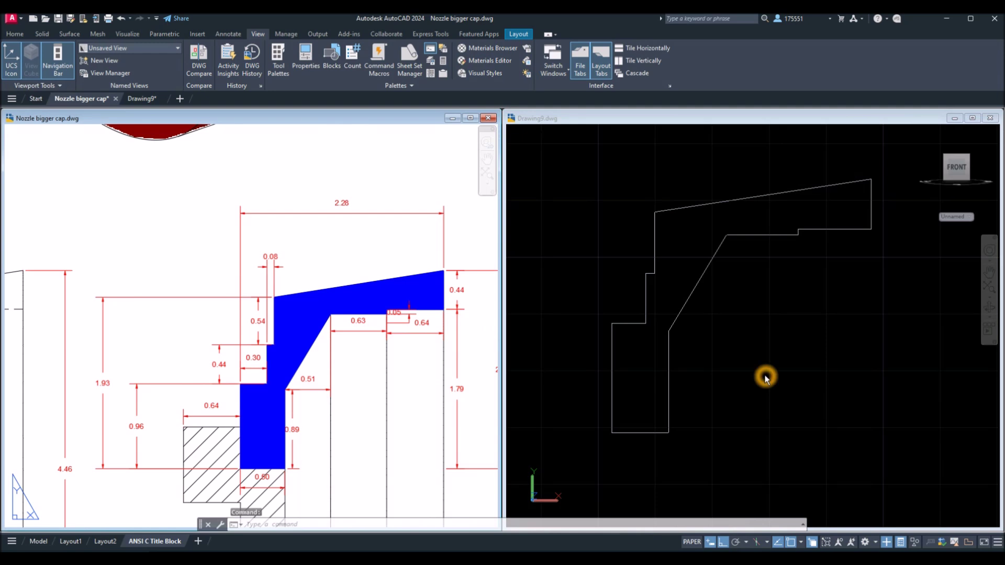
{"action": "left_click", "coordinate": [764, 377]}
{"action": "scroll", "coordinate": [764, 377], "scroll_direction": "down", "scroll_amount": 3}
{"action": "middle_click_drag", "start_coordinate": [764, 377], "coordinate": [705, 375]}
{"action": "key", "text": "Escape"}
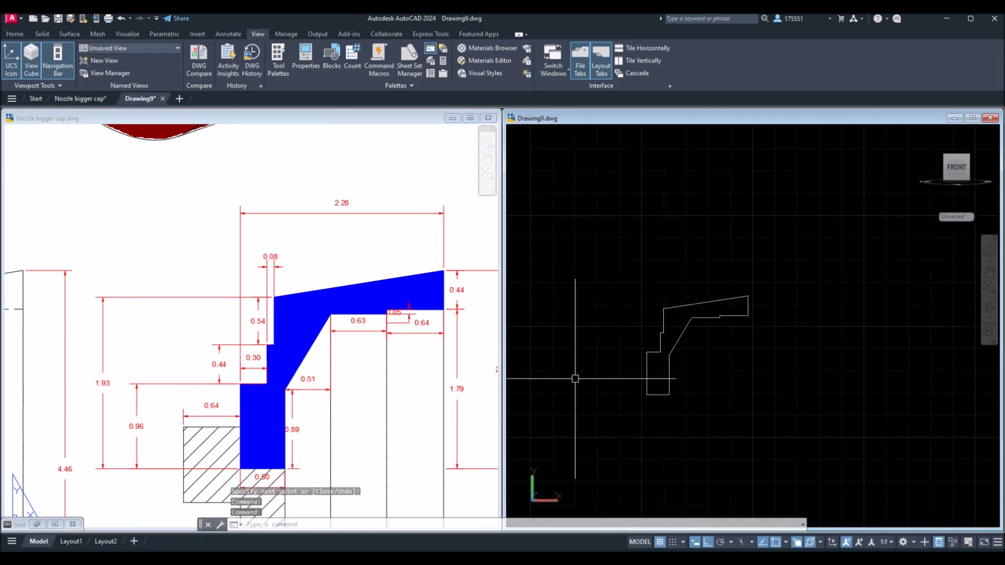
{"action": "left_click_drag", "start_coordinate": [499, 382], "coordinate": [396, 382]}
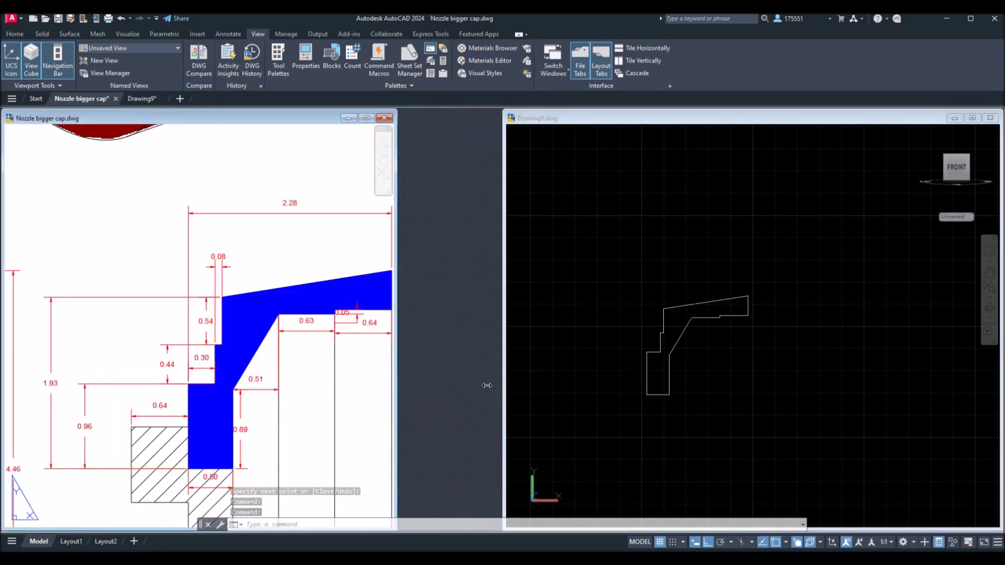
{"action": "left_click_drag", "start_coordinate": [503, 382], "coordinate": [398, 382]}
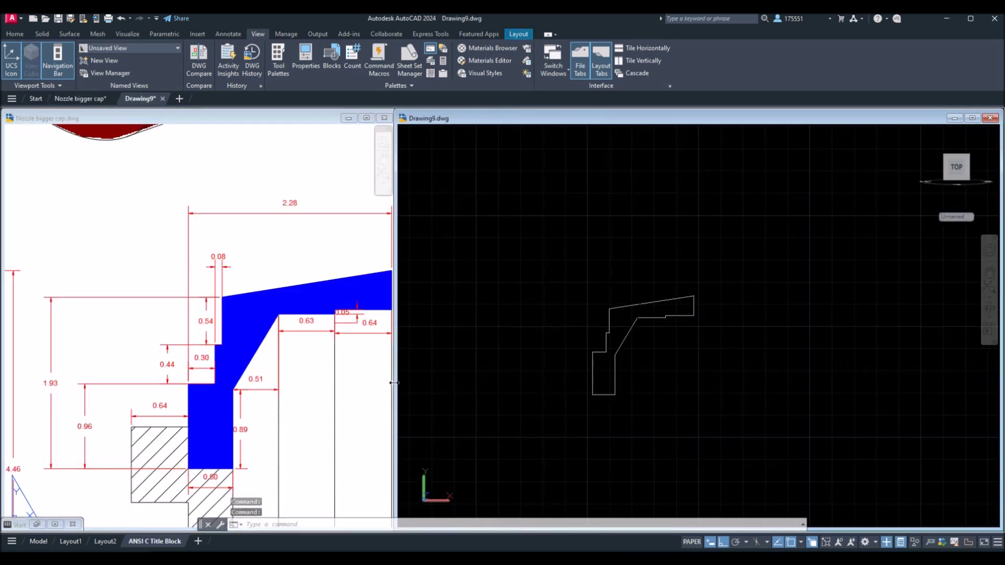
{"action": "scroll", "coordinate": [291, 377], "scroll_direction": "down", "scroll_amount": 5}
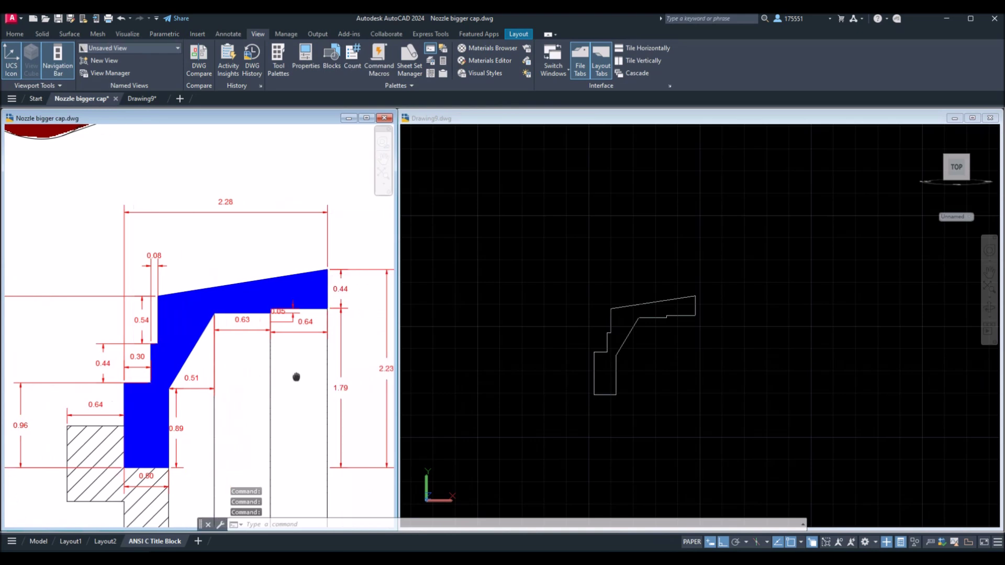
{"action": "left_click", "coordinate": [769, 380]}
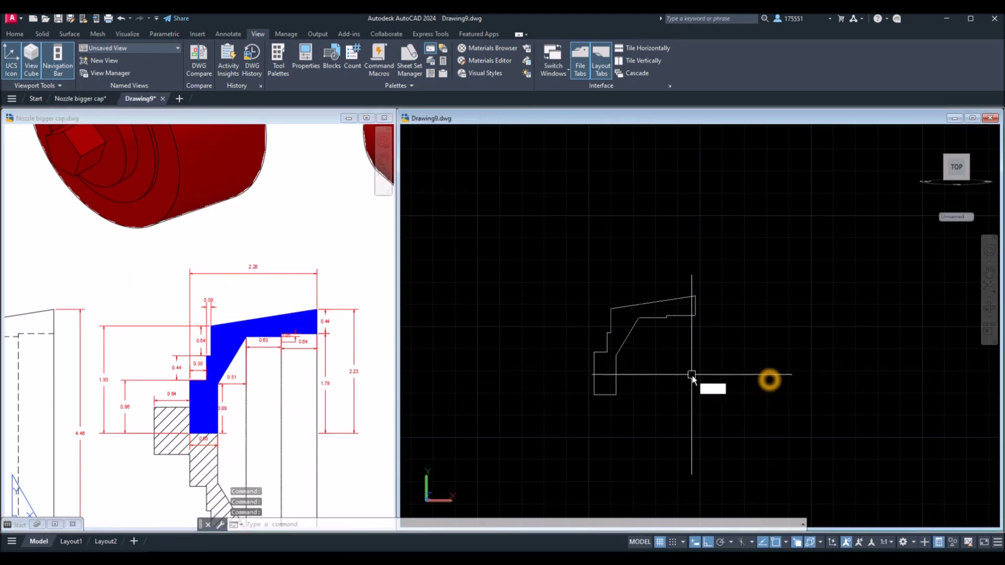
Join all the section profile's lines into a single closed polyline and check it by selecting it.
{"action": "type", "text": "j"}
{"action": "key", "text": "Return"}
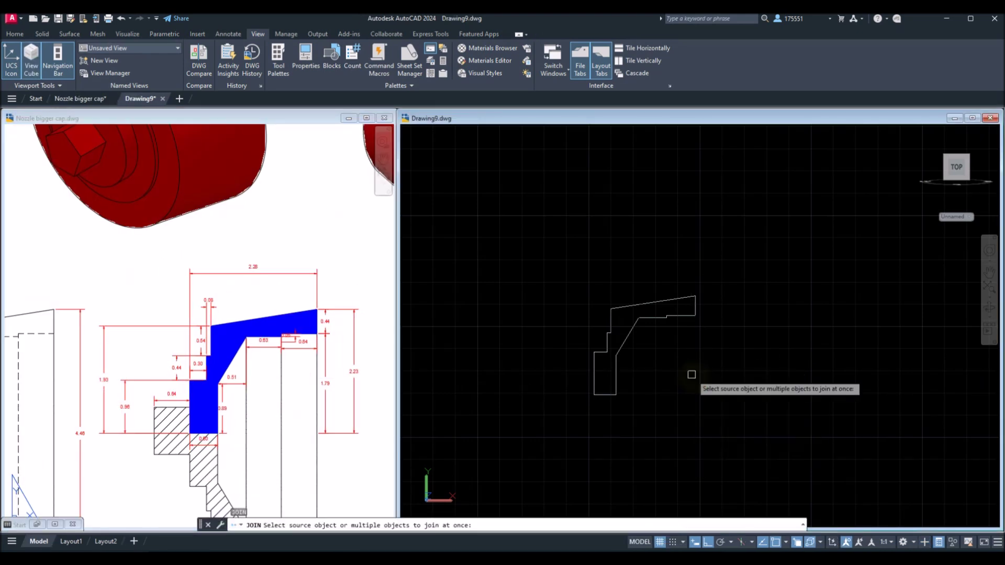
{"action": "left_click", "coordinate": [746, 410]}
{"action": "left_click", "coordinate": [561, 242]}
{"action": "key", "text": "Return"}
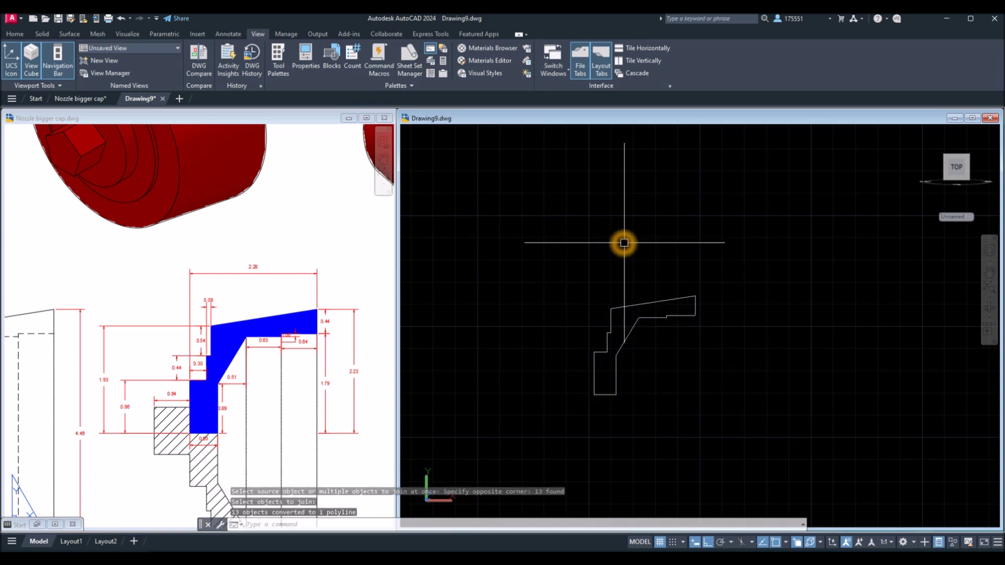
{"action": "left_click", "coordinate": [664, 304]}
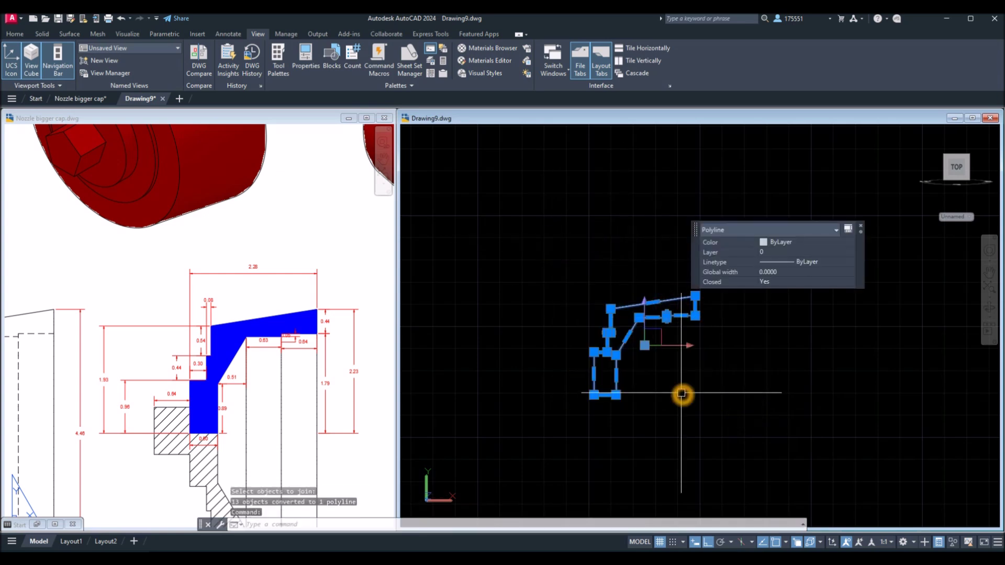
{"action": "key", "text": "Escape"}
{"action": "middle_click_drag", "start_coordinate": [682, 392], "coordinate": [637, 351]}
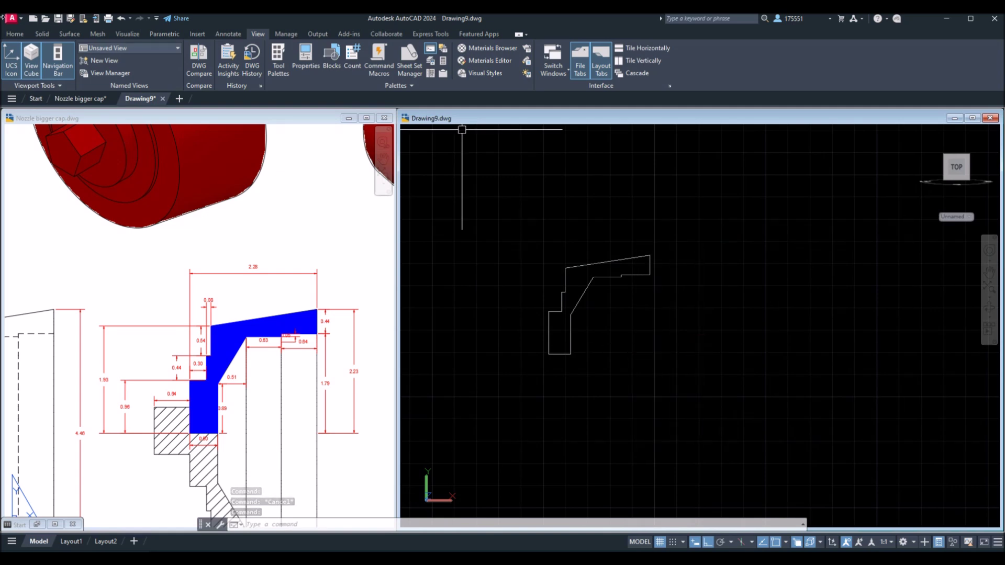
Revolve the closed profile 360° into a solid about the horizontal axis running along its bottom 0.5 segment.
{"action": "left_click", "coordinate": [15, 34]}
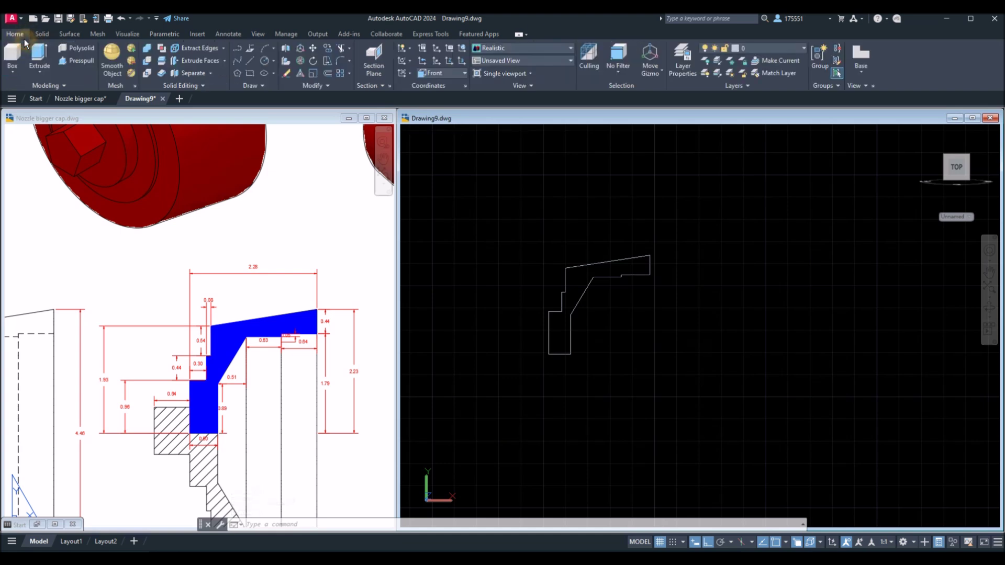
{"action": "left_click", "coordinate": [39, 75]}
{"action": "left_click", "coordinate": [52, 132]}
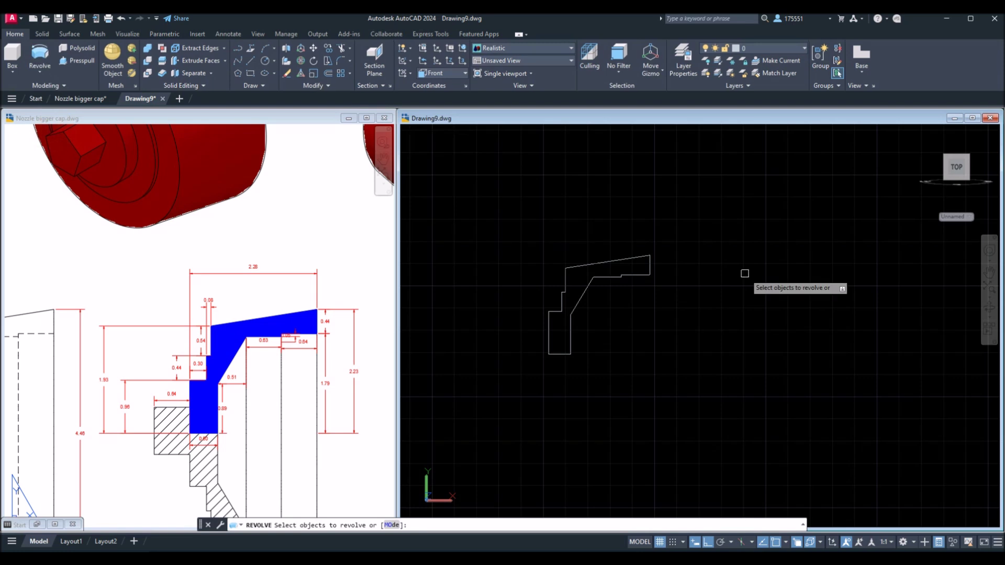
{"action": "left_click", "coordinate": [632, 257]}
{"action": "right_click", "coordinate": [683, 268]}
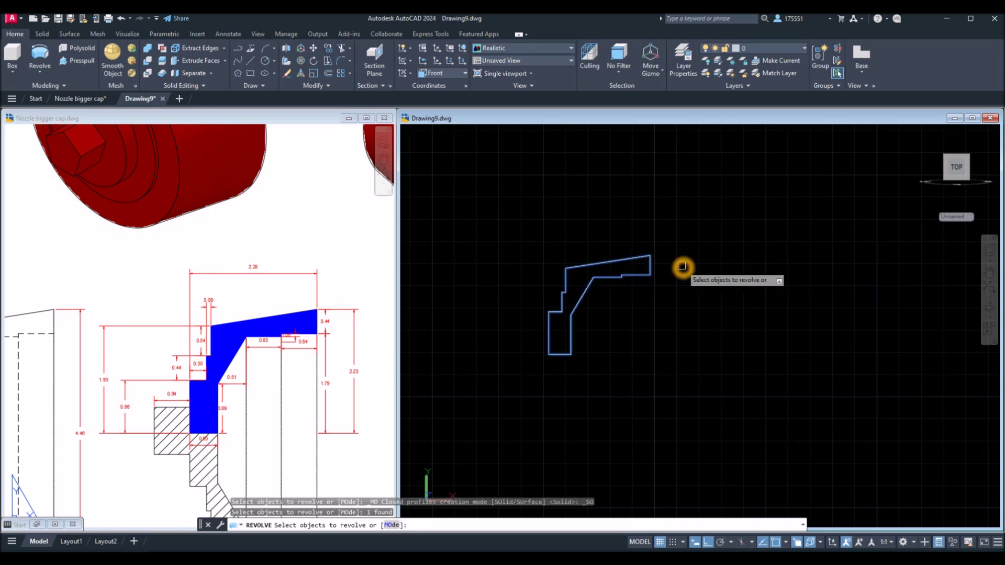
{"action": "left_click", "coordinate": [697, 273]}
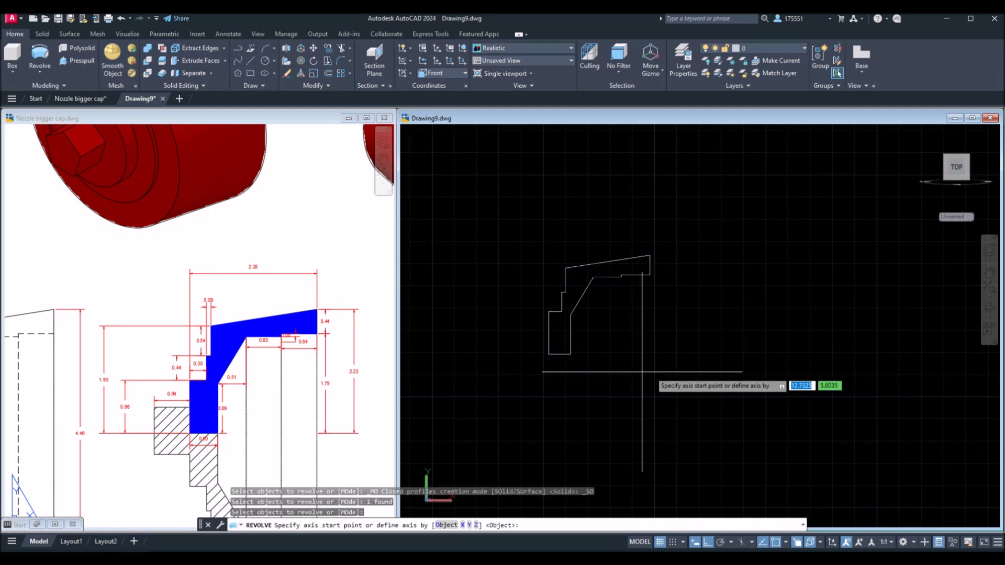
{"action": "scroll", "coordinate": [531, 366], "scroll_direction": "up", "scroll_amount": 2}
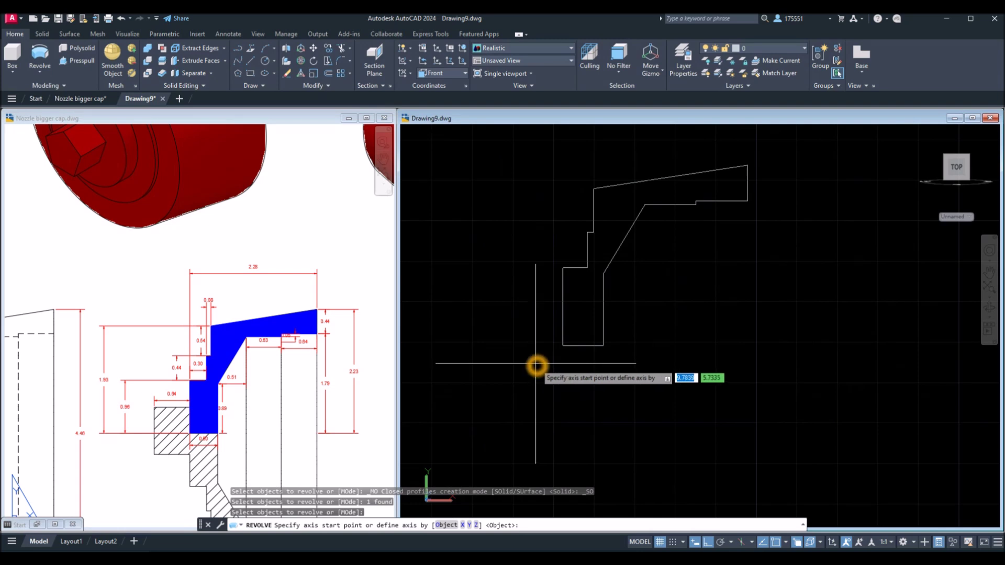
{"action": "left_click", "coordinate": [562, 345]}
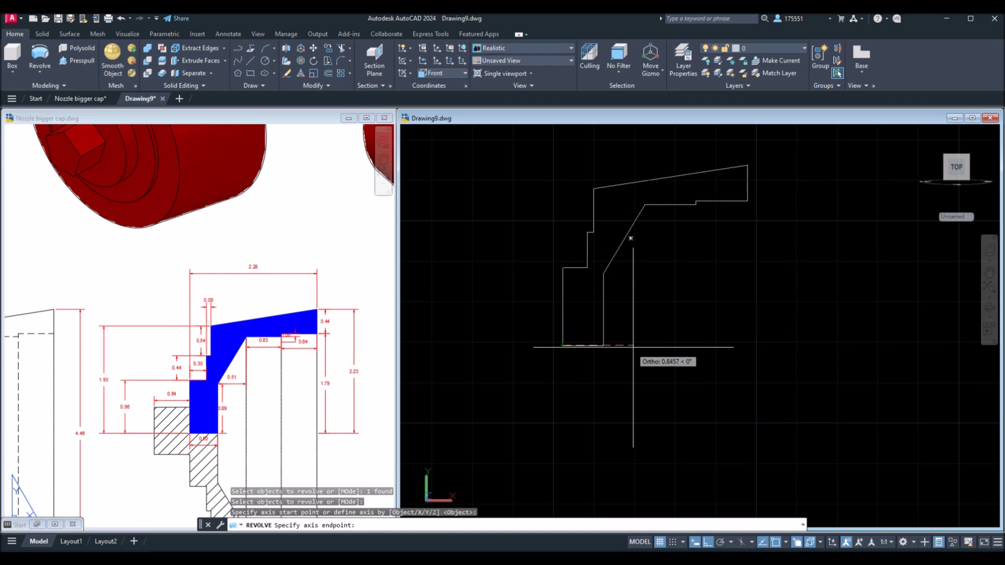
{"action": "left_click", "coordinate": [826, 345]}
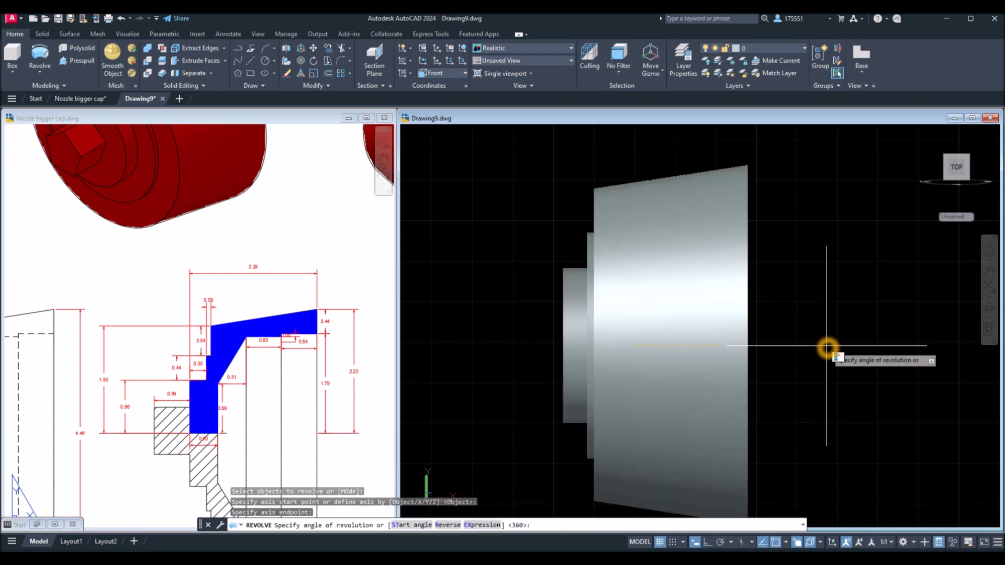
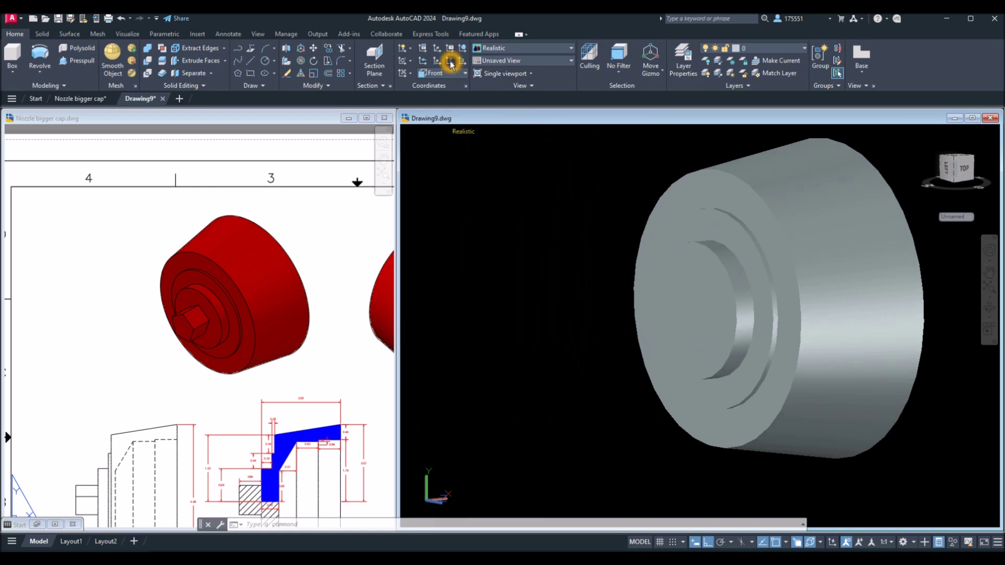
Redefine the UCS by its Z-axis, with the origin beside the cap and Z pointing outward along the cap's axis.
{"action": "left_click", "coordinate": [449, 62]}
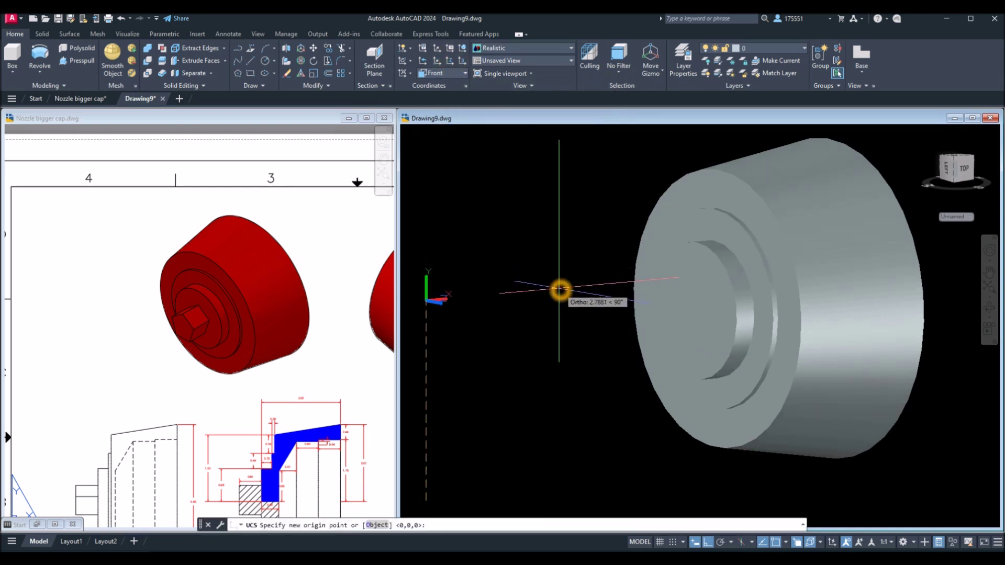
{"action": "left_click", "coordinate": [559, 290]}
{"action": "middle_click_drag", "start_coordinate": [549, 304], "coordinate": [699, 296]}
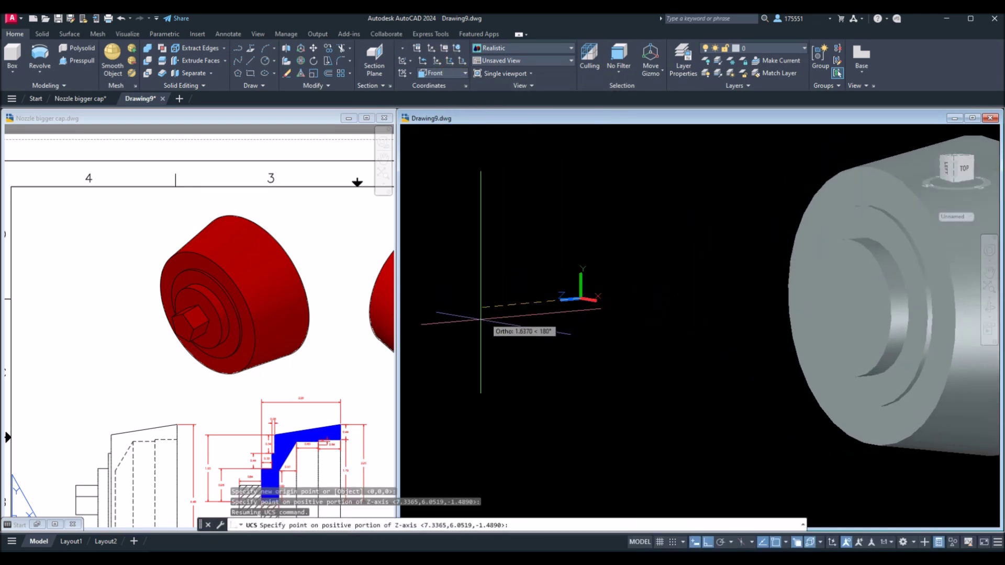
{"action": "left_click", "coordinate": [464, 327]}
{"action": "middle_click_drag", "start_coordinate": [612, 343], "coordinate": [535, 354]}
Following the reference sheet's end view, draw a circle of radius 0.47 centred on the hub's flat end face.
{"action": "left_click", "coordinate": [294, 365]}
{"action": "scroll", "coordinate": [294, 365], "scroll_direction": "down", "scroll_amount": 2}
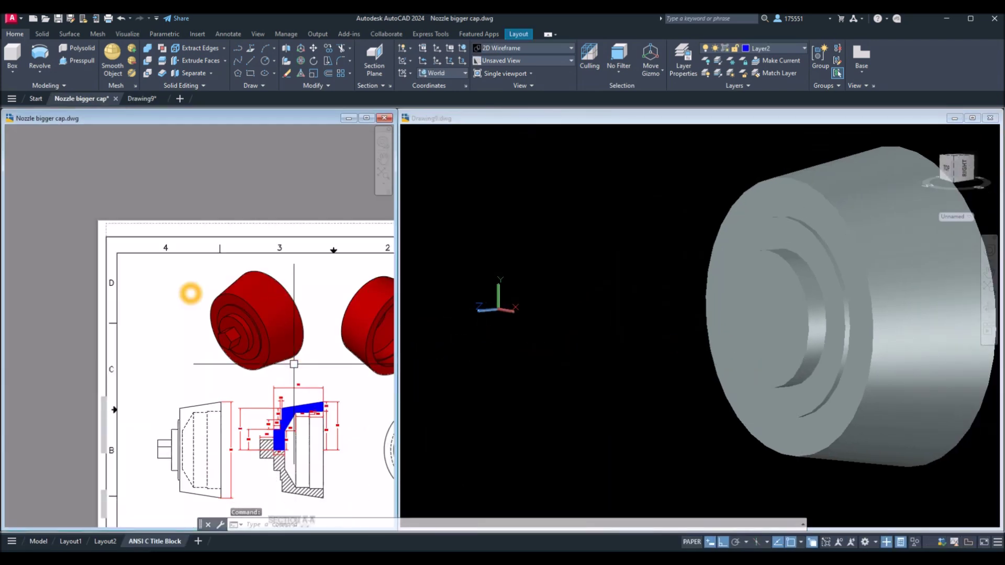
{"action": "middle_click_drag", "start_coordinate": [314, 381], "coordinate": [162, 329]}
{"action": "scroll", "coordinate": [291, 380], "scroll_direction": "up", "scroll_amount": 6}
{"action": "middle_click_drag", "start_coordinate": [291, 380], "coordinate": [196, 392]}
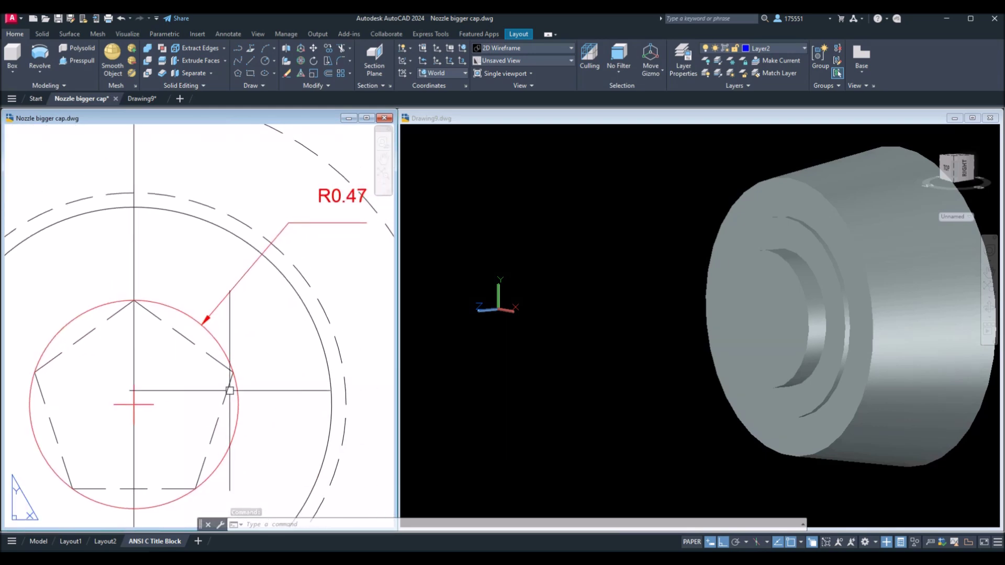
{"action": "left_click", "coordinate": [557, 372]}
{"action": "type", "text": "c"}
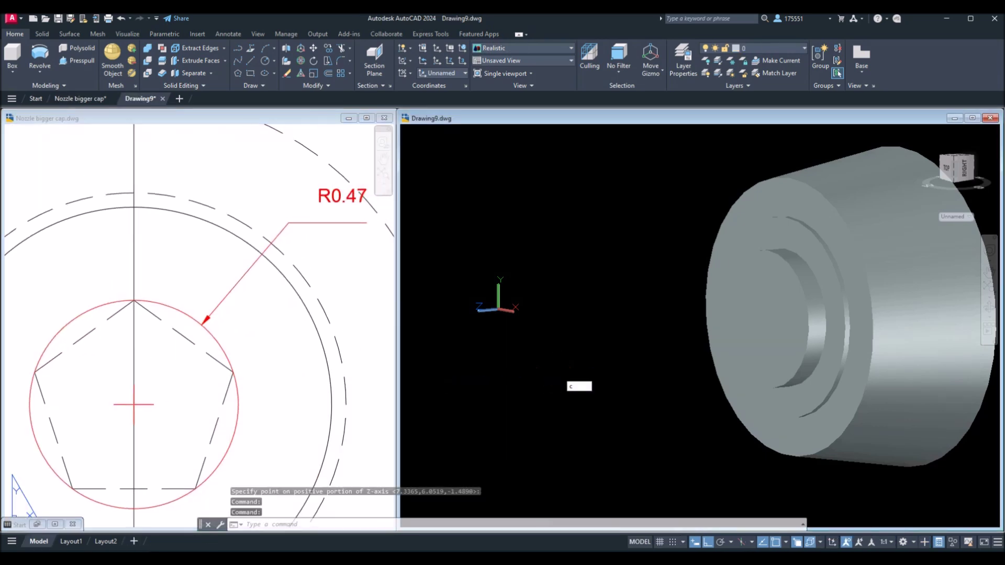
{"action": "key", "text": "Return"}
{"action": "left_click", "coordinate": [776, 322]}
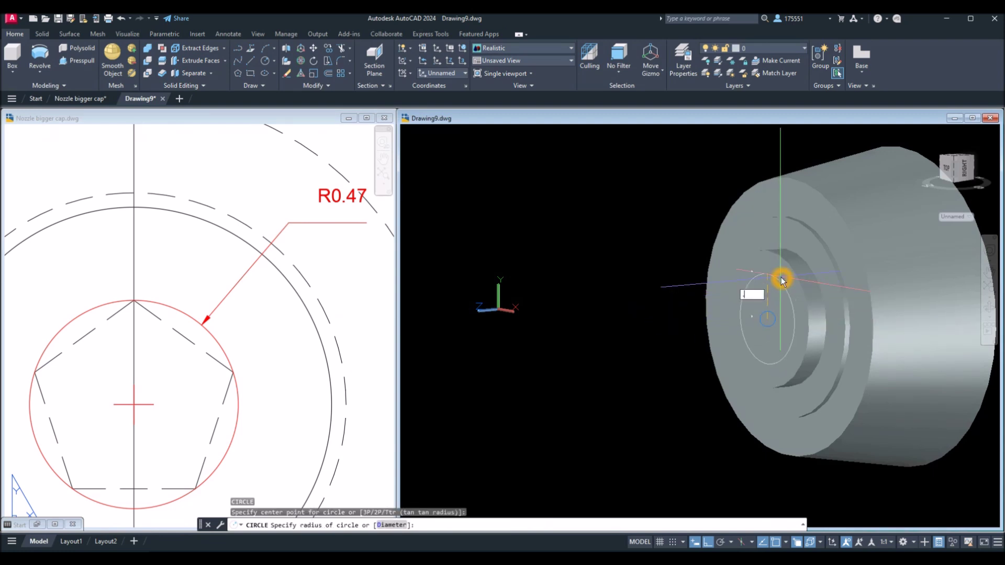
{"action": "type", "text": ".47"}
{"action": "key", "text": "Return"}
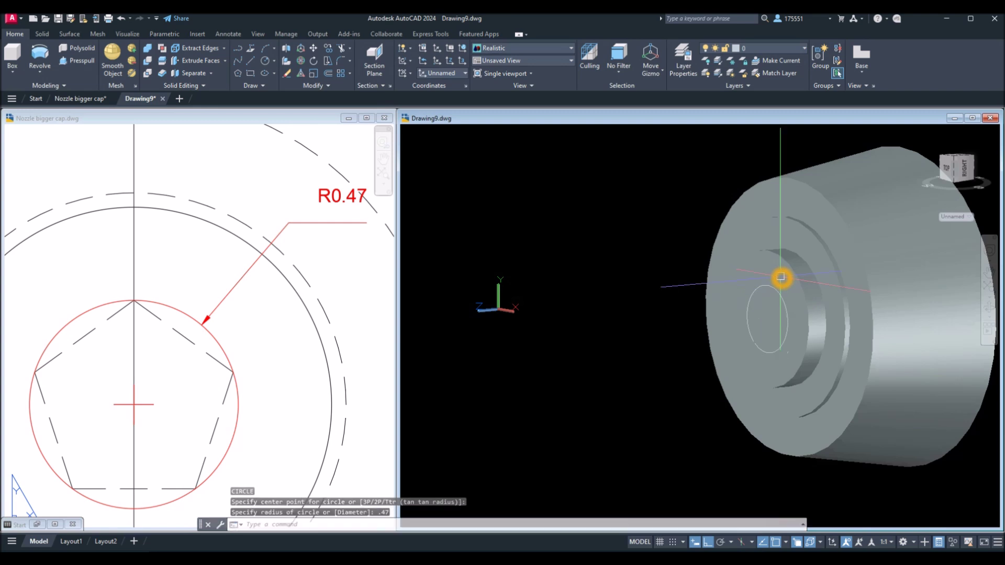
Draw a five-sided polygon inscribed in the 0.47 radius circle, sharing its centre and with one vertex at its top.
{"action": "left_click", "coordinate": [286, 287]}
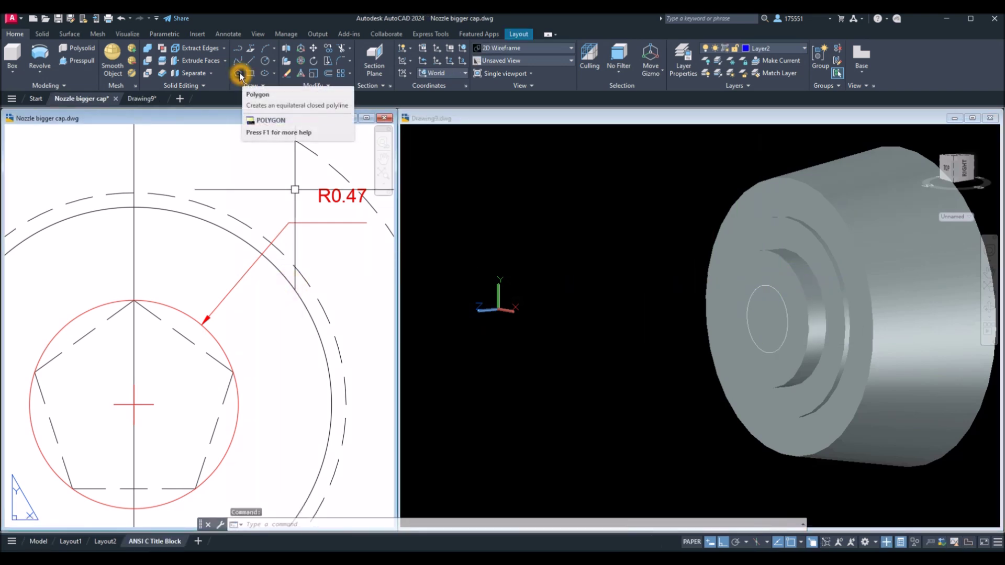
{"action": "left_click", "coordinate": [239, 74]}
{"action": "left_click", "coordinate": [598, 333]}
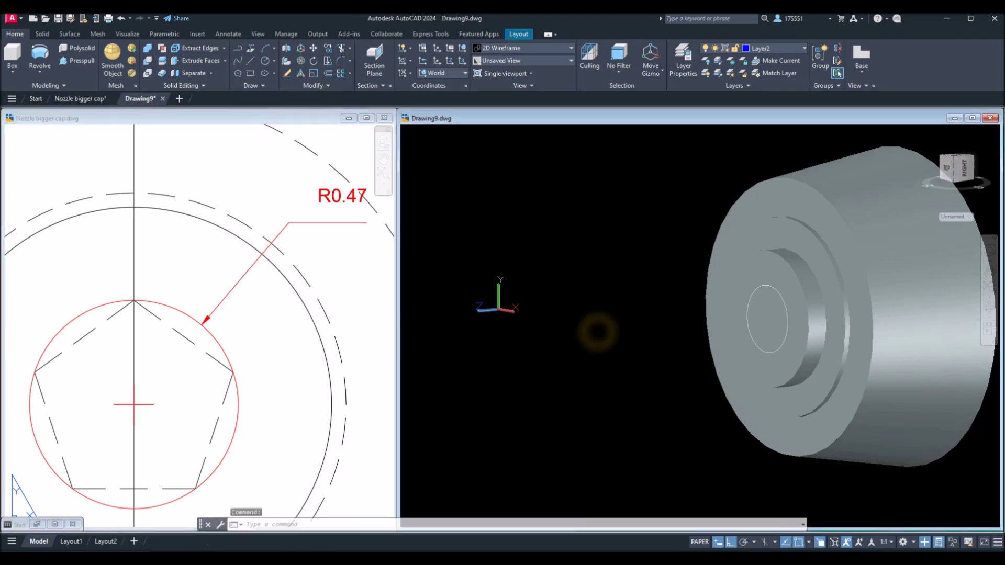
{"action": "left_click", "coordinate": [240, 74]}
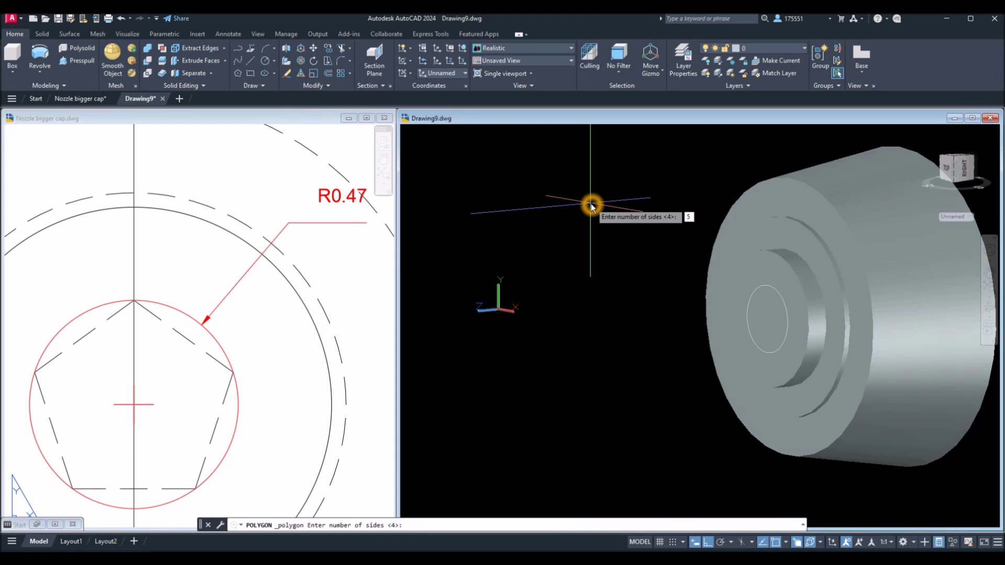
{"action": "key", "text": "Return"}
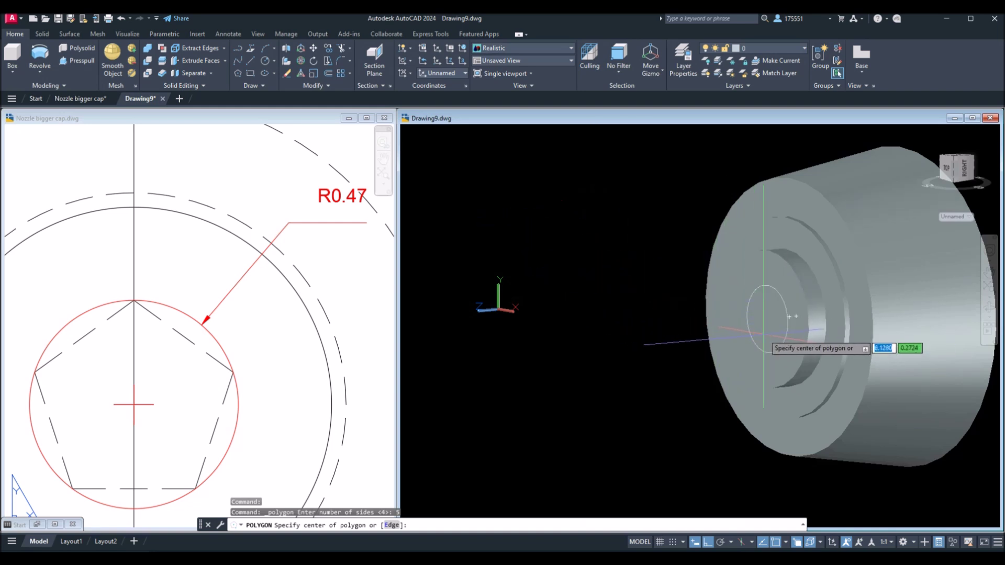
{"action": "left_click", "coordinate": [765, 336]}
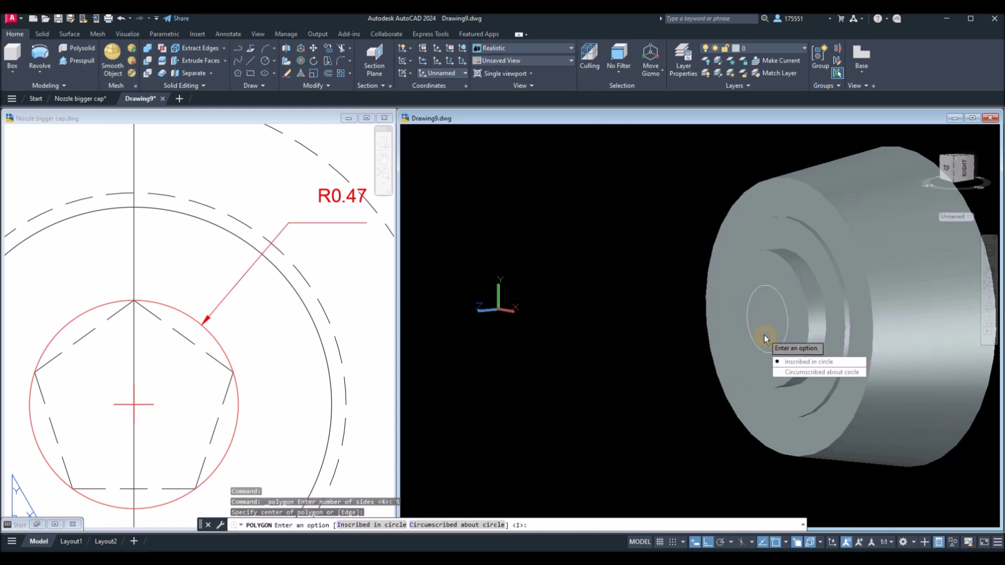
{"action": "left_click", "coordinate": [796, 361]}
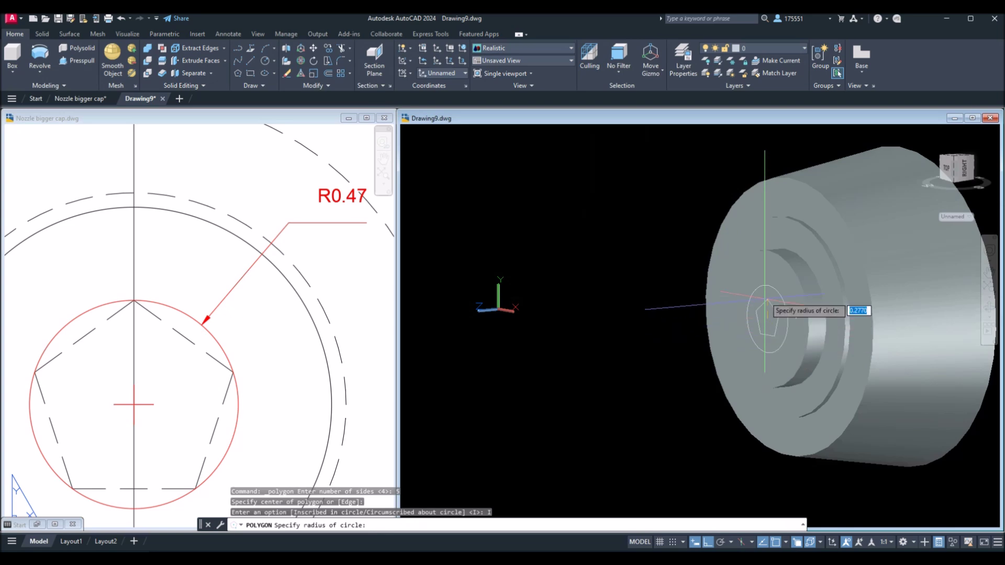
{"action": "key", "text": "Return"}
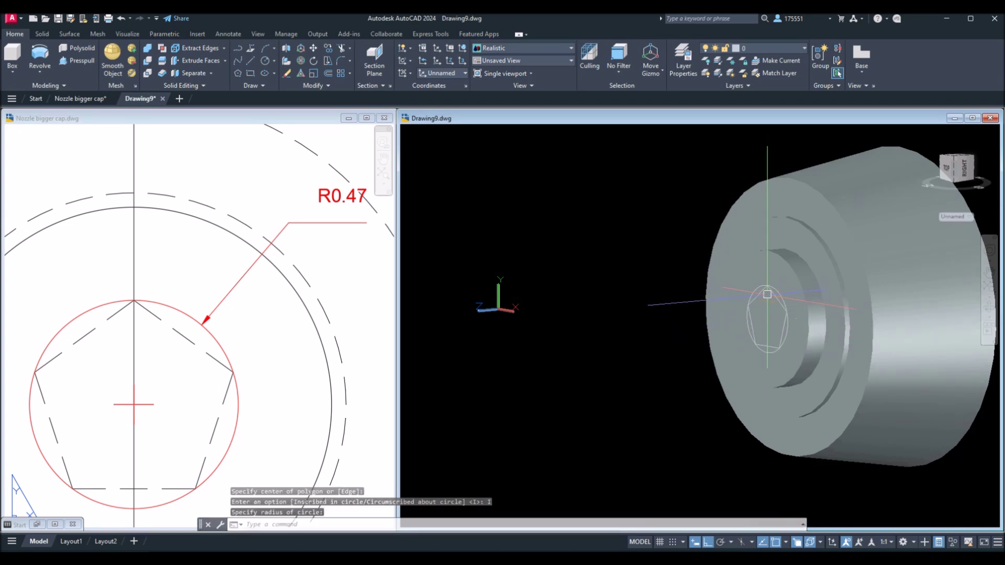
Following the boss depth in the reference sheet's section A-A, extrude the pentagon on the hub face 0.64 outward as a solid.
{"action": "left_click", "coordinate": [330, 320]}
{"action": "scroll", "coordinate": [306, 328], "scroll_direction": "down", "scroll_amount": 5}
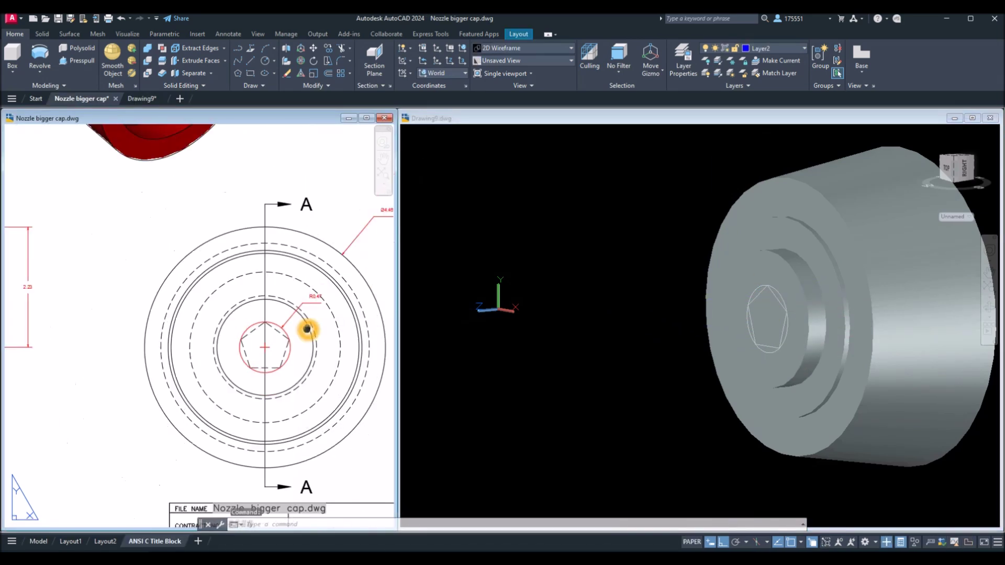
{"action": "scroll", "coordinate": [292, 324], "scroll_direction": "down", "scroll_amount": 3}
{"action": "scroll", "coordinate": [157, 340], "scroll_direction": "up", "scroll_amount": 6}
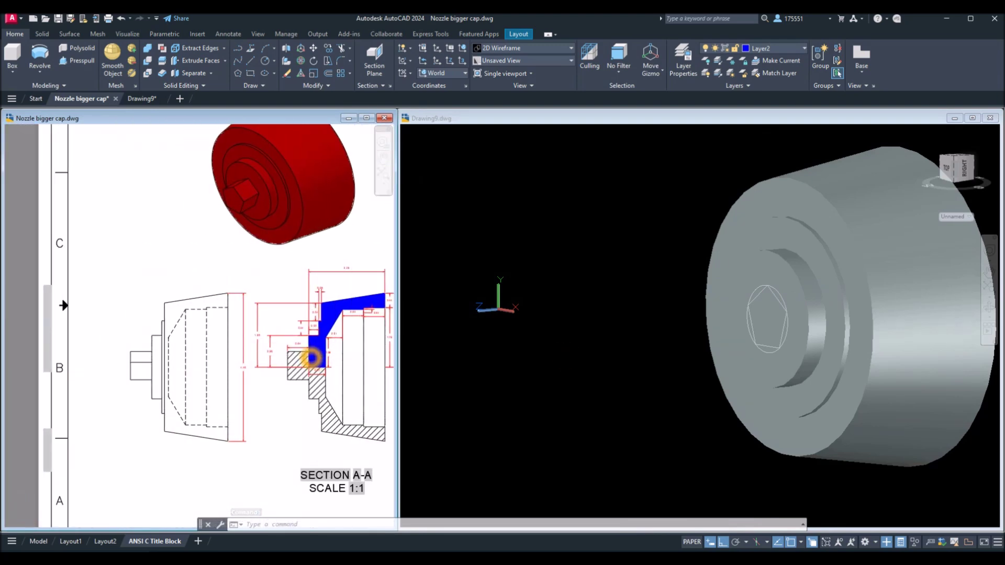
{"action": "scroll", "coordinate": [311, 358], "scroll_direction": "up", "scroll_amount": 4}
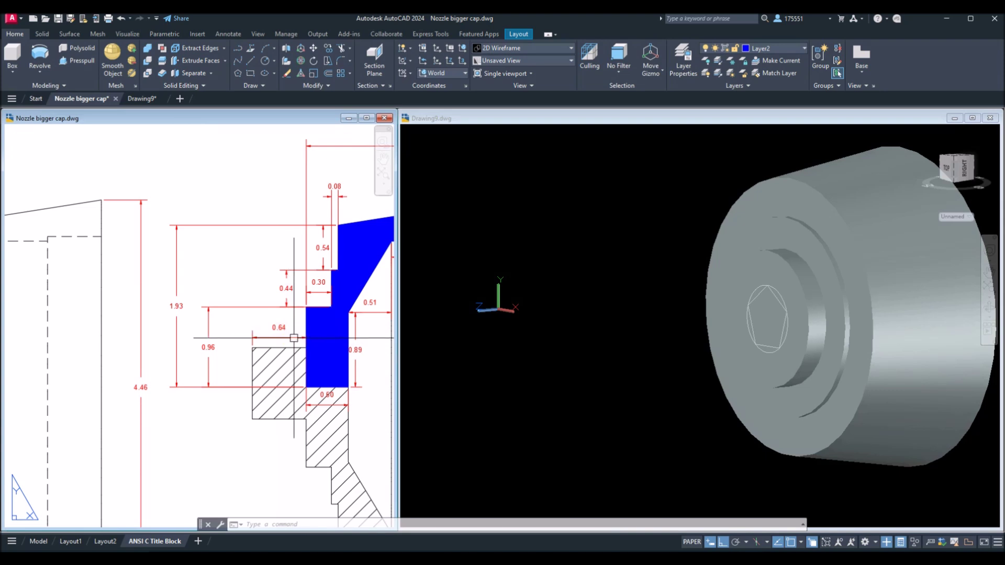
{"action": "left_click", "coordinate": [294, 338]}
{"action": "key", "text": "Escape"}
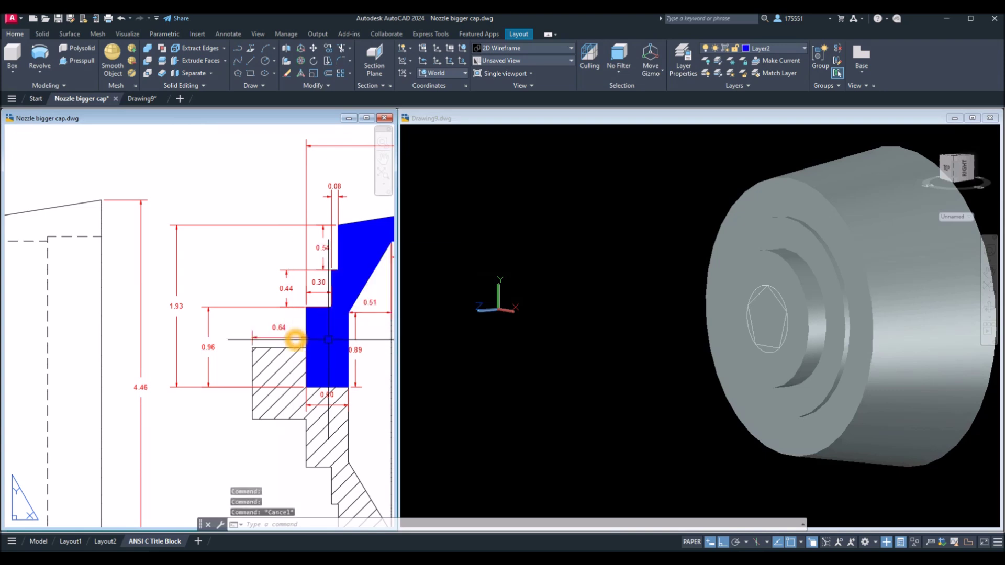
{"action": "left_click", "coordinate": [587, 343]}
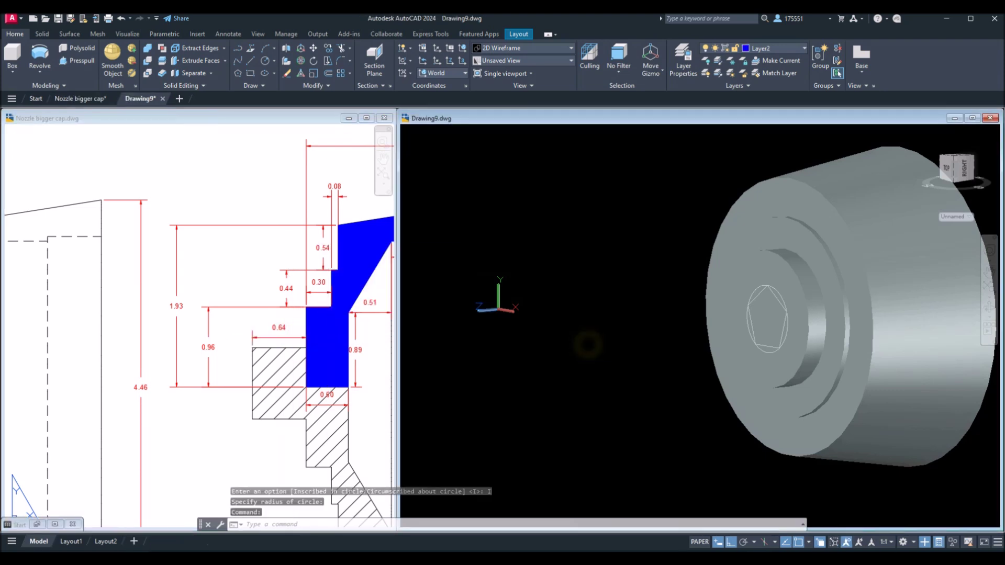
{"action": "left_click", "coordinate": [42, 72]}
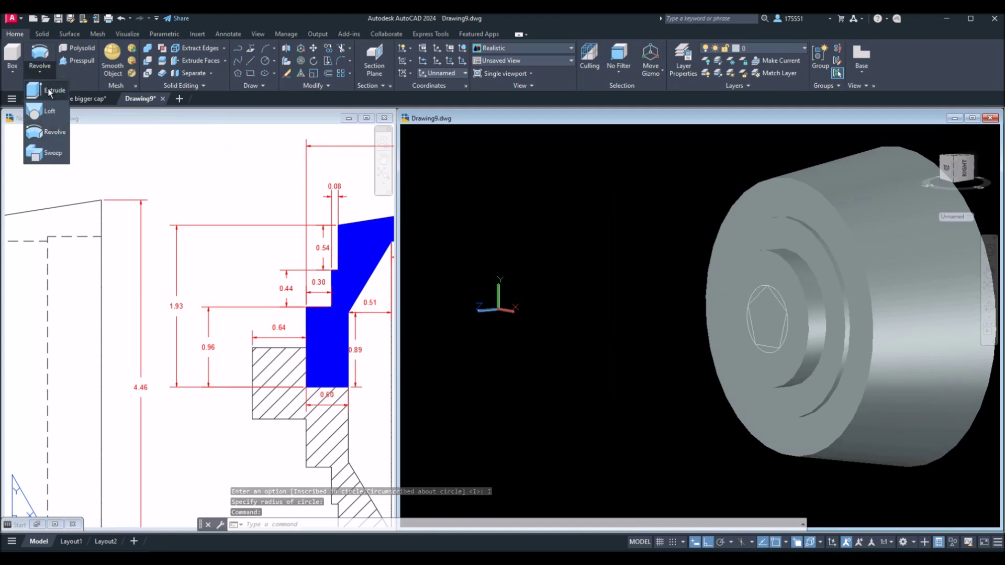
{"action": "left_click", "coordinate": [49, 91]}
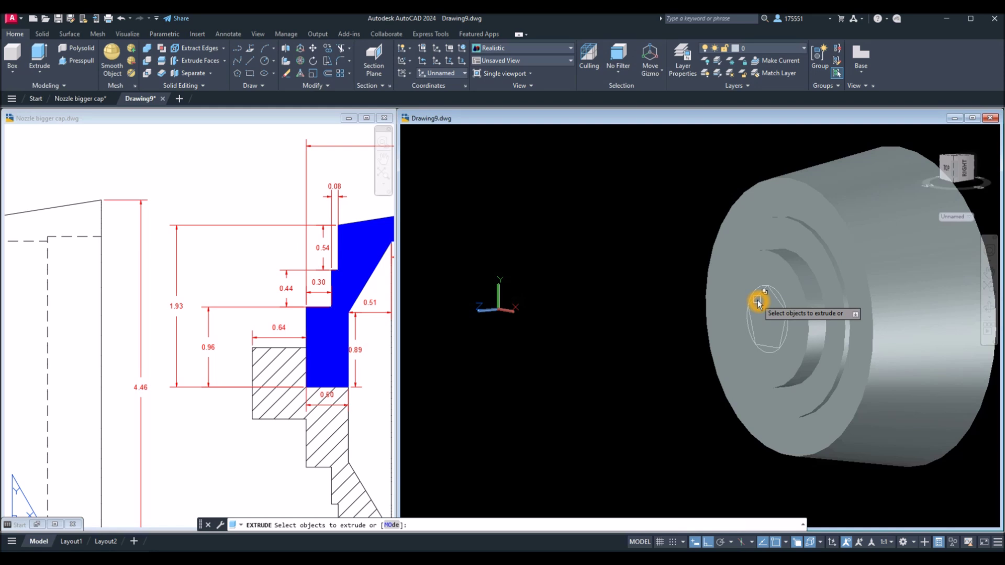
{"action": "left_click", "coordinate": [757, 302]}
{"action": "left_click", "coordinate": [789, 349]}
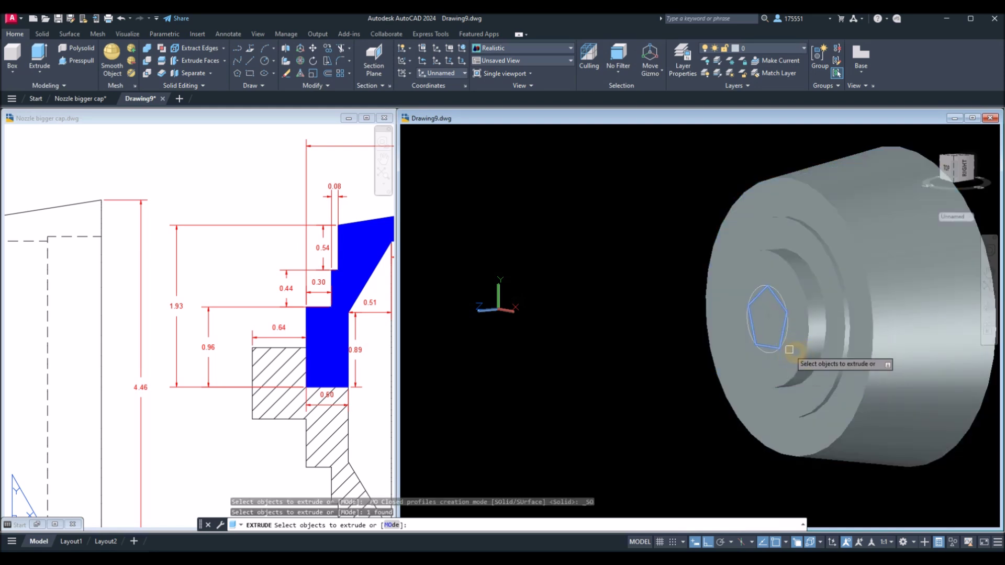
{"action": "right_click", "coordinate": [627, 311]}
{"action": "left_click", "coordinate": [636, 316]}
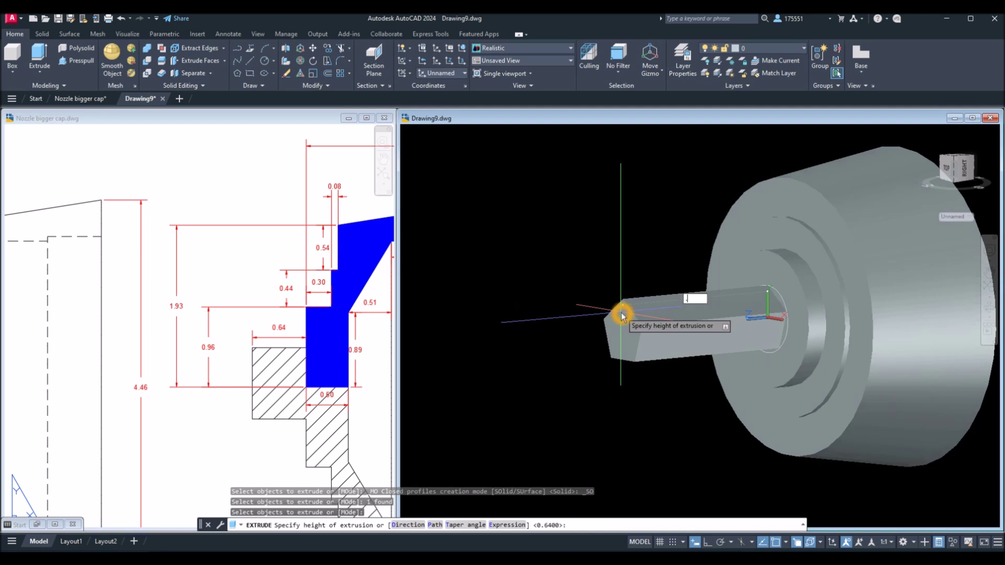
{"action": "type", "text": ".64"}
{"action": "key", "text": "Return"}
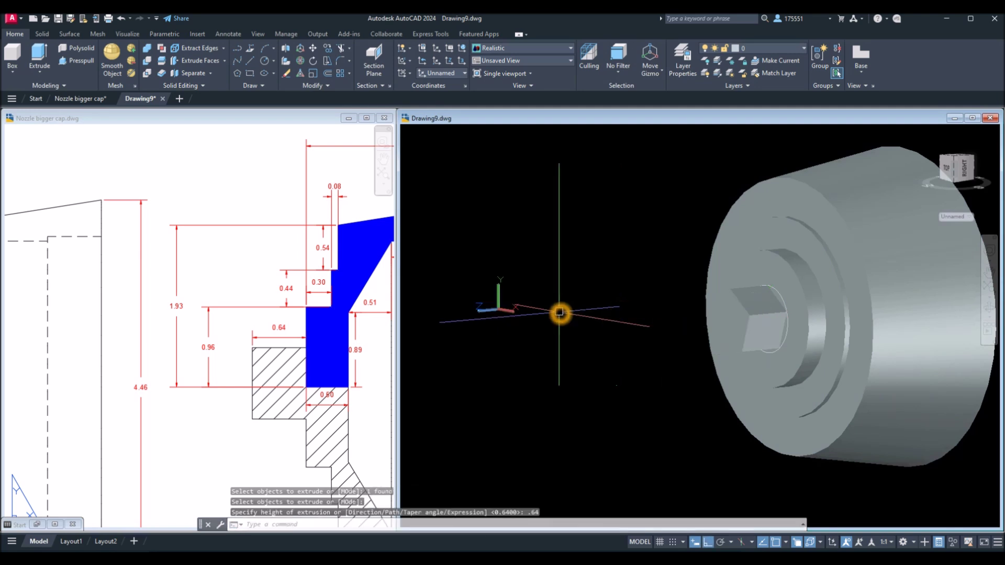
Union the pentagonal boss with the revolved cap body into one solid.
{"action": "scroll", "coordinate": [560, 311], "scroll_direction": "down", "scroll_amount": 4}
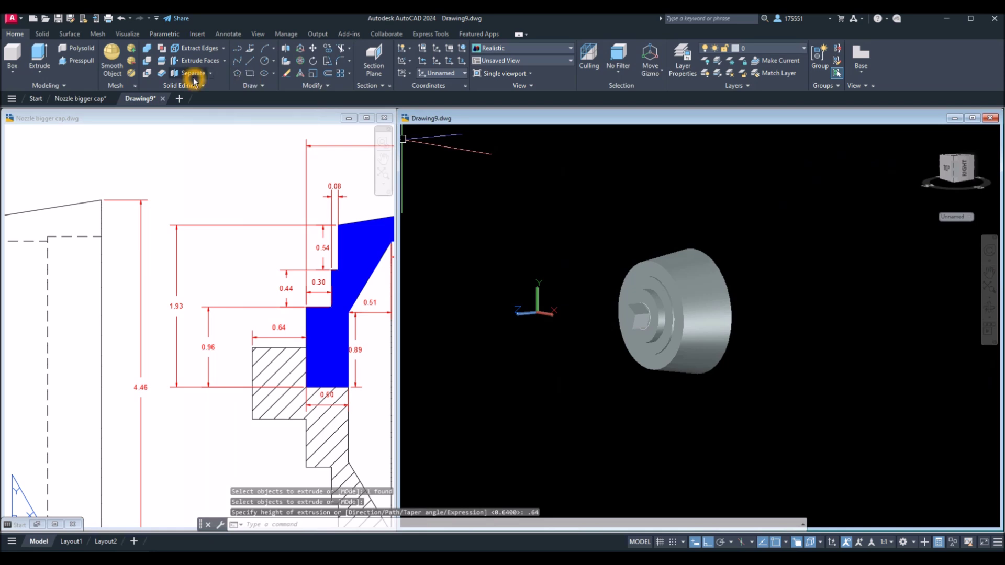
{"action": "left_click", "coordinate": [149, 50]}
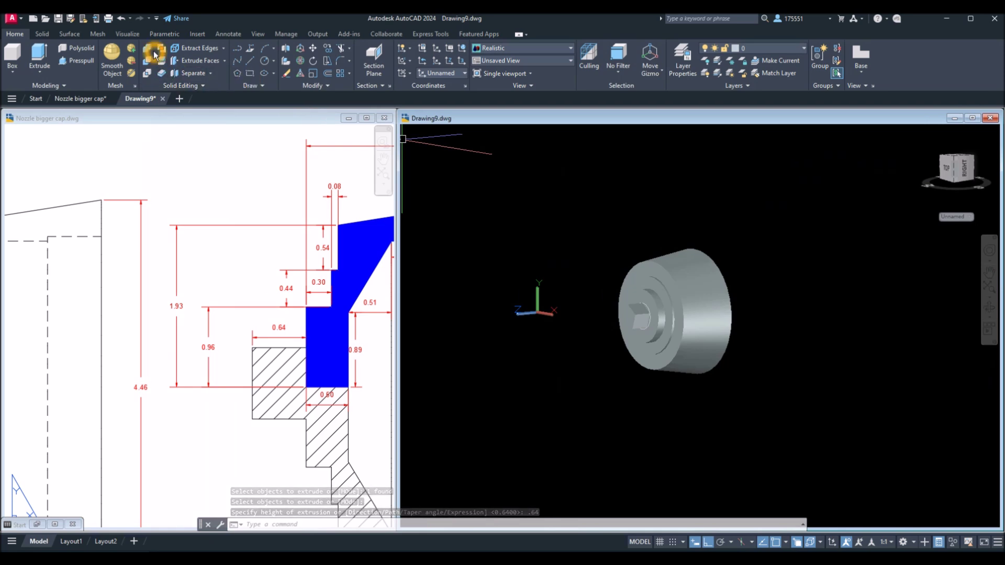
{"action": "left_click", "coordinate": [643, 314]}
{"action": "left_click", "coordinate": [680, 300]}
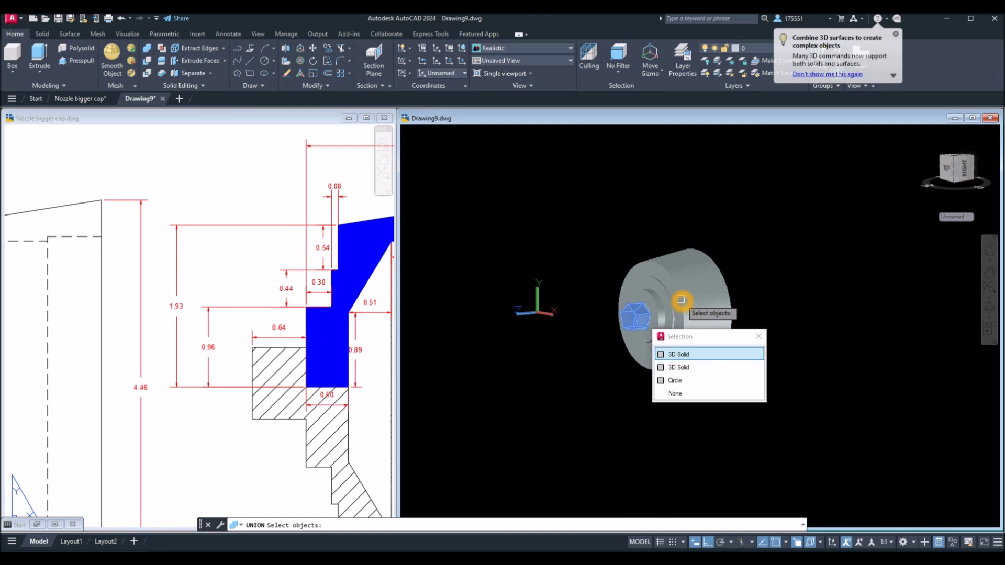
{"action": "key", "text": "Return"}
{"action": "middle_click_drag", "start_coordinate": [747, 281], "coordinate": [737, 294], "text": "shift"}
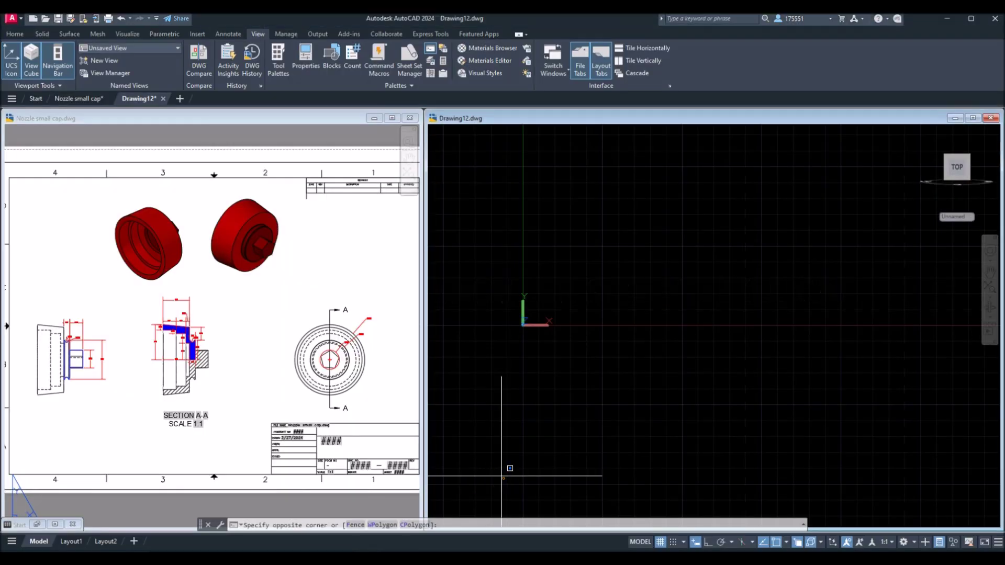
Following section A-A of the Nozzle small cap sheet, start the profile in the empty drawing with a 0.26 line straight down, Ortho on.
{"action": "left_click", "coordinate": [502, 476]}
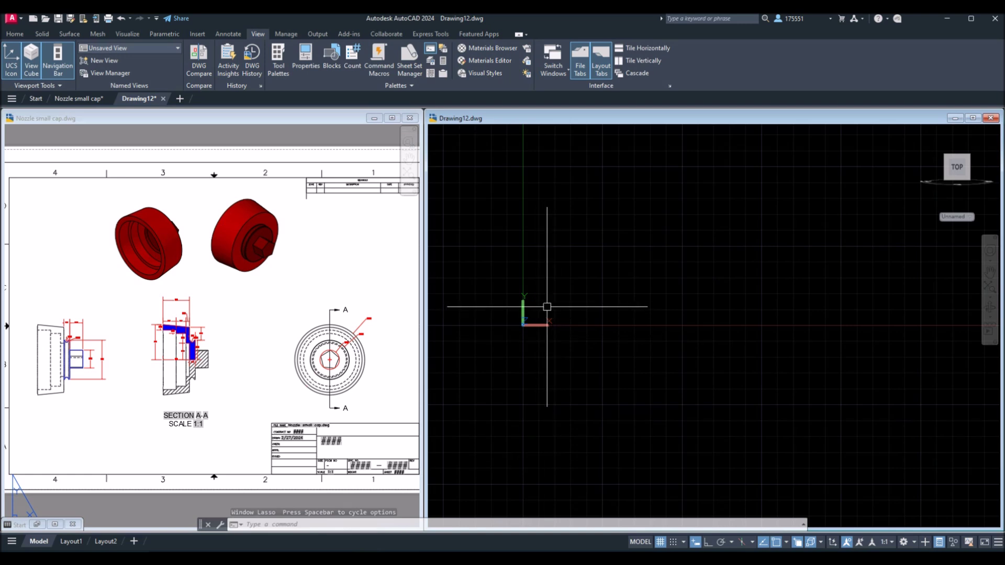
{"action": "left_click", "coordinate": [205, 344]}
{"action": "double_click", "coordinate": [205, 345]}
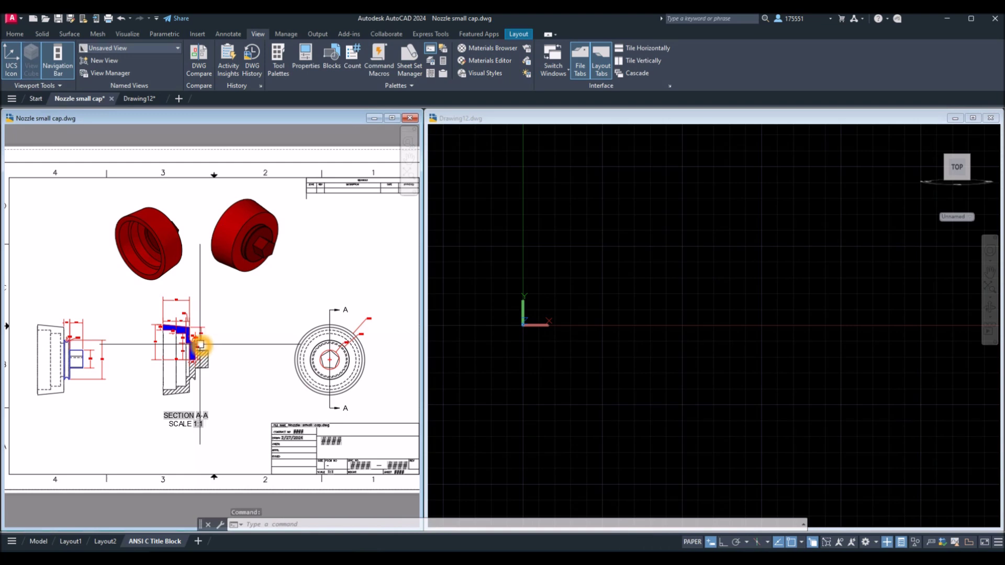
{"action": "scroll", "coordinate": [205, 344], "scroll_direction": "up", "scroll_amount": 6}
{"action": "middle_click_drag", "start_coordinate": [202, 343], "coordinate": [328, 343]}
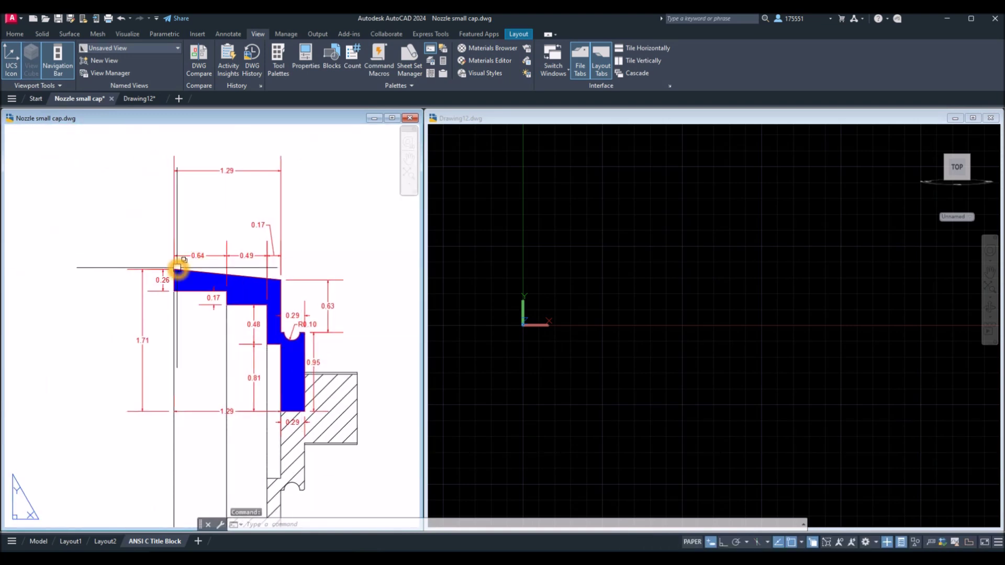
{"action": "left_click", "coordinate": [666, 275]}
{"action": "middle_click_drag", "start_coordinate": [633, 273], "coordinate": [599, 337]}
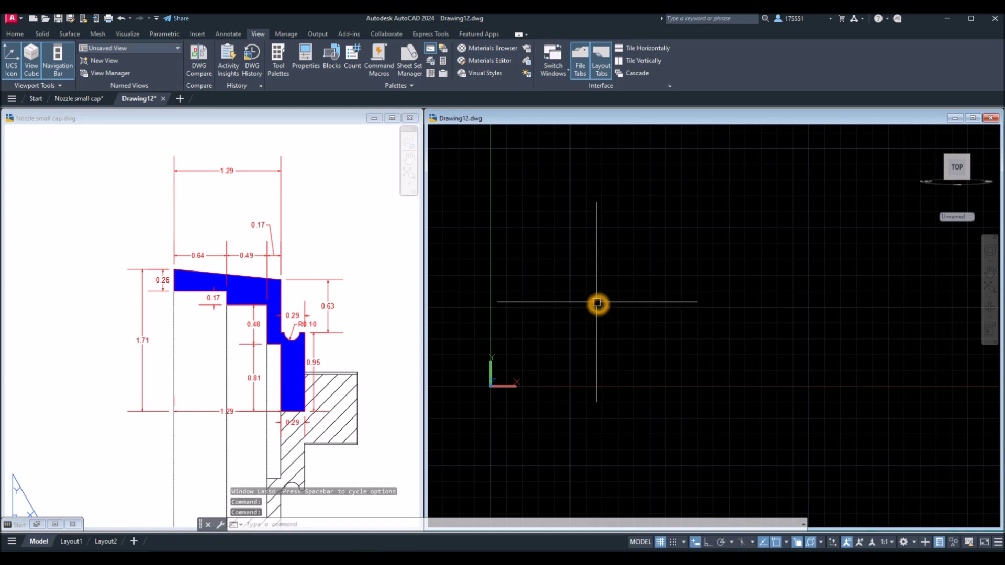
{"action": "key", "text": "Return"}
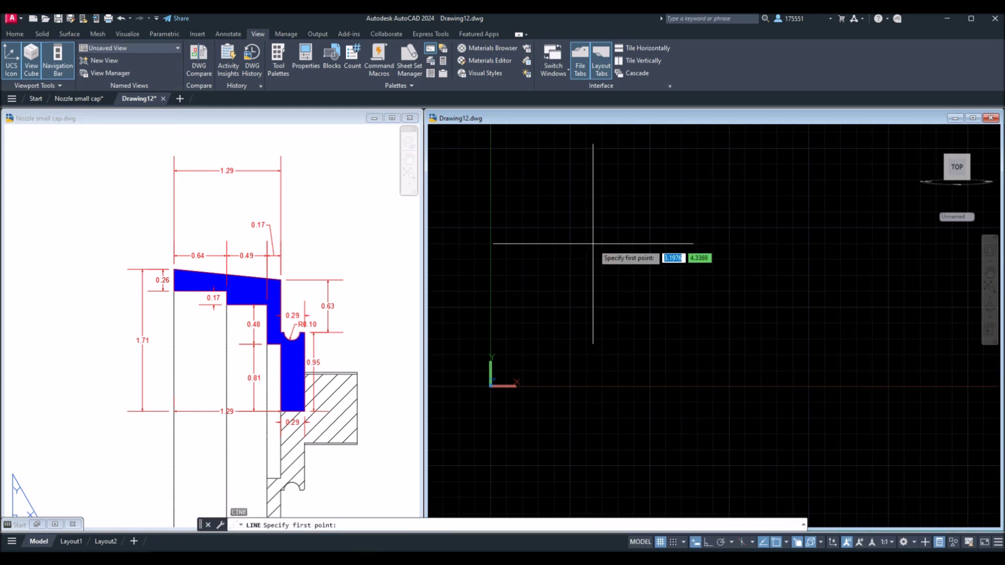
{"action": "left_click", "coordinate": [606, 212]}
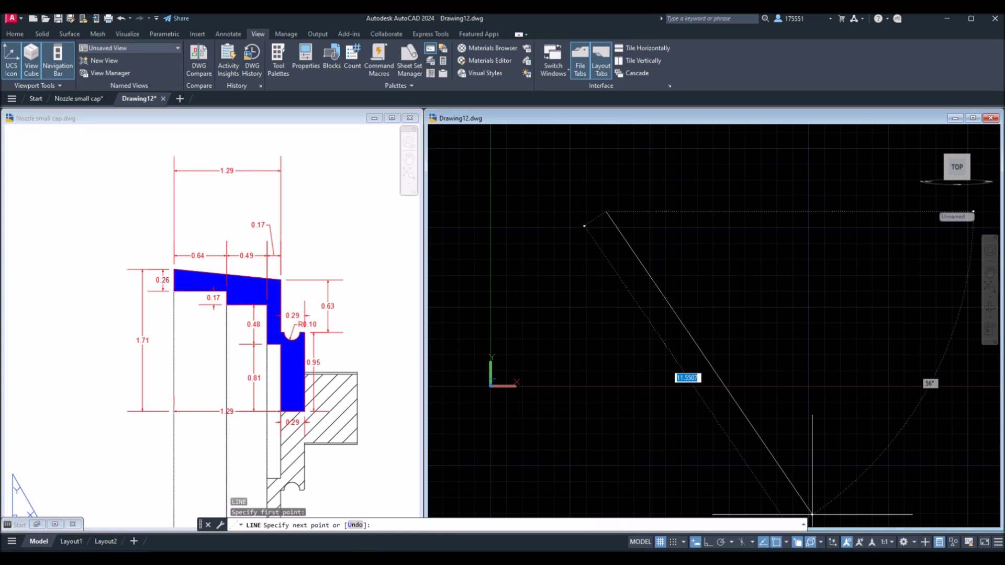
{"action": "left_click", "coordinate": [709, 544]}
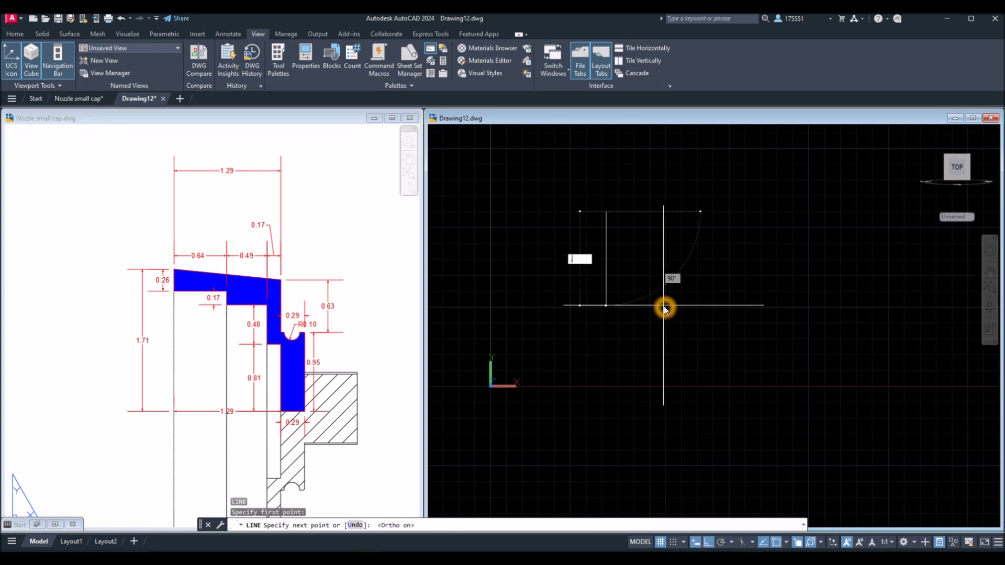
{"action": "key", "text": "Return"}
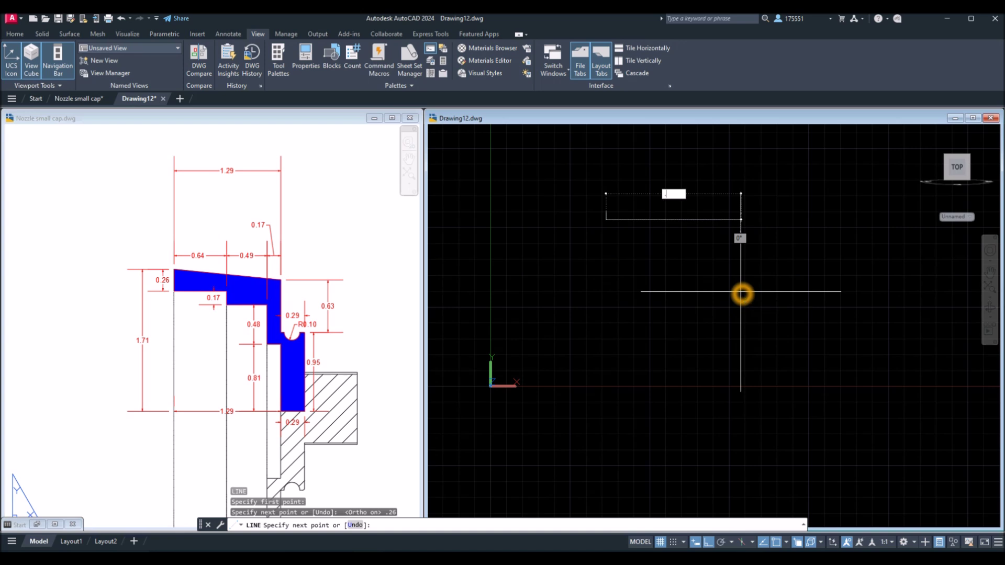
Continue the small cap profile with a 0.64 horizontal segment to the right and end the line.
{"action": "type", "text": ".64"}
{"action": "key", "text": "Return"}
{"action": "right_click", "coordinate": [742, 291]}
{"action": "left_click", "coordinate": [762, 296]}
Restart the line at the right end of the 0.64 segment and draw a 0.17 segment straight down.
{"action": "left_click", "coordinate": [205, 277]}
{"action": "scroll", "coordinate": [205, 278], "scroll_direction": "up", "scroll_amount": 2}
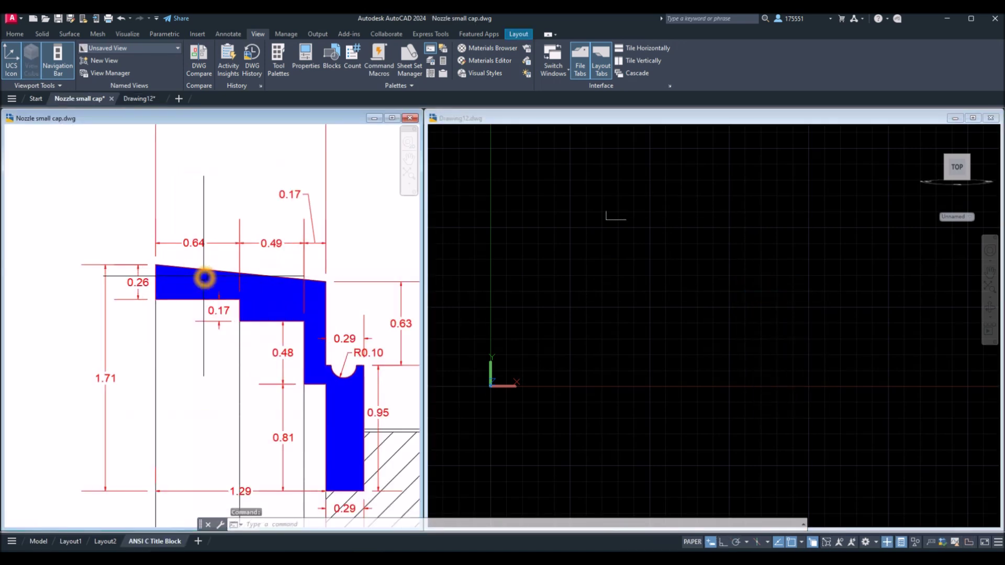
{"action": "left_click", "coordinate": [538, 288]}
{"action": "scroll", "coordinate": [645, 197], "scroll_direction": "up", "scroll_amount": 5}
{"action": "middle_click_drag", "start_coordinate": [645, 198], "coordinate": [648, 289]}
{"action": "scroll", "coordinate": [648, 289], "scroll_direction": "up", "scroll_amount": 1}
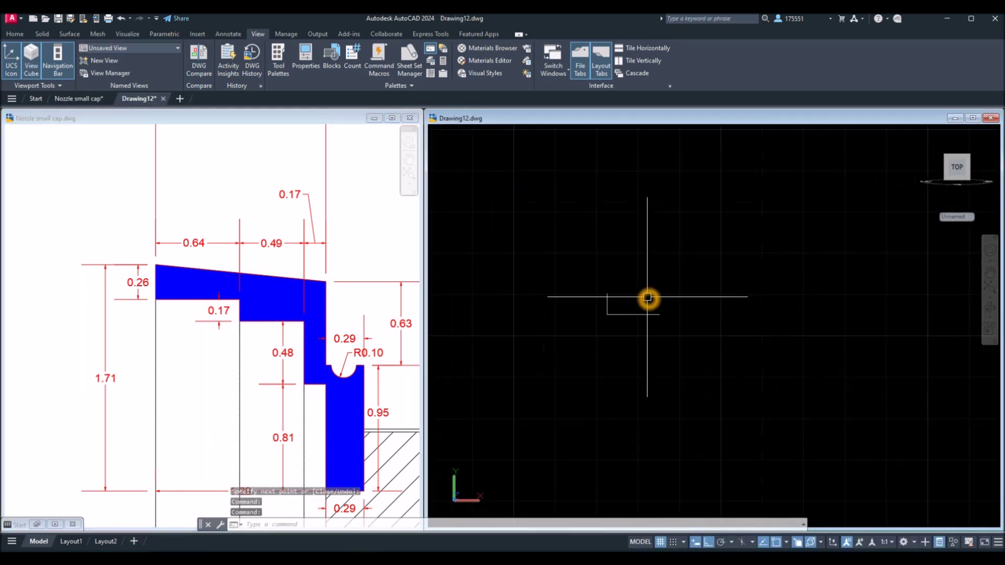
{"action": "scroll", "coordinate": [648, 297], "scroll_direction": "up", "scroll_amount": 2}
{"action": "middle_click_drag", "start_coordinate": [648, 298], "coordinate": [581, 270]}
{"action": "type", "text": "l"}
{"action": "key", "text": "Return"}
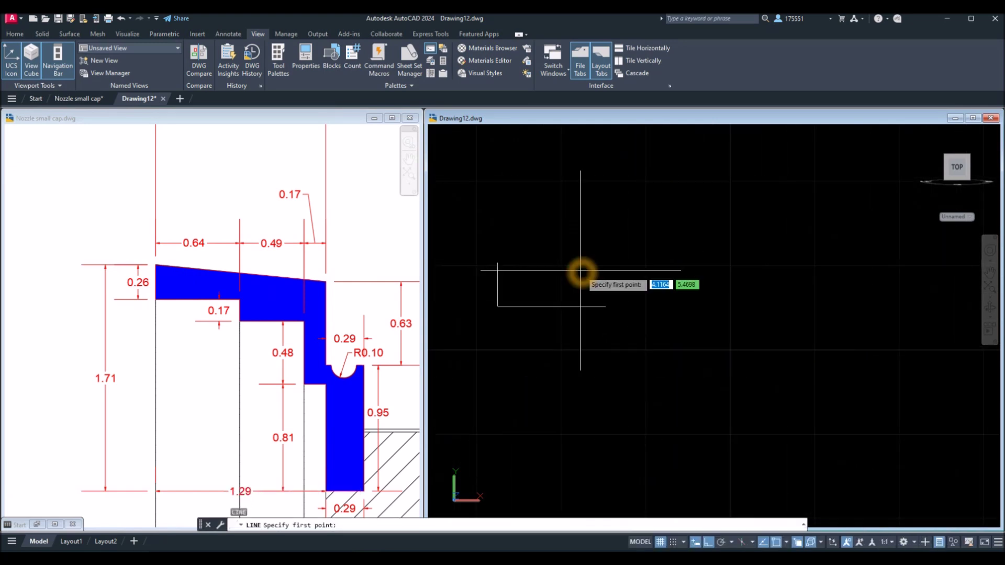
{"action": "left_click", "coordinate": [605, 307]}
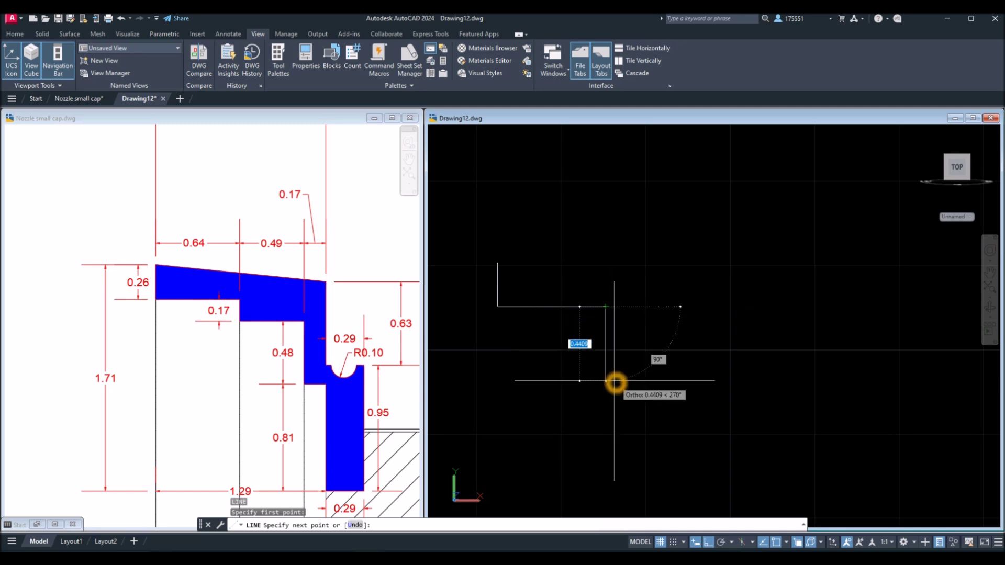
{"action": "key", "text": "BackSpace"}
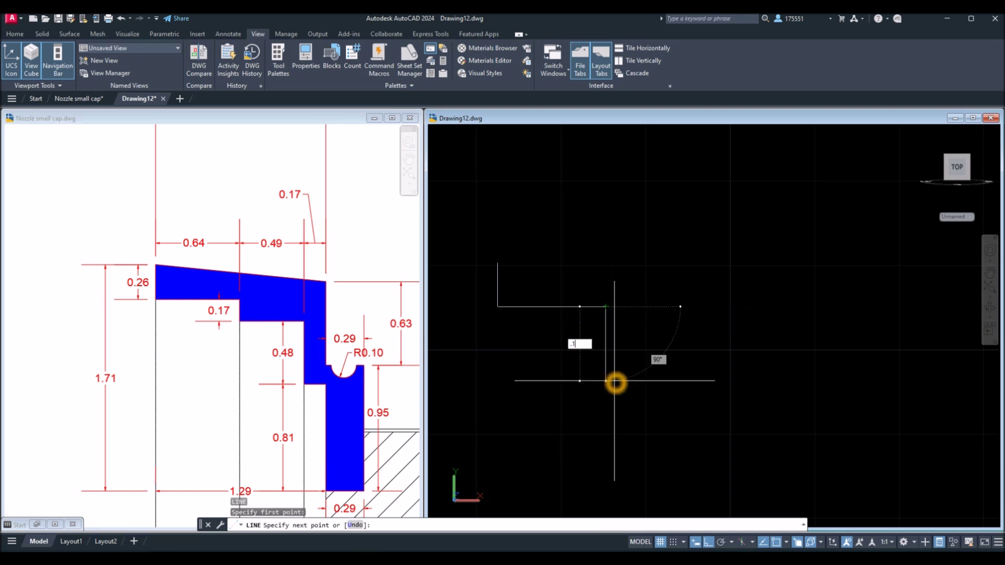
{"action": "type", "text": ".17"}
{"action": "key", "text": "Return"}
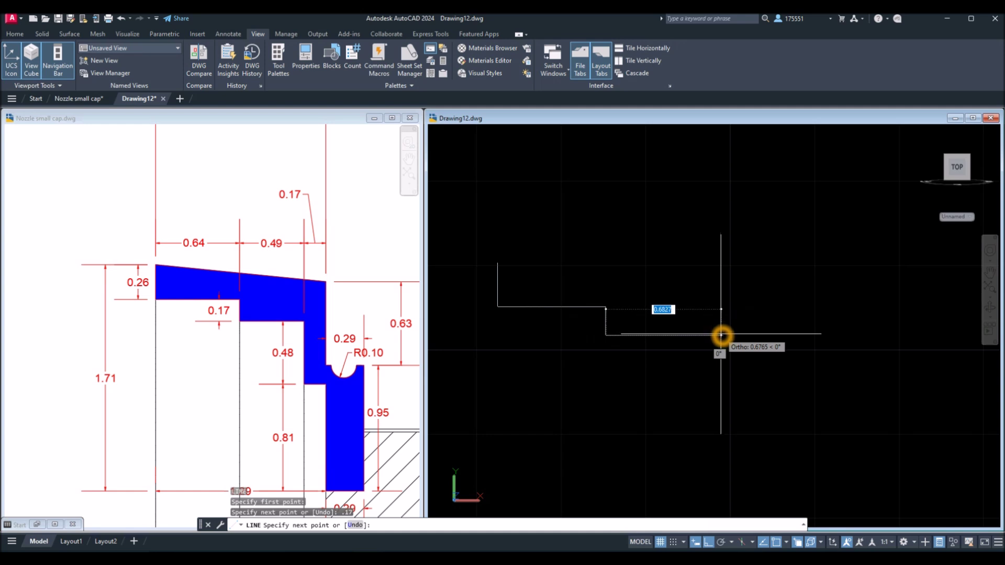
Continue the stepped profile with a 0.49 segment to the right and a 0.48 segment down.
{"action": "left_click", "coordinate": [742, 336]}
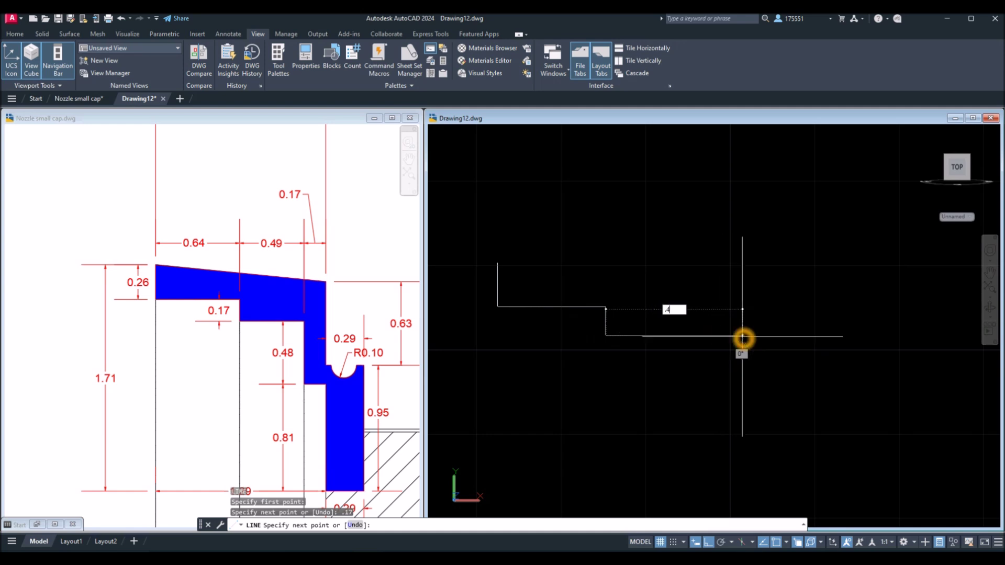
{"action": "type", "text": ".49"}
{"action": "key", "text": "Return"}
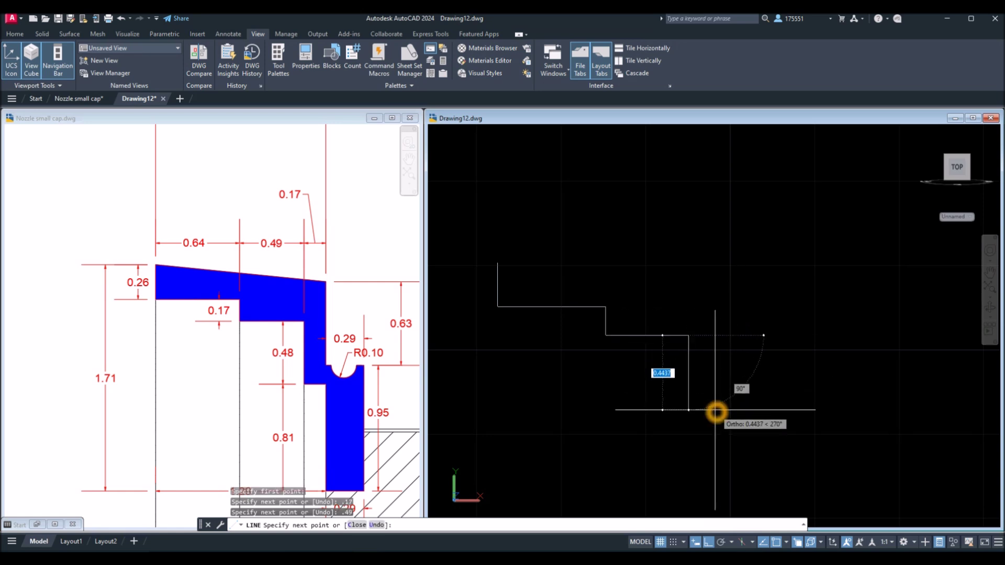
{"action": "key", "text": "Return"}
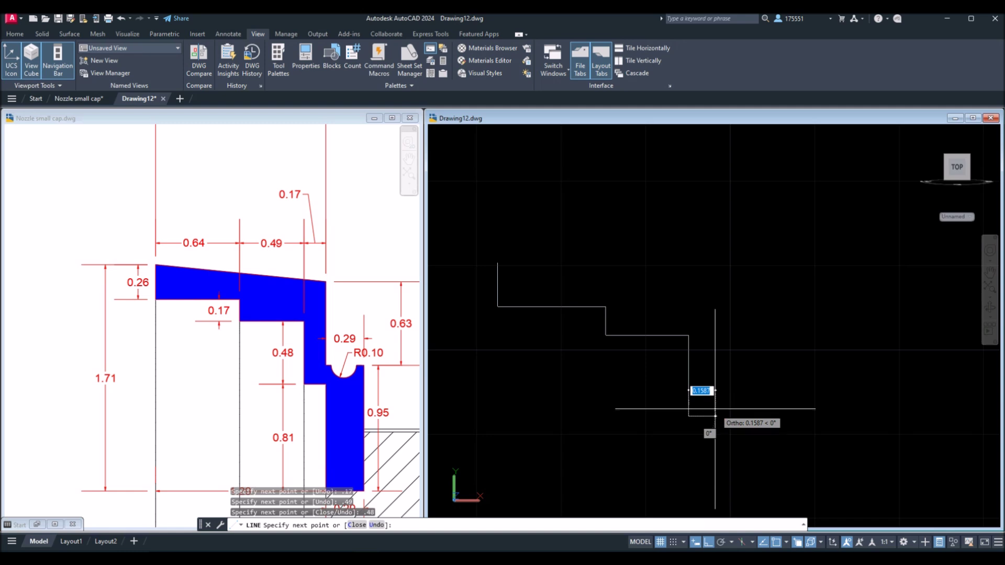
Extend the stepped profile with a 0.17 segment to the right and a 0.81 segment down.
{"action": "middle_click_drag", "start_coordinate": [715, 408], "coordinate": [666, 347]}
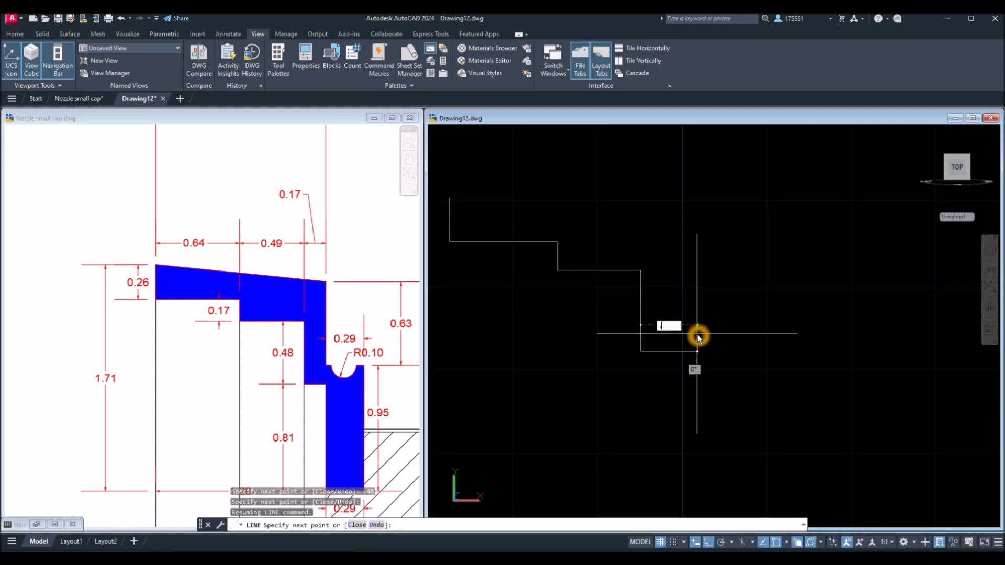
{"action": "type", "text": ".17"}
{"action": "key", "text": "Return"}
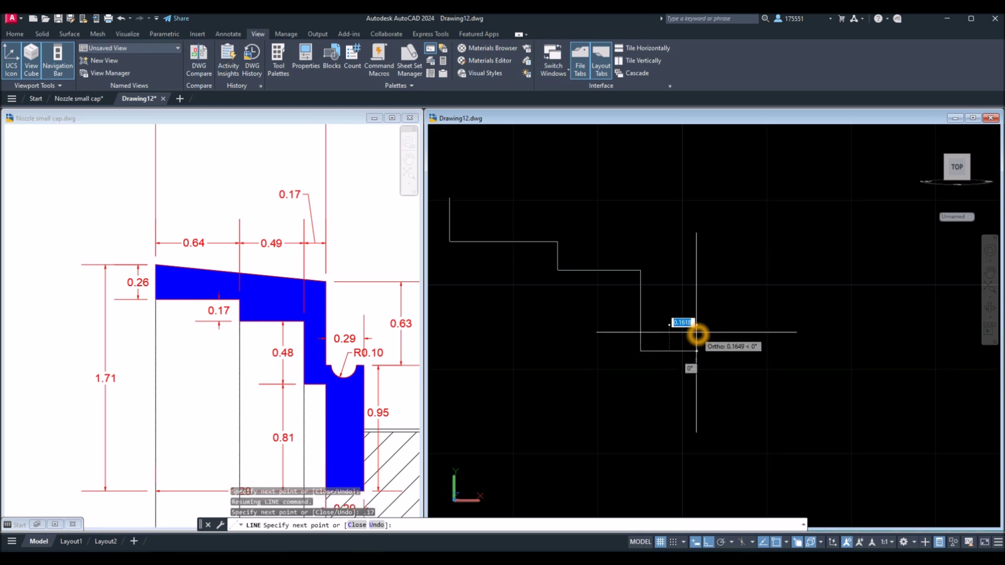
{"action": "mouse_move", "coordinate": [699, 387]}
{"action": "middle_mouse_down"}
{"action": "mouse_move", "coordinate": [698, 398]}
{"action": "mouse_move", "coordinate": [652, 353]}
{"action": "middle_mouse_up"}
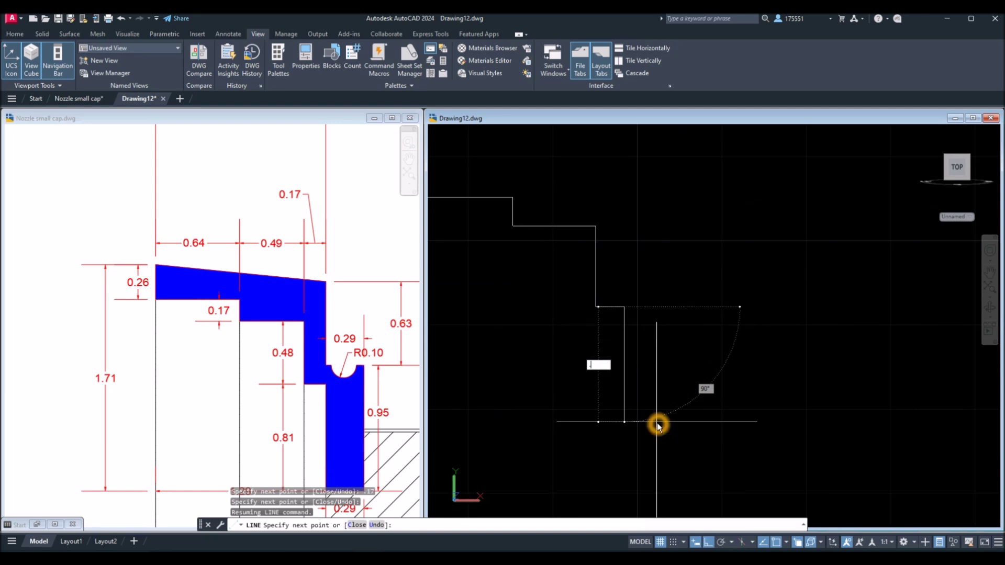
{"action": "type", "text": ".81"}
{"action": "key", "text": "Return"}
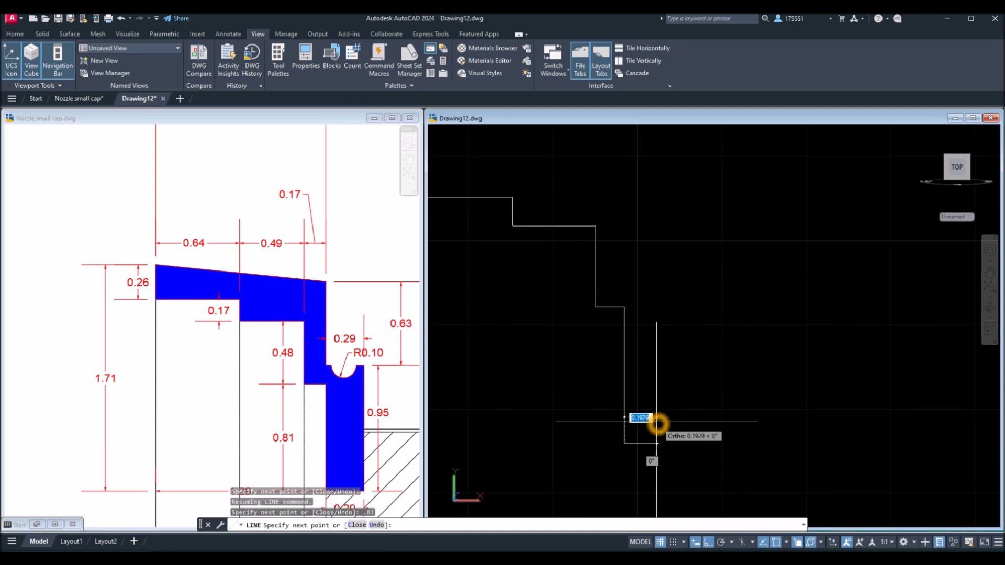
End the line and restart it at the lower end of the 0.81 segment with a 0.29 segment to the right.
{"action": "right_click", "coordinate": [750, 362]}
{"action": "left_click", "coordinate": [764, 366]}
{"action": "left_click", "coordinate": [356, 399]}
{"action": "middle_click_drag", "start_coordinate": [357, 400], "coordinate": [295, 323]}
{"action": "left_click", "coordinate": [657, 364]}
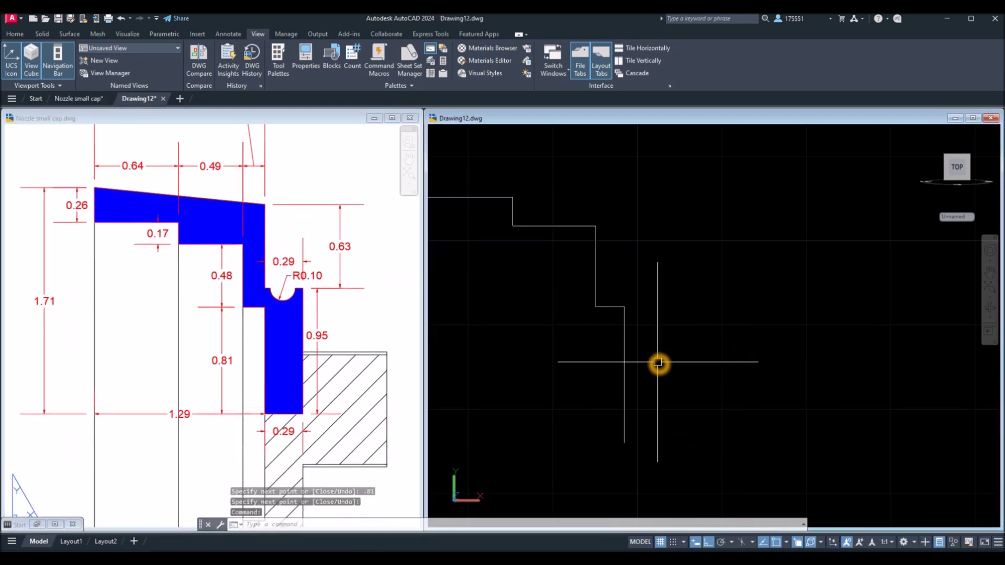
{"action": "type", "text": "l"}
{"action": "key", "text": "Return"}
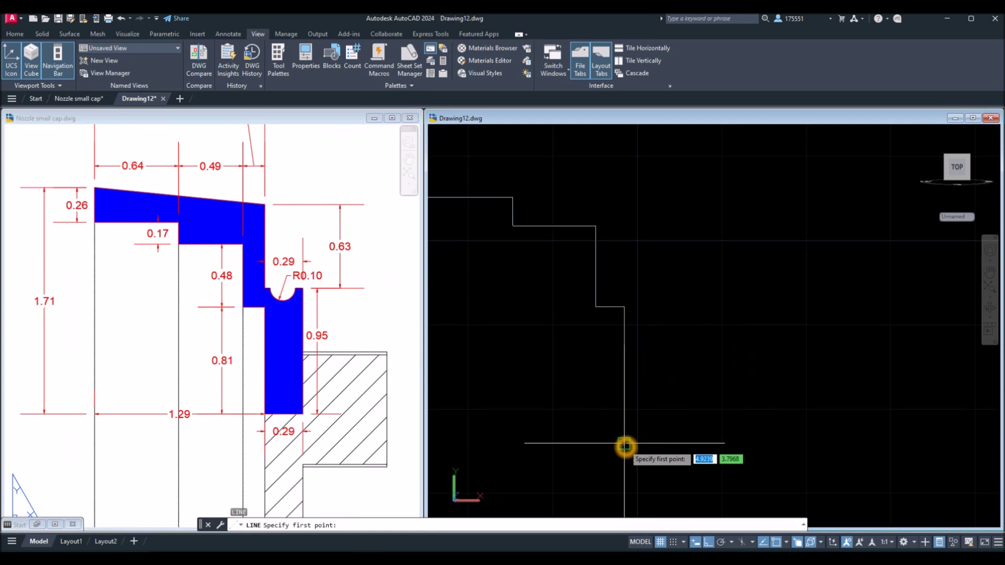
{"action": "left_click", "coordinate": [624, 443]}
{"action": "left_click", "coordinate": [676, 444]}
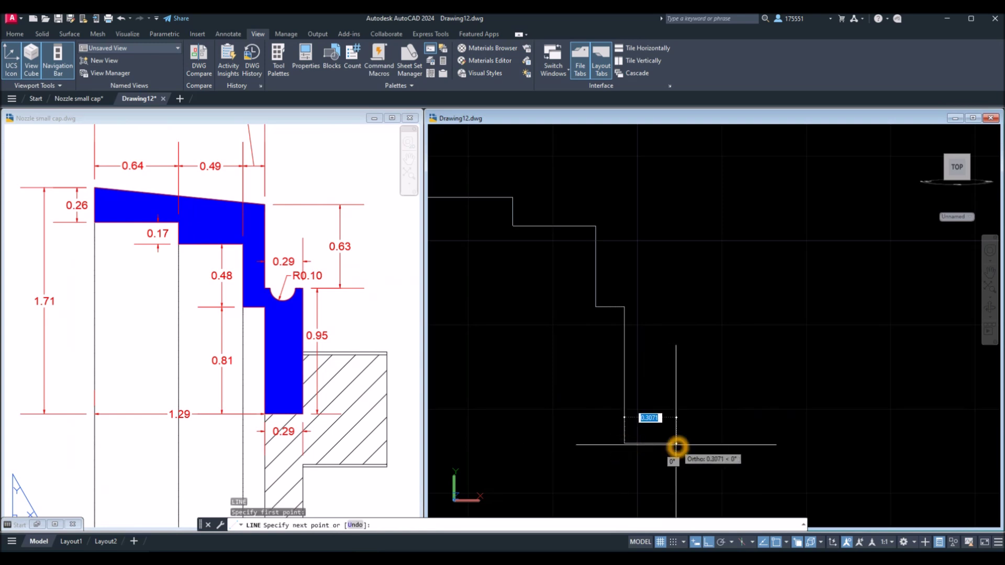
{"action": "type", "text": ".29"}
{"action": "key", "text": "Return"}
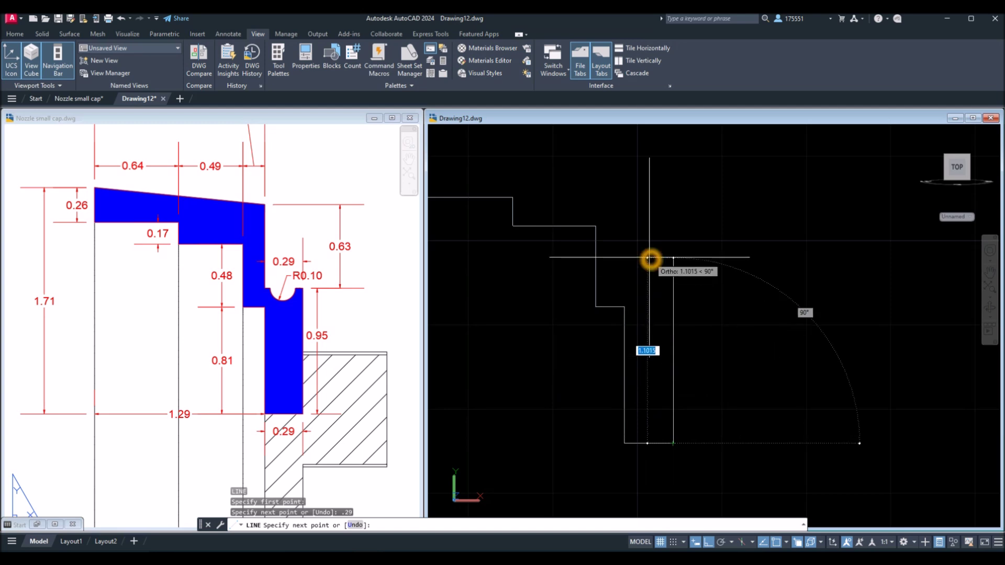
Continue the outline with segments of 0.95 up, 0.29 to the left and 0.63 up.
{"action": "key", "text": "Return"}
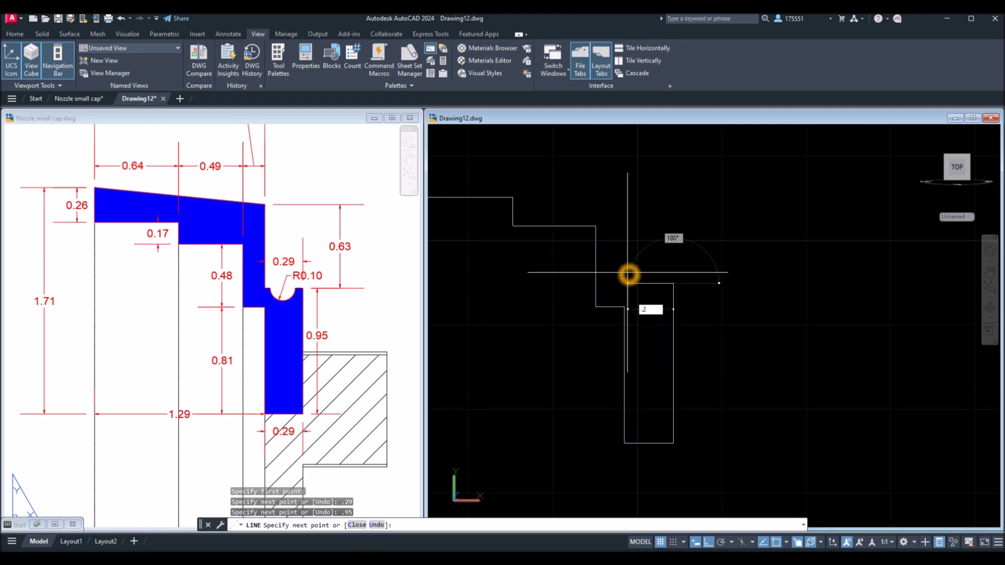
{"action": "type", "text": ".29"}
{"action": "key", "text": "Return"}
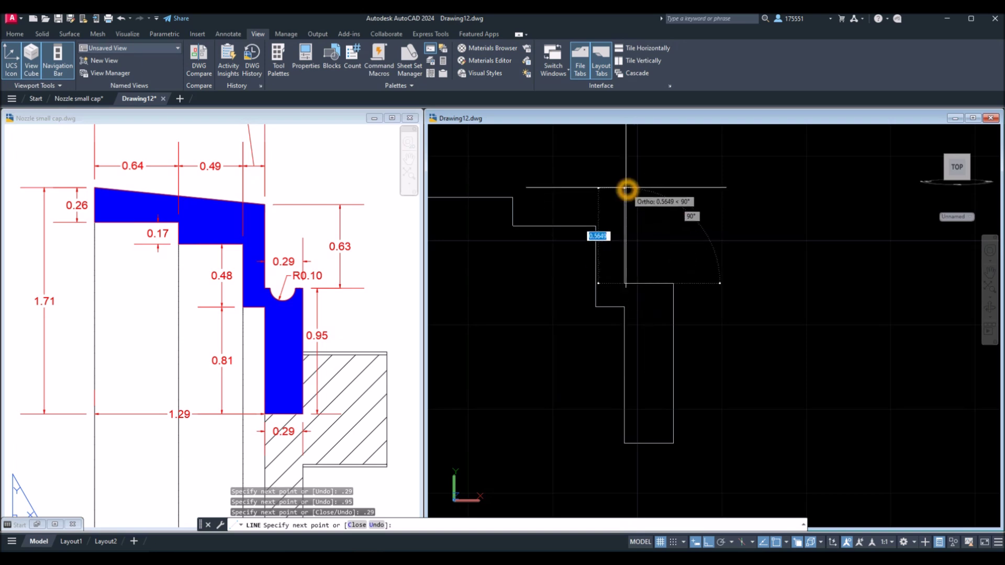
{"action": "key", "text": "Return"}
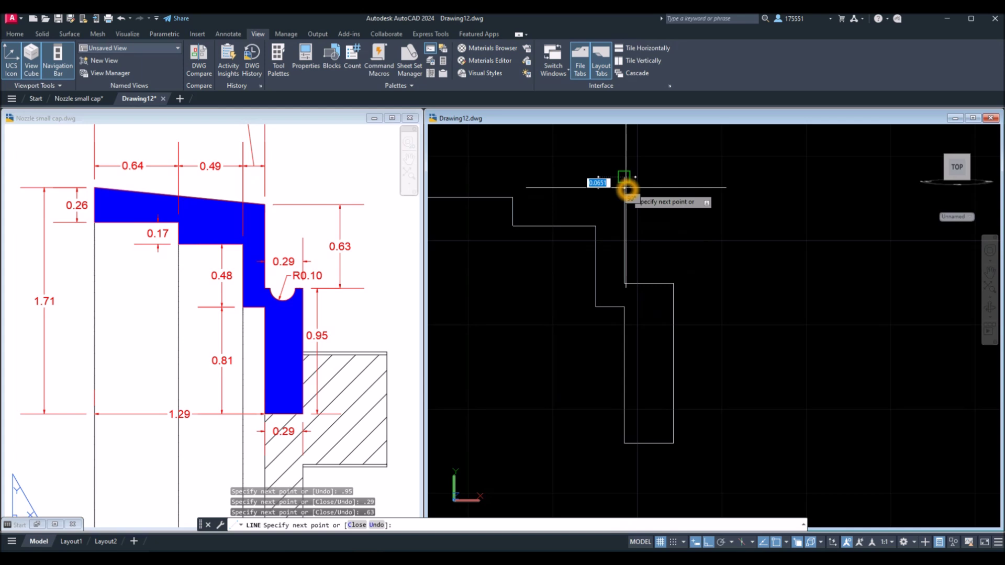
Close the profile with a sloped line to the upper end of the 0.26 segment and end the line command.
{"action": "middle_click_drag", "start_coordinate": [620, 222], "coordinate": [698, 321]}
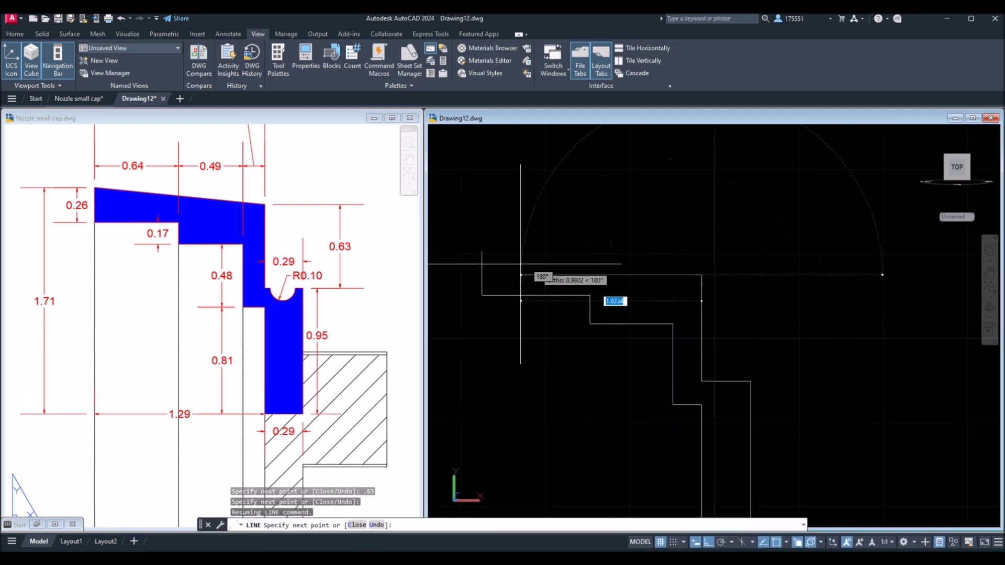
{"action": "mouse_move", "coordinate": [482, 252]}
{"action": "mouse_move", "coordinate": [700, 275]}
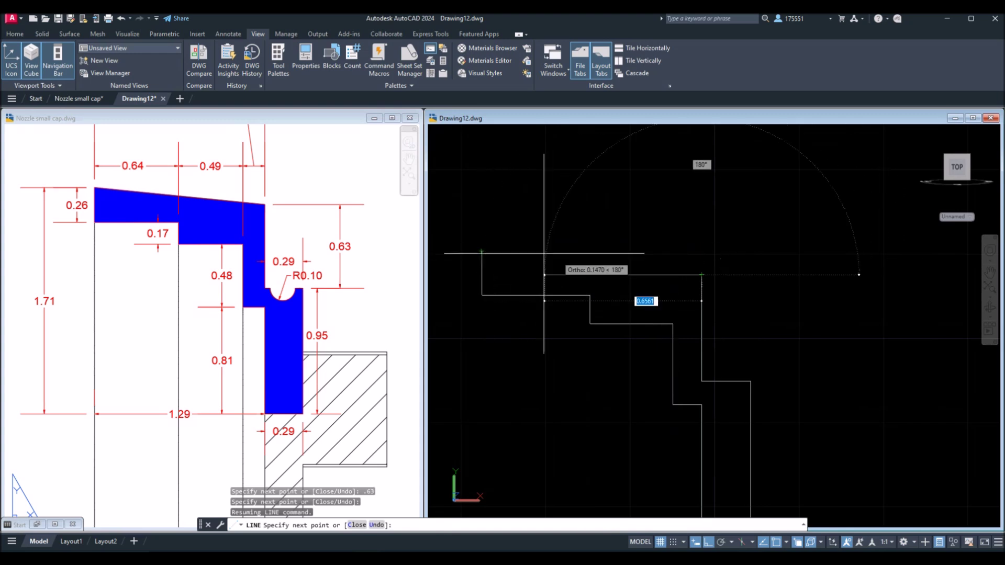
{"action": "scroll", "coordinate": [477, 240], "scroll_direction": "down", "scroll_amount": 1}
{"action": "right_click", "coordinate": [478, 238]}
{"action": "left_click", "coordinate": [518, 243]}
{"action": "scroll", "coordinate": [539, 242], "scroll_direction": "down", "scroll_amount": 2}
{"action": "middle_click_drag", "start_coordinate": [545, 244], "coordinate": [495, 232]}
{"action": "key", "text": "Return"}
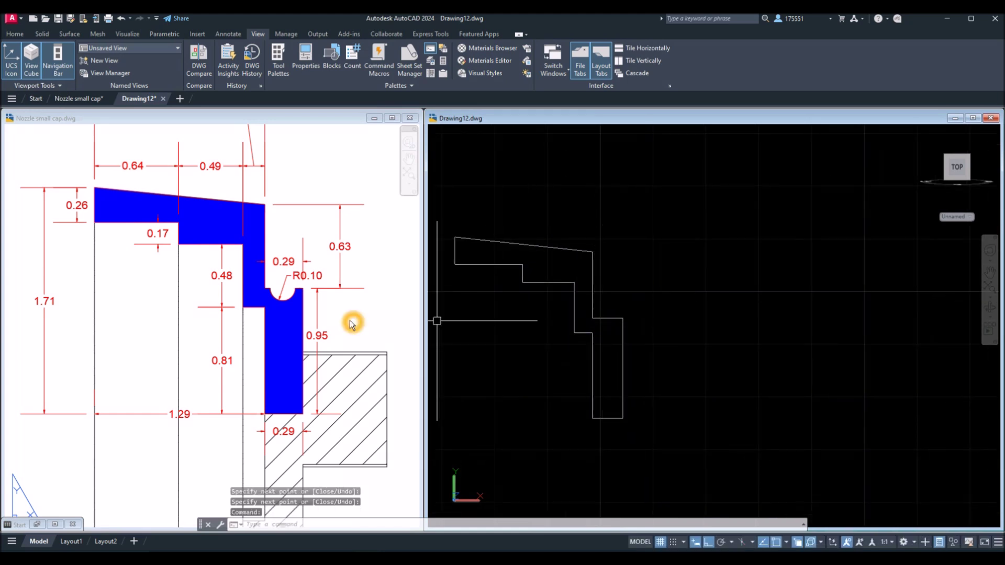
Draw a circle of radius 0.1 centred on the midpoint of the short 0.29 edge above the 0.95 side.
{"action": "left_click", "coordinate": [303, 314]}
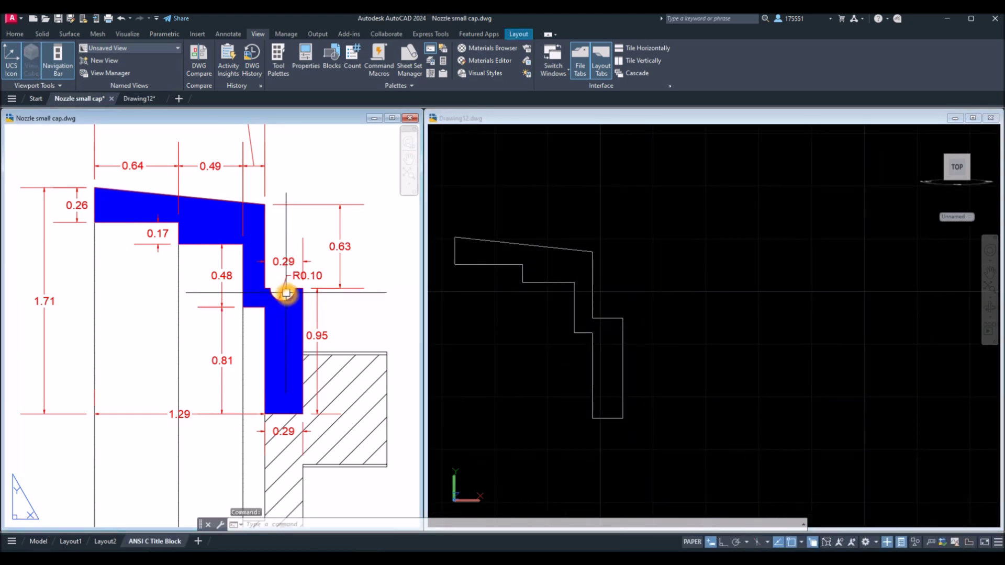
{"action": "left_click", "coordinate": [612, 333]}
{"action": "scroll", "coordinate": [610, 329], "scroll_direction": "up", "scroll_amount": 2}
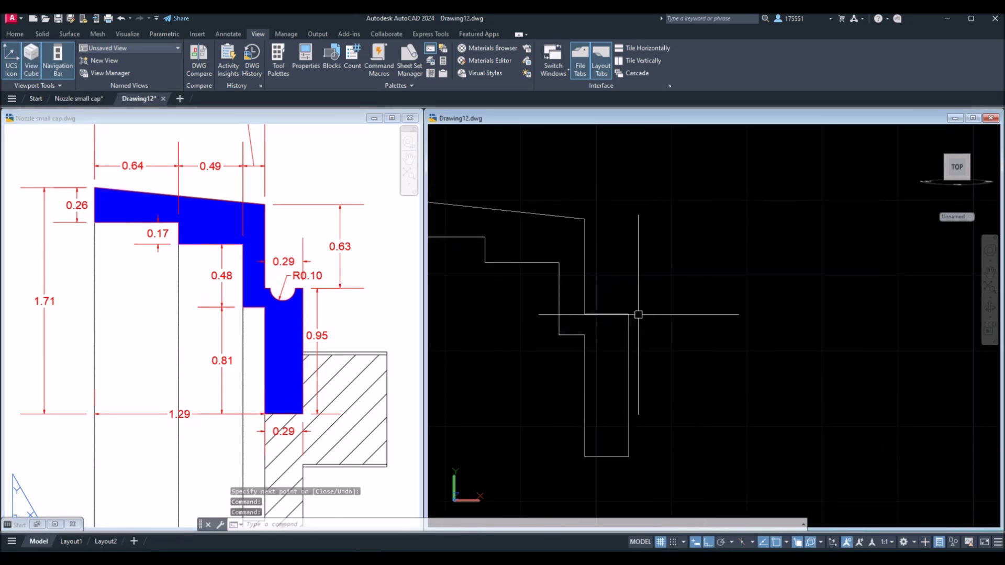
{"action": "left_click", "coordinate": [616, 294]}
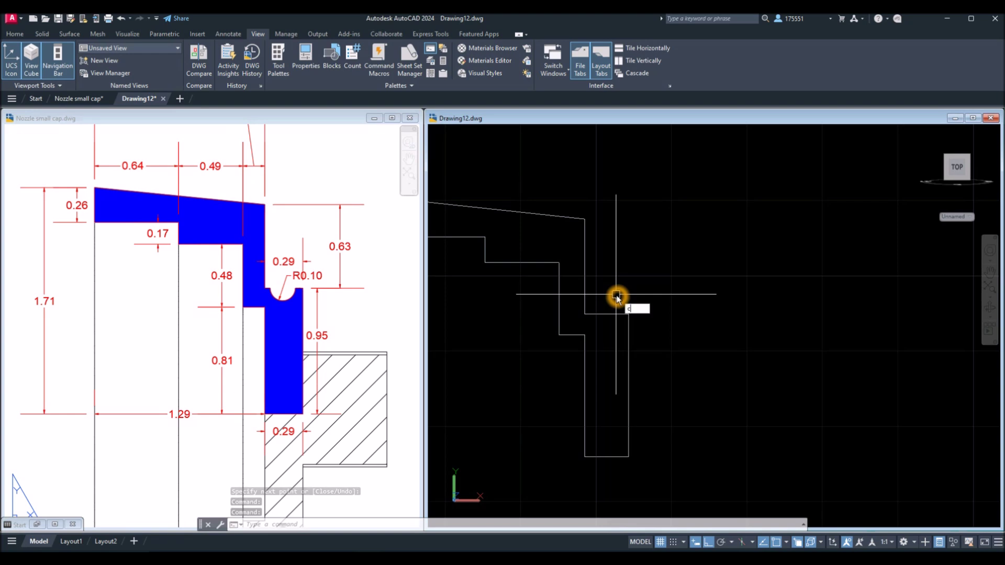
{"action": "key", "text": "Return"}
{"action": "left_click", "coordinate": [606, 313]}
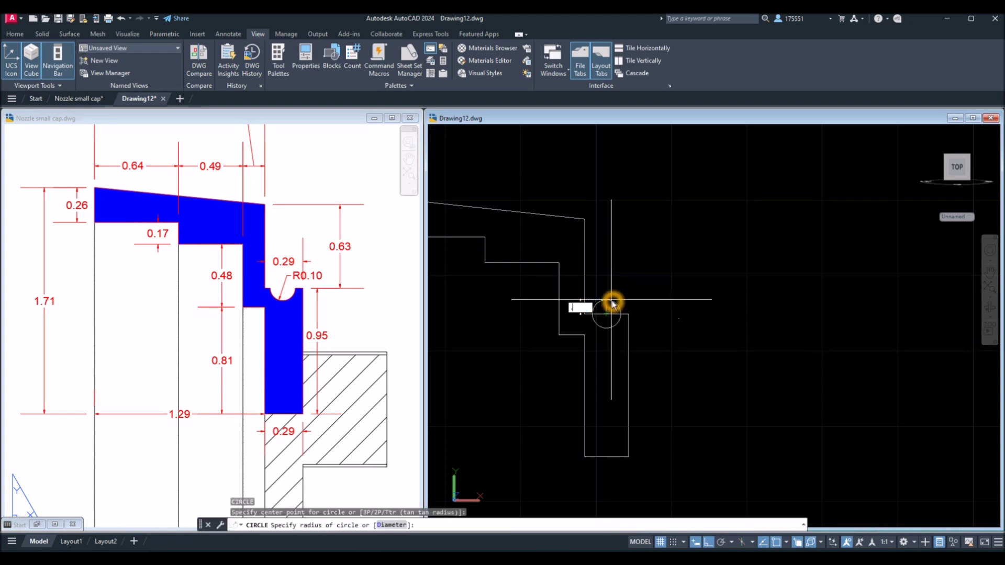
{"action": "key", "text": "Return"}
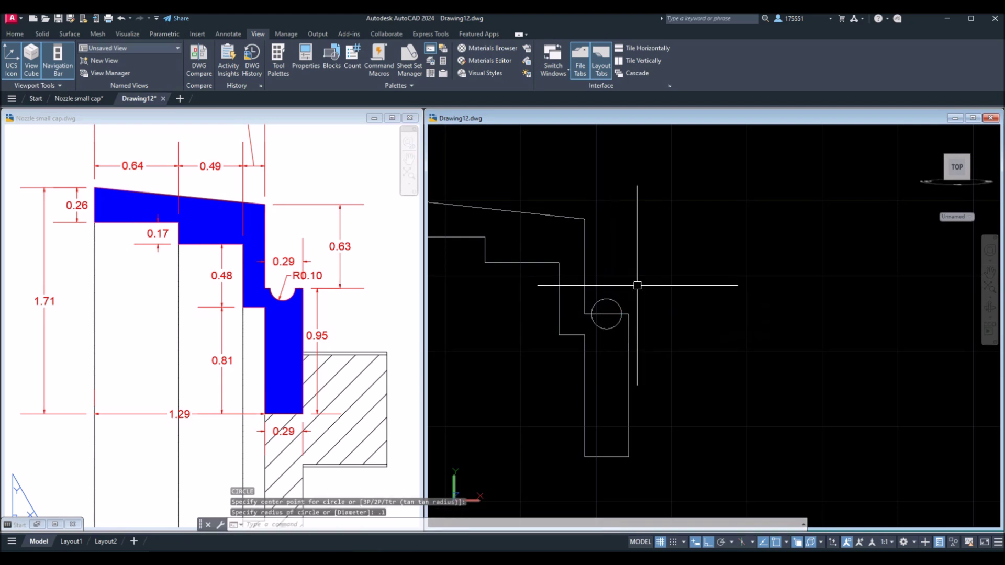
Trim the circle's upper half and the edge portion inside it to form the semicircular groove.
{"action": "left_click", "coordinate": [618, 306]}
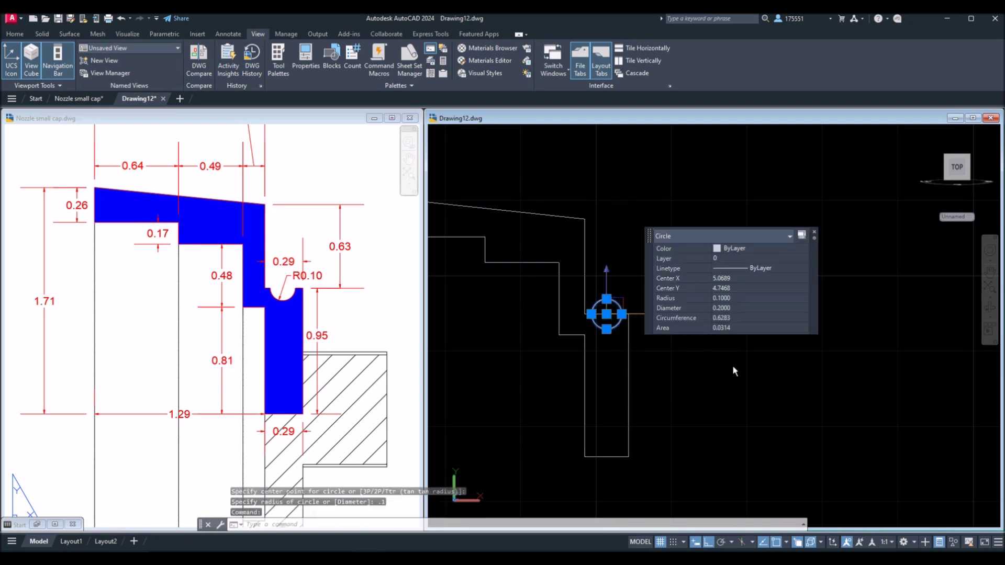
{"action": "key", "text": "Escape"}
{"action": "type", "text": "tr"}
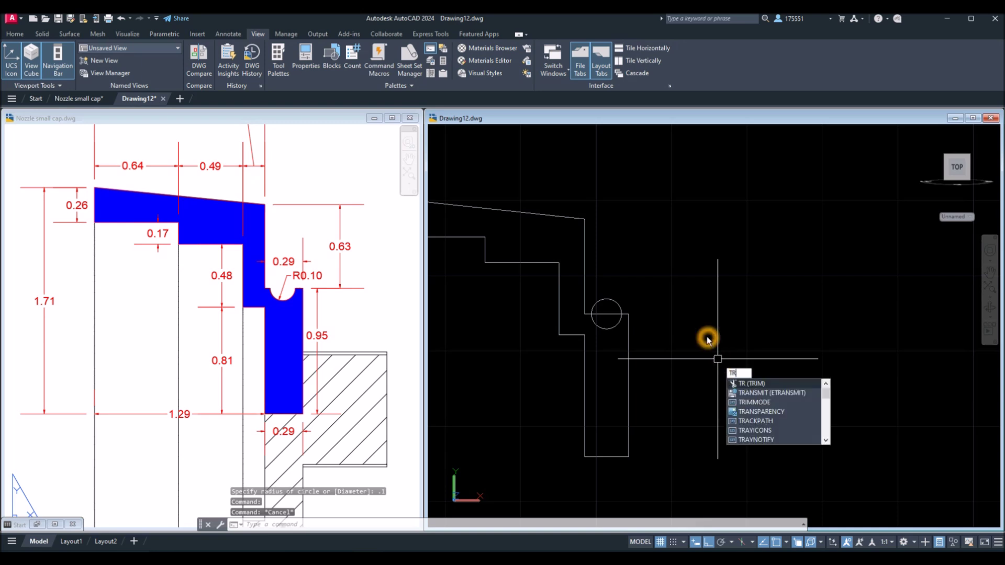
{"action": "key", "text": "Return"}
{"action": "right_click", "coordinate": [707, 337]}
{"action": "key", "text": "Escape"}
{"action": "left_click", "coordinate": [609, 307]}
{"action": "right_click", "coordinate": [667, 301]}
{"action": "left_click", "coordinate": [686, 307]}
Join all the profile's lines and the groove arc into a single polyline.
{"action": "scroll", "coordinate": [688, 304], "scroll_direction": "down", "scroll_amount": 4}
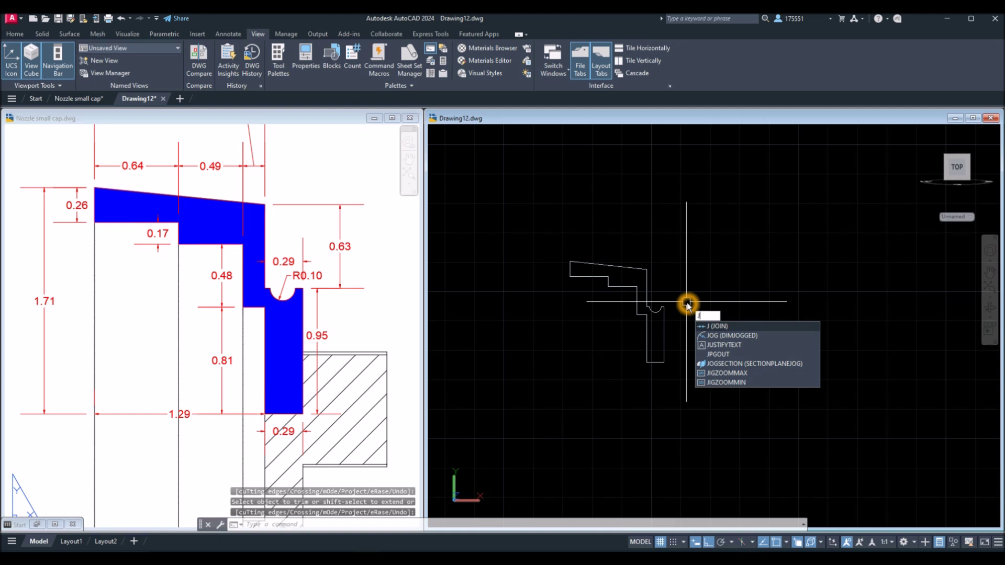
{"action": "key", "text": "Return"}
{"action": "left_click", "coordinate": [705, 375]}
{"action": "left_click", "coordinate": [538, 231]}
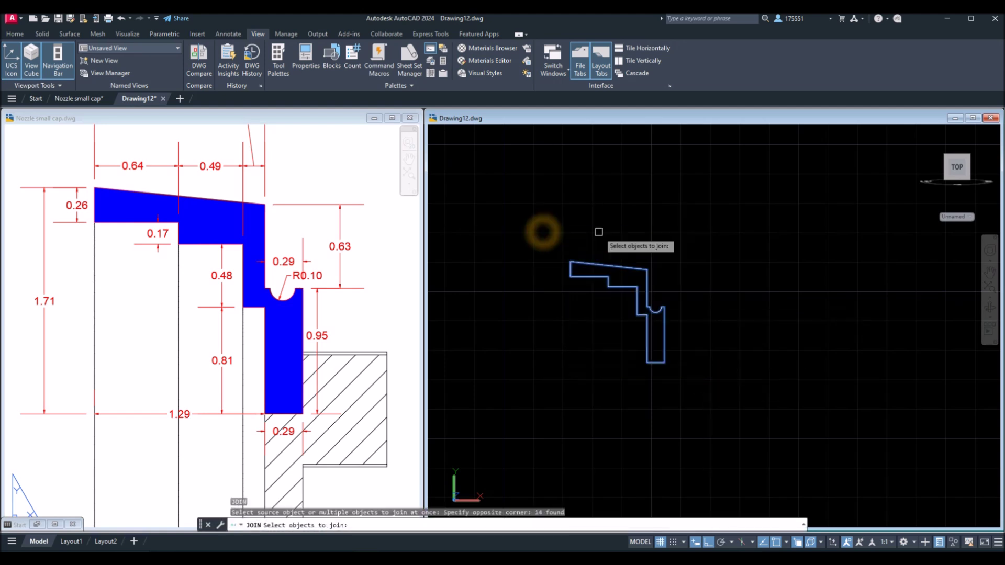
{"action": "key", "text": "Return"}
{"action": "left_click", "coordinate": [602, 266]}
{"action": "key", "text": "Escape"}
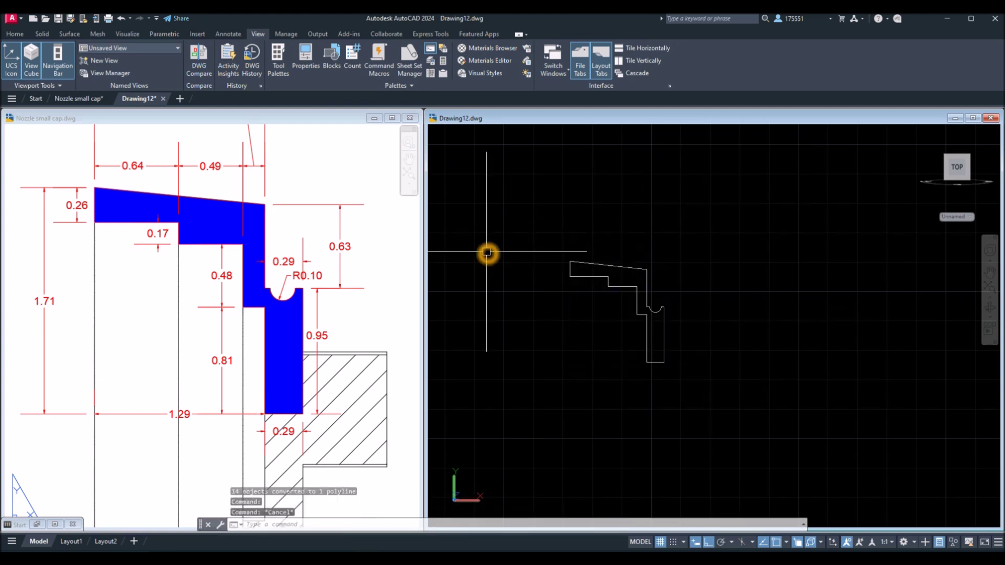
Revolve the closed profile a full turn about its short horizontal bottom edge to create the cap body.
{"action": "middle_click_drag", "start_coordinate": [266, 299], "coordinate": [304, 296]}
{"action": "left_click", "coordinate": [737, 305]}
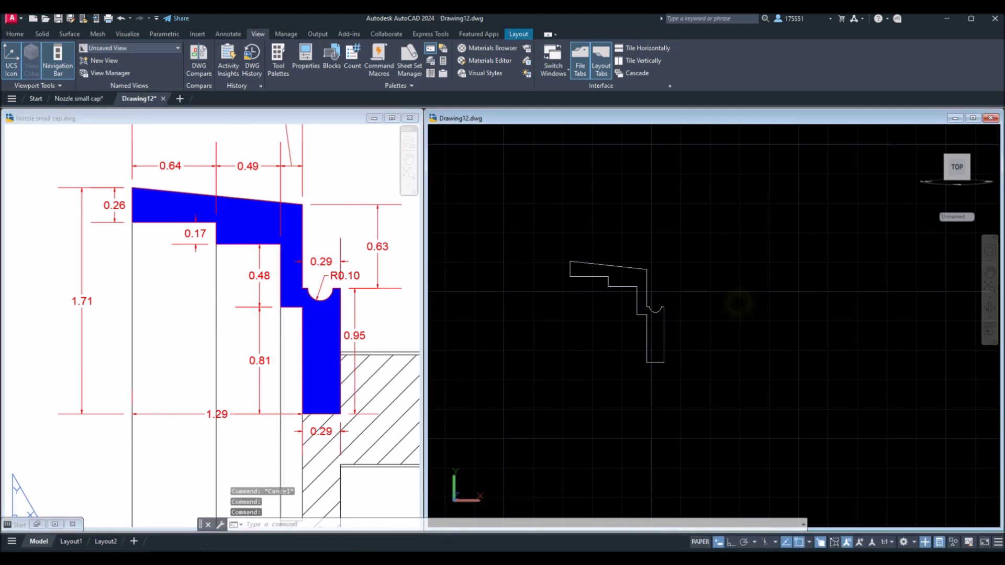
{"action": "type", "text": "rev"}
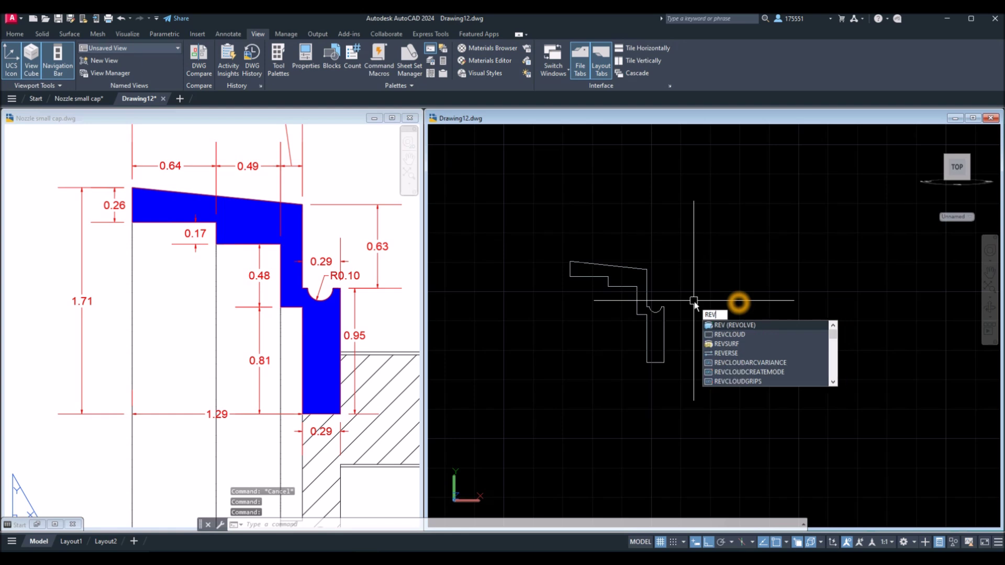
{"action": "key", "text": "Return"}
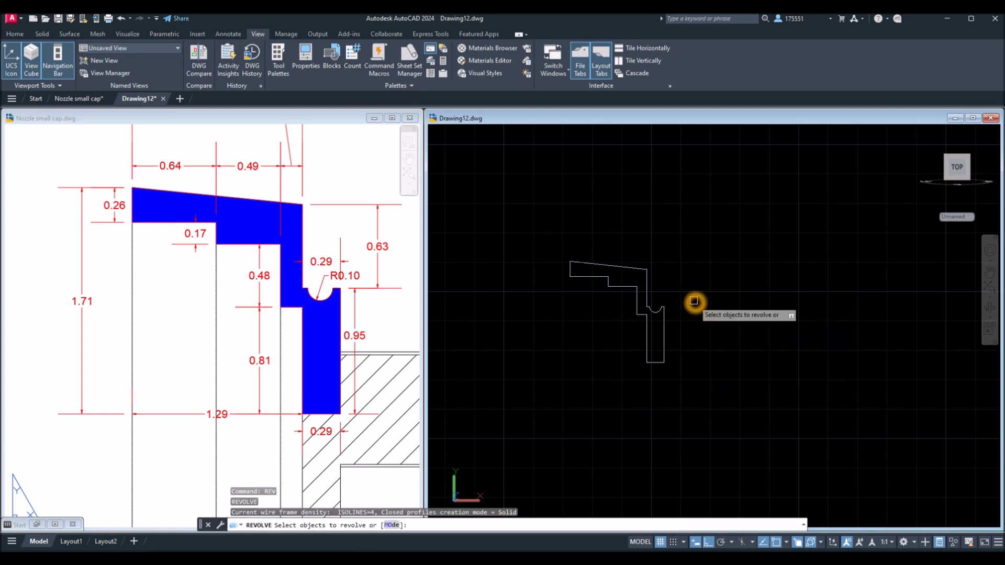
{"action": "left_click", "coordinate": [666, 323]}
{"action": "right_click", "coordinate": [673, 328]}
{"action": "left_click", "coordinate": [686, 330]}
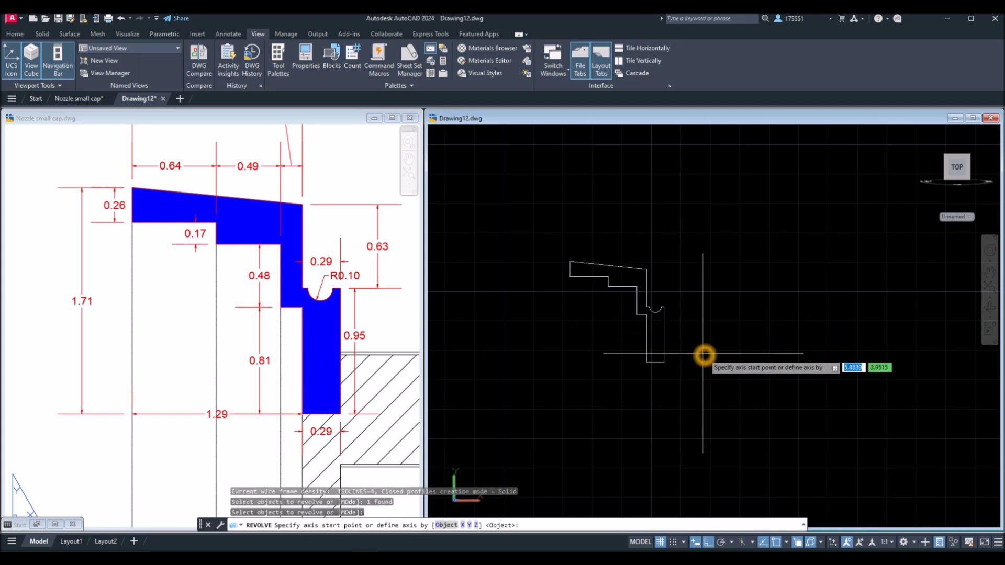
{"action": "left_click", "coordinate": [664, 363]}
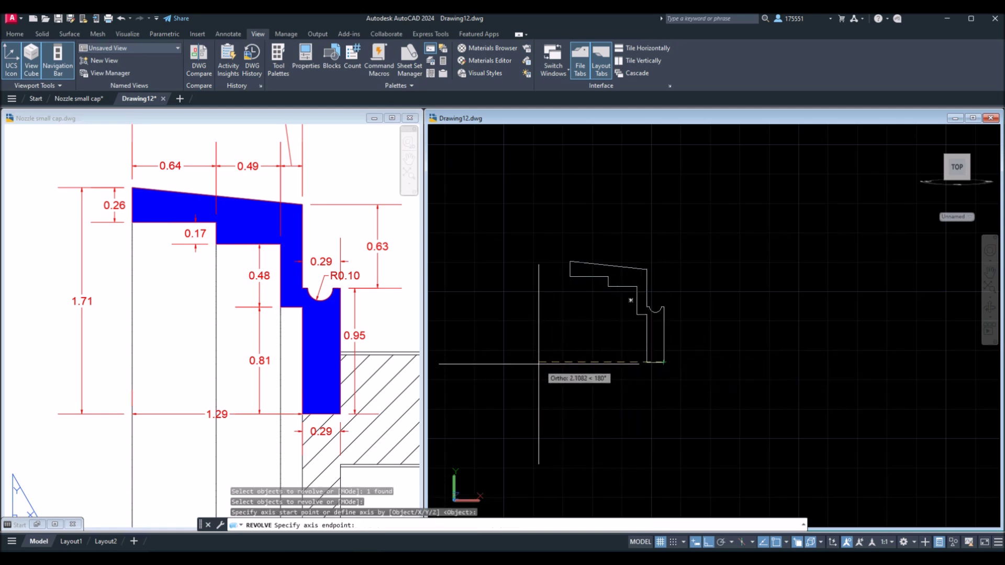
{"action": "left_click", "coordinate": [838, 367]}
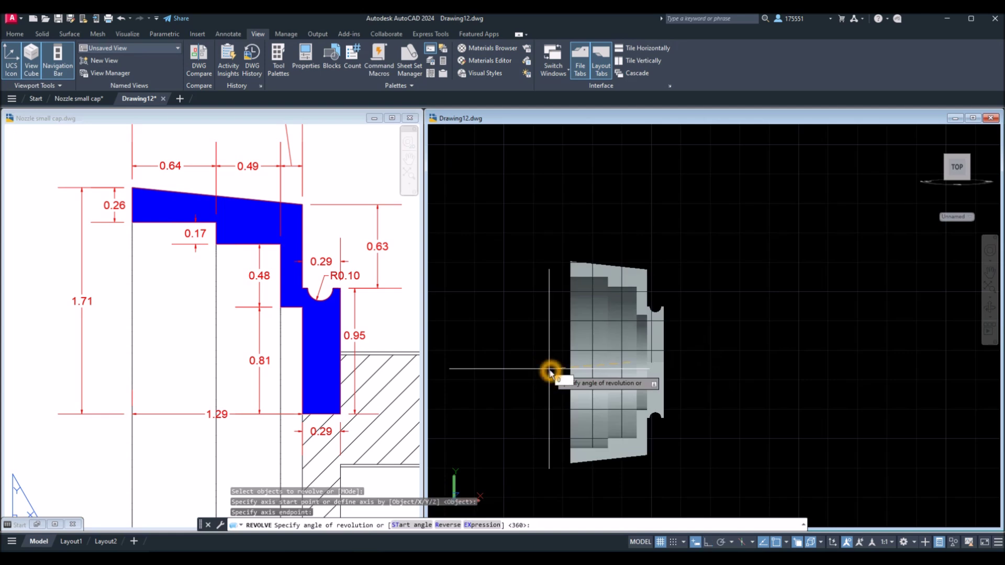
{"action": "left_click", "coordinate": [549, 371]}
Turn off the grid display in the model view and view the cap from its grooved side.
{"action": "middle_click_drag", "start_coordinate": [549, 370], "coordinate": [618, 377], "text": "shift"}
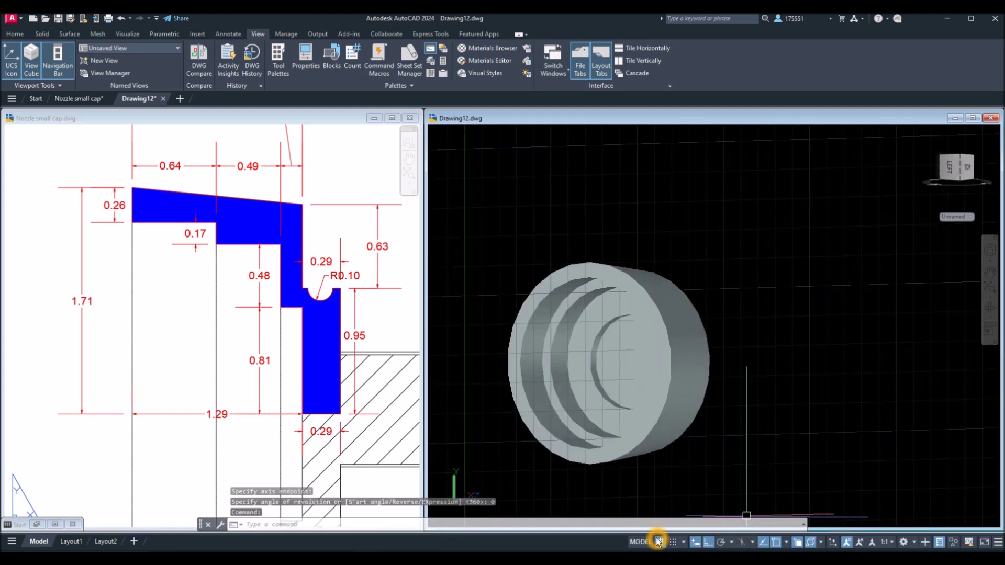
{"action": "left_click", "coordinate": [658, 542]}
{"action": "scroll", "coordinate": [560, 314], "scroll_direction": "up", "scroll_amount": 2}
{"action": "scroll", "coordinate": [565, 316], "scroll_direction": "down", "scroll_amount": 2}
{"action": "middle_click_drag", "start_coordinate": [565, 316], "coordinate": [882, 331], "text": "shift"}
{"action": "middle_click_drag", "start_coordinate": [688, 334], "coordinate": [657, 339], "text": "shift"}
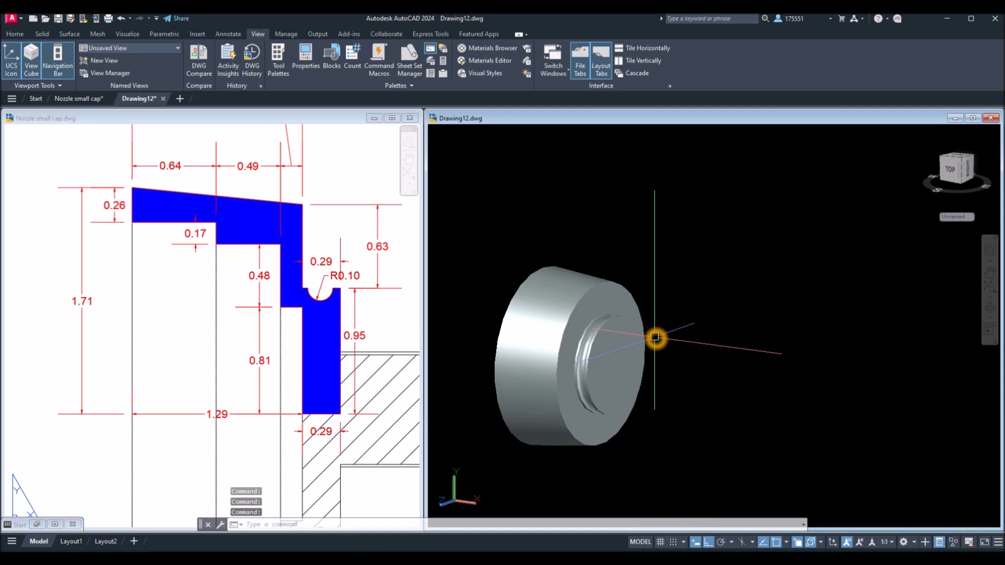
Define a new UCS with its origin below the cap and its Z axis parallel to the cap's axis, towards the grooved face.
{"action": "left_click", "coordinate": [307, 359]}
{"action": "scroll", "coordinate": [309, 356], "scroll_direction": "down", "scroll_amount": 4}
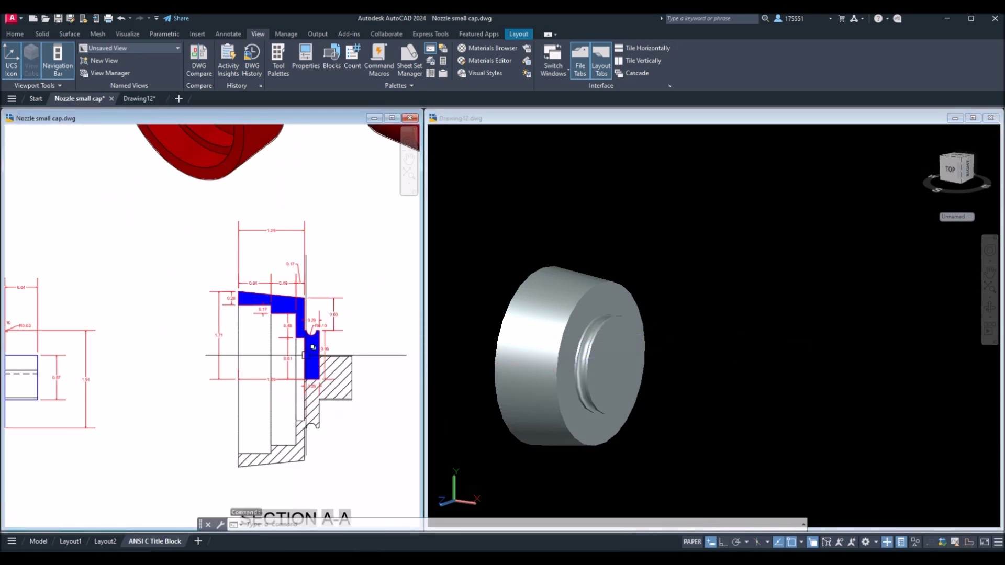
{"action": "middle_click_drag", "start_coordinate": [265, 321], "coordinate": [148, 488]}
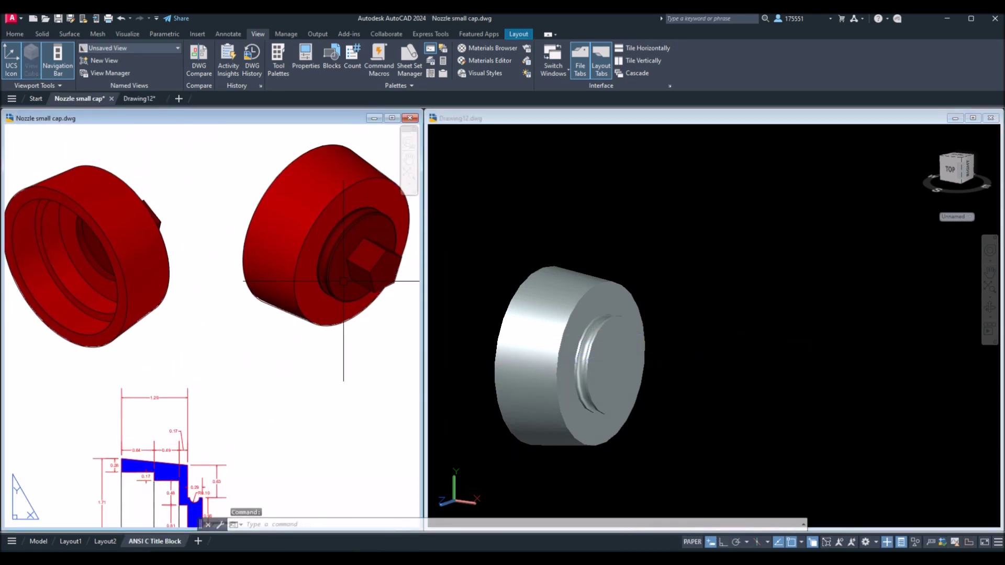
{"action": "middle_click_drag", "start_coordinate": [270, 352], "coordinate": [370, 197]}
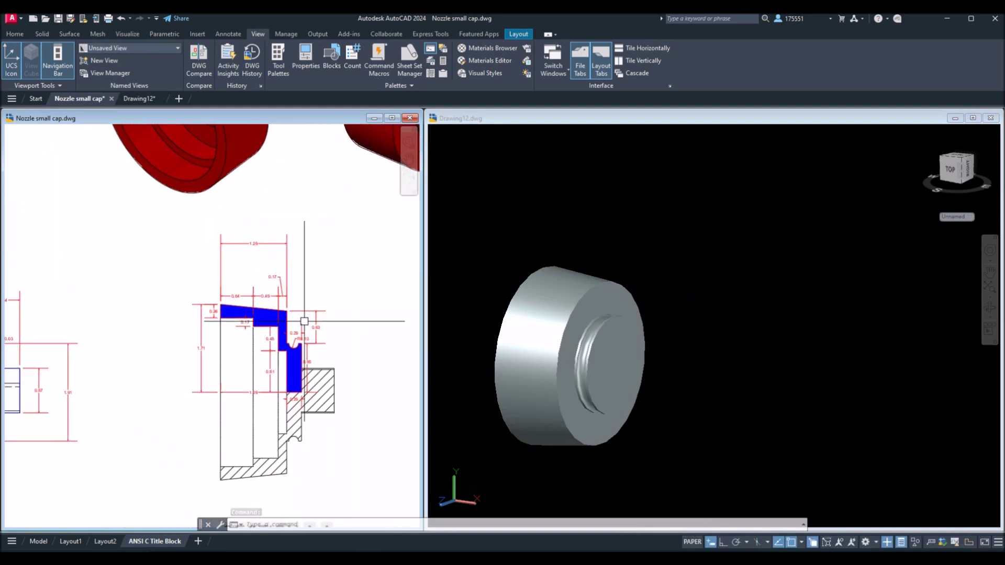
{"action": "left_click", "coordinate": [722, 315]}
{"action": "left_click", "coordinate": [465, 85]}
{"action": "left_click", "coordinate": [11, 34]}
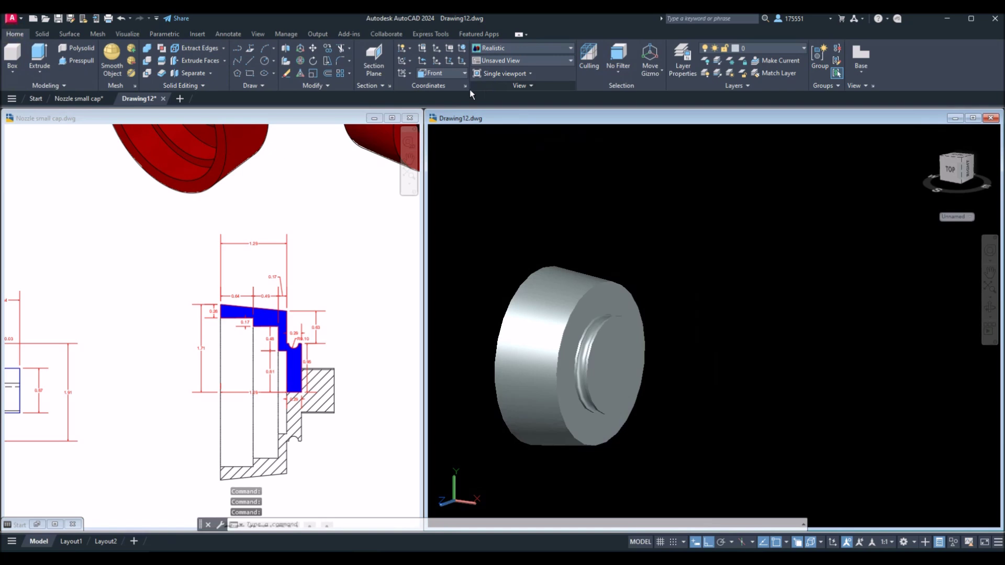
{"action": "left_click", "coordinate": [450, 61]}
{"action": "middle_click_drag", "start_coordinate": [662, 433], "coordinate": [670, 403], "text": "shift"}
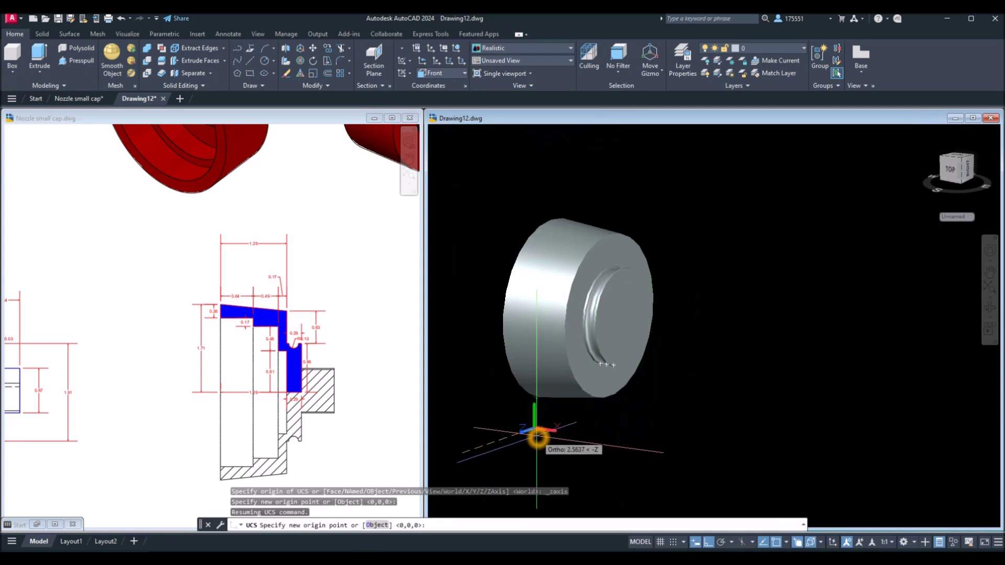
{"action": "left_click", "coordinate": [539, 432]}
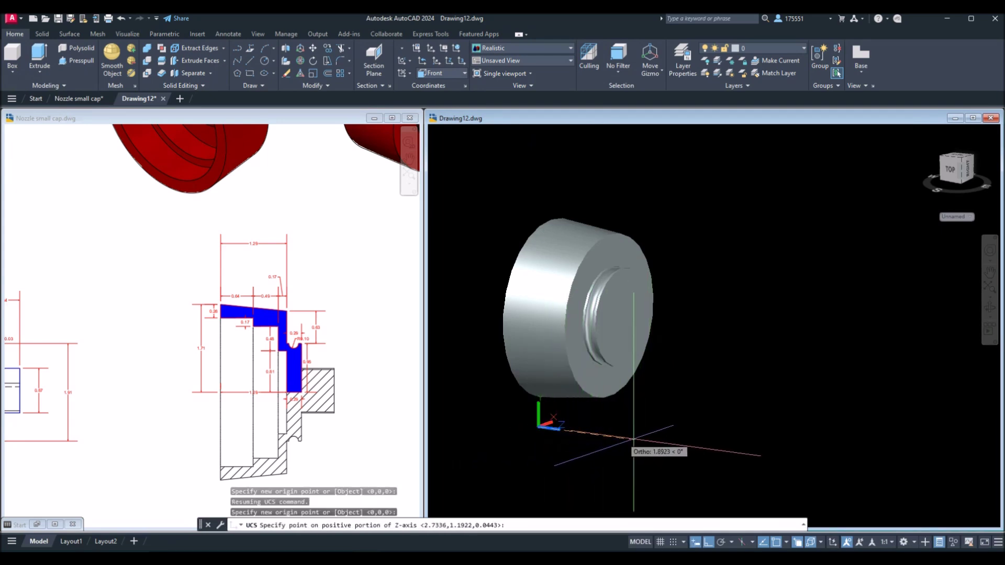
{"action": "left_click", "coordinate": [676, 443]}
{"action": "left_click", "coordinate": [677, 444]}
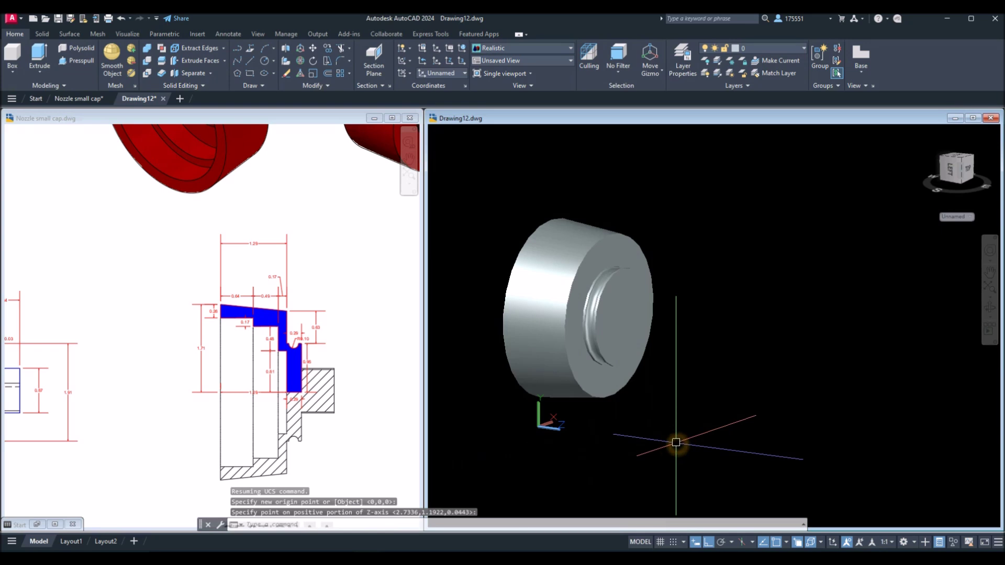
Draw a circle of radius 0.47 centred on the cap's raised grooved end face, taking the radius from the reference sheet's end view.
{"action": "middle_click_drag", "start_coordinate": [682, 413], "coordinate": [673, 426], "text": "shift"}
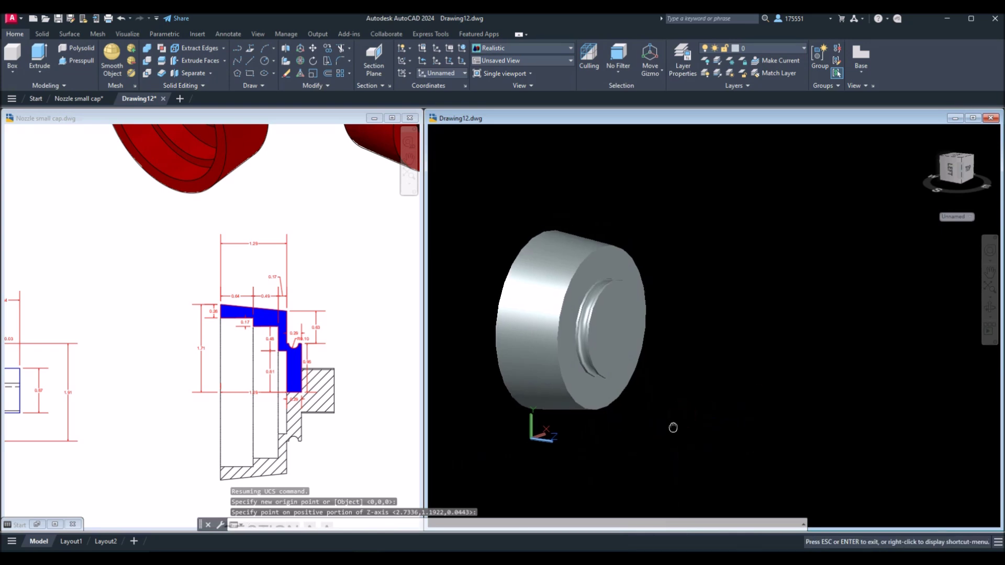
{"action": "left_click", "coordinate": [171, 424]}
{"action": "middle_click_drag", "start_coordinate": [314, 406], "coordinate": [89, 419]}
{"action": "scroll", "coordinate": [224, 410], "scroll_direction": "down", "scroll_amount": 1}
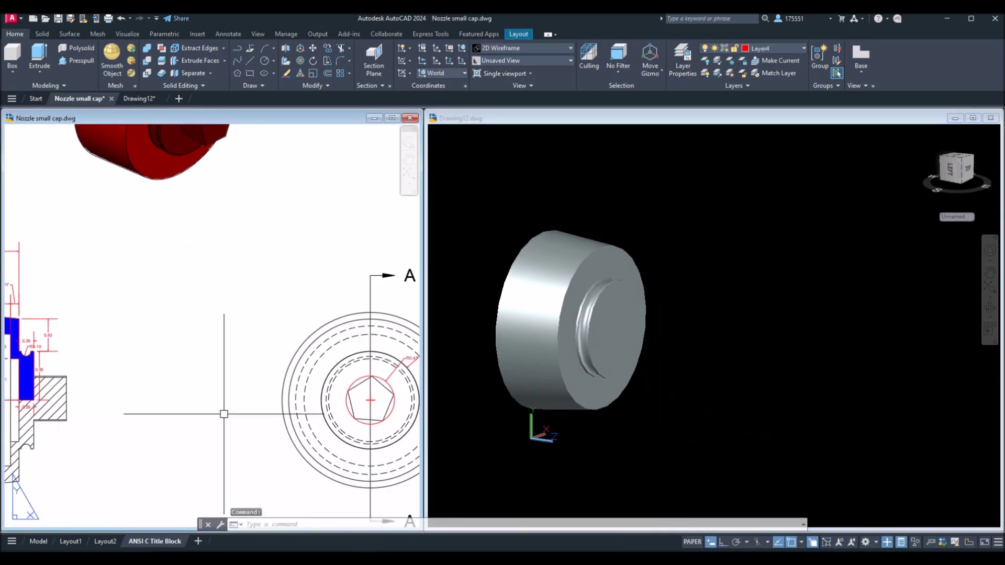
{"action": "scroll", "coordinate": [269, 392], "scroll_direction": "up", "scroll_amount": 2}
{"action": "scroll", "coordinate": [295, 401], "scroll_direction": "down", "scroll_amount": 3}
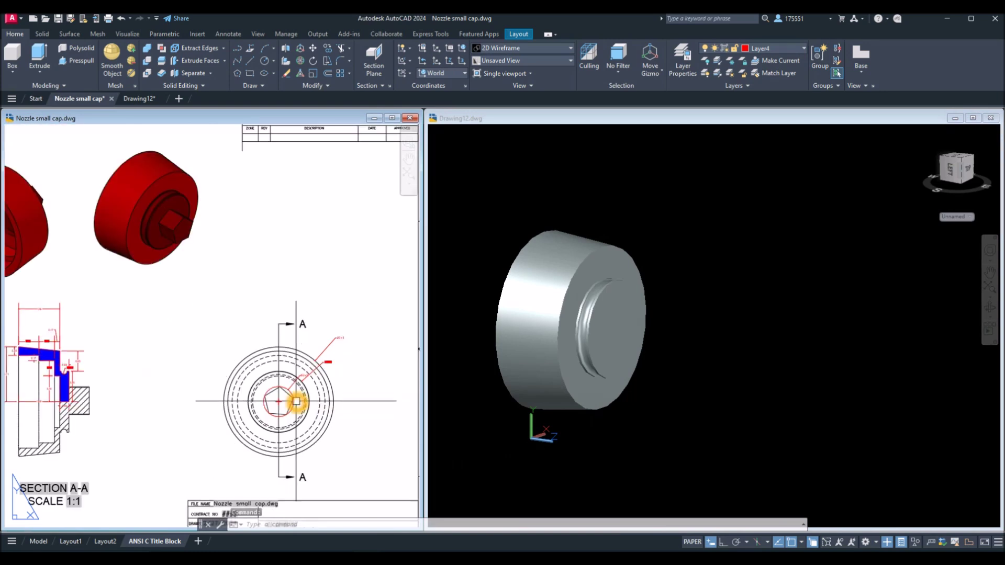
{"action": "scroll", "coordinate": [296, 401], "scroll_direction": "up", "scroll_amount": 7}
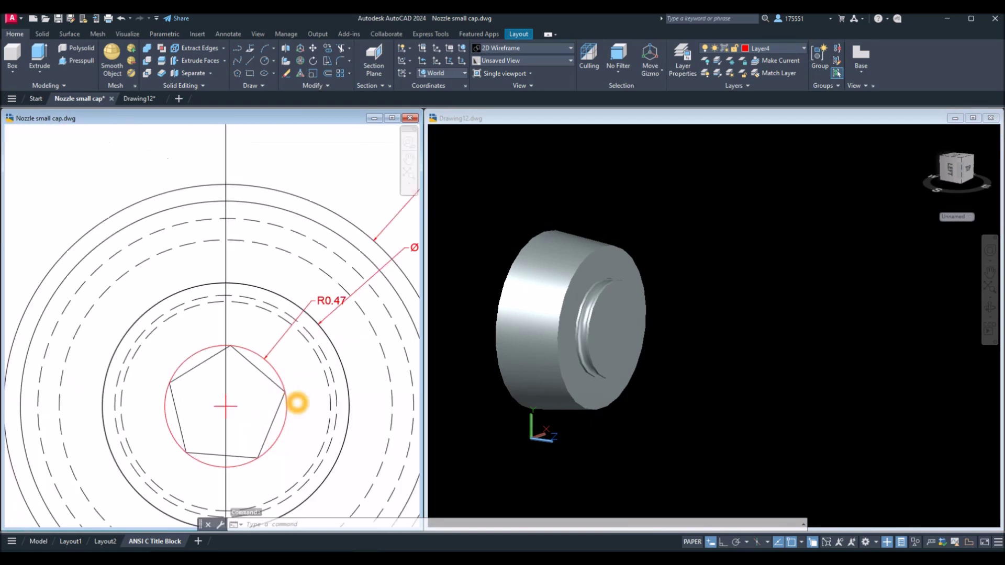
{"action": "left_click", "coordinate": [646, 383]}
{"action": "type", "text": "c"}
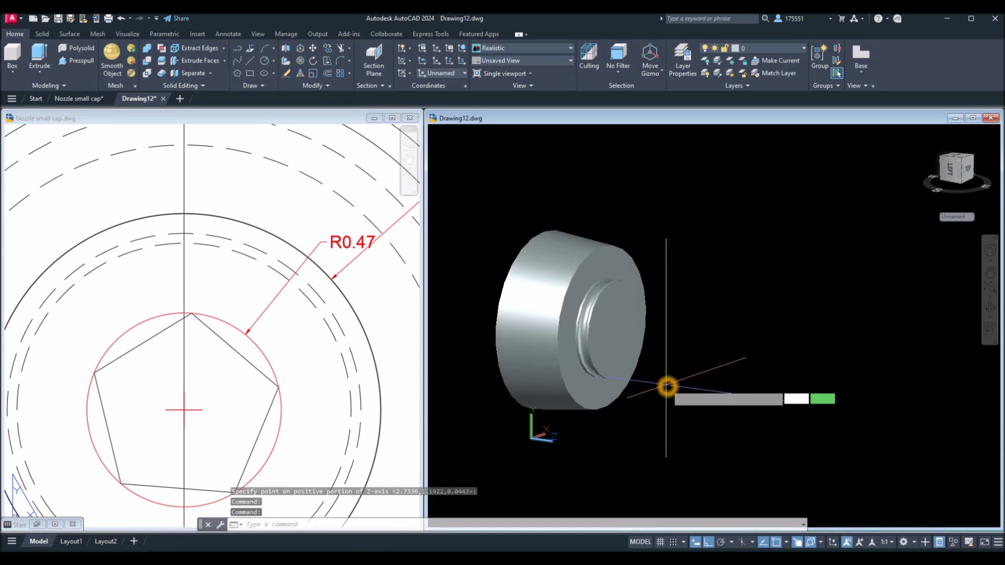
{"action": "key", "text": "Return"}
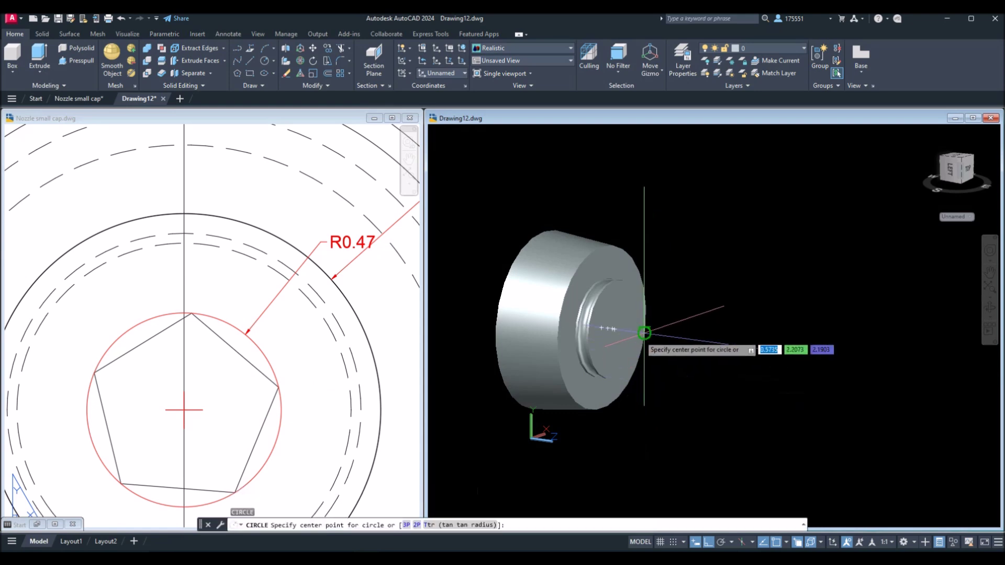
{"action": "left_click", "coordinate": [615, 329]}
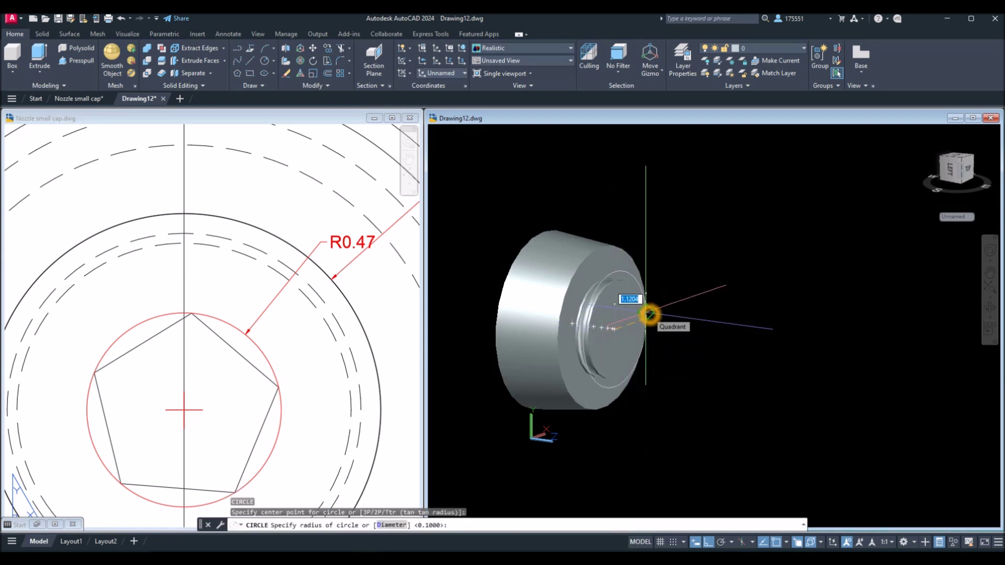
{"action": "type", "text": ".47"}
{"action": "key", "text": "Return"}
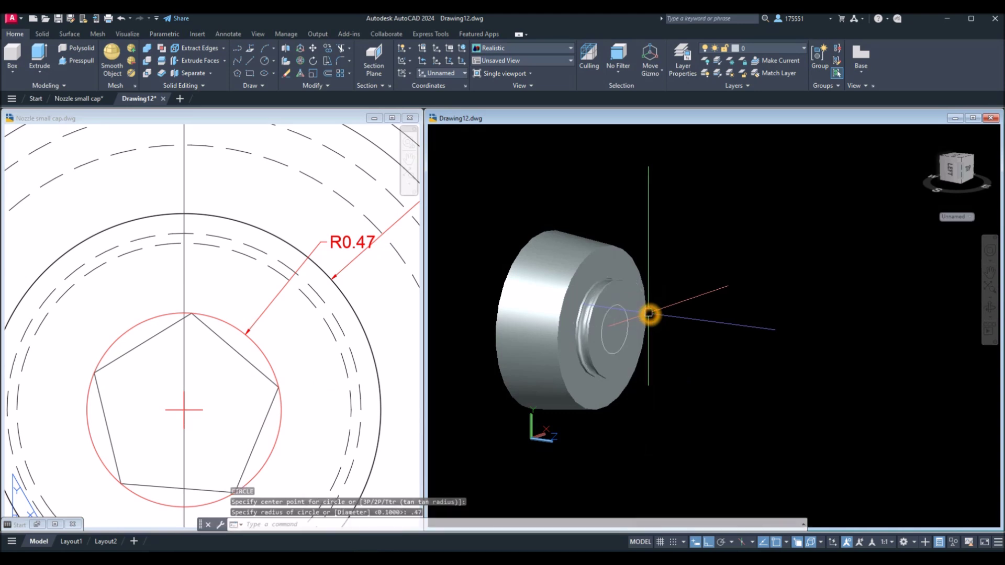
Draw a 5-sided polygon inscribed in the circle, centred on it with one vertex at its top quadrant.
{"action": "middle_click_drag", "start_coordinate": [648, 314], "coordinate": [636, 335], "text": "shift"}
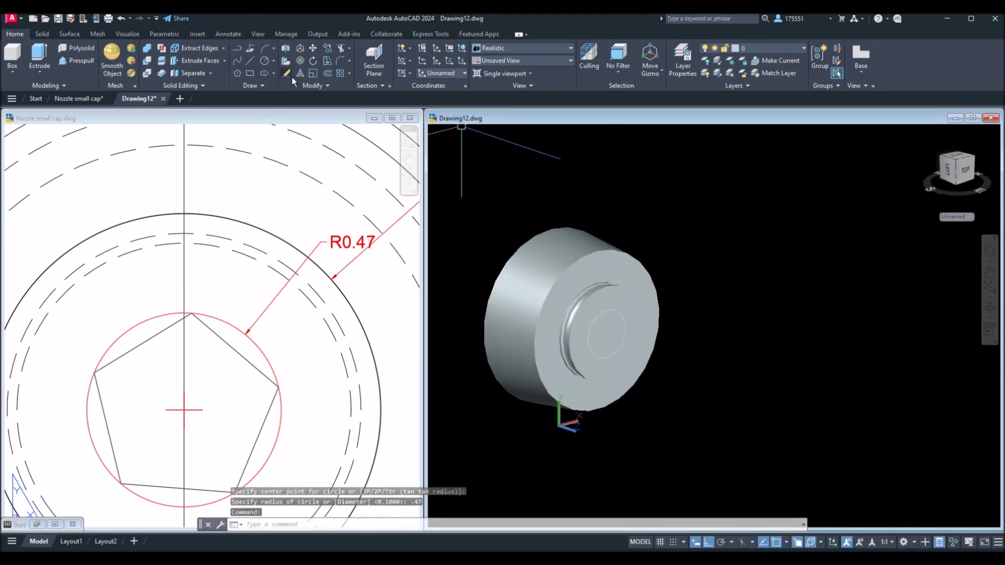
{"action": "left_click", "coordinate": [239, 73]}
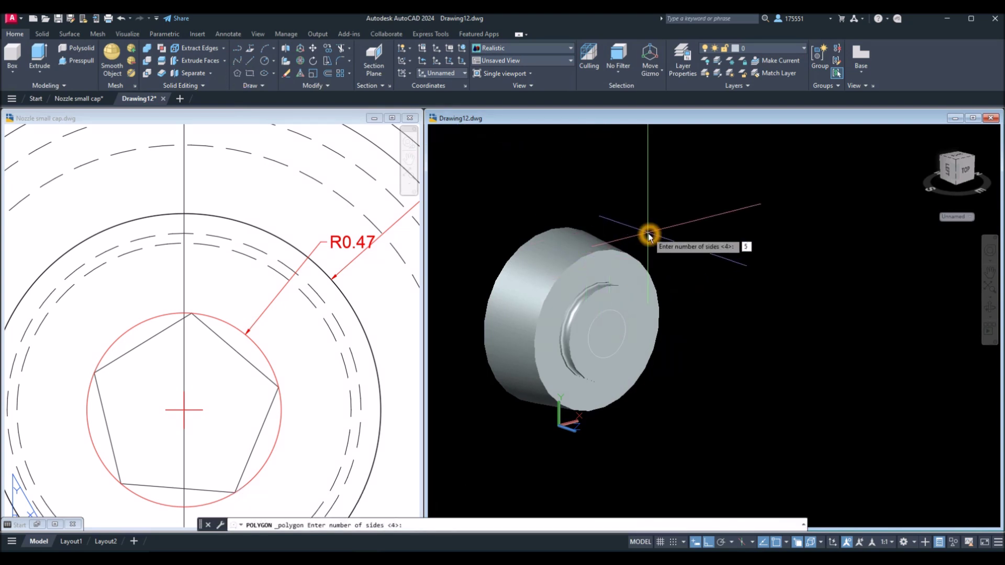
{"action": "key", "text": "Return"}
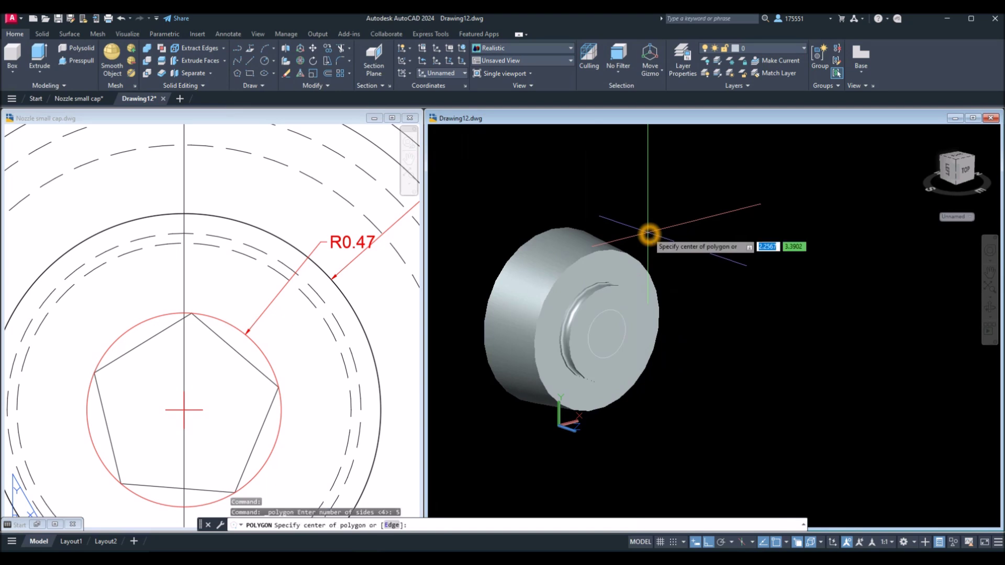
{"action": "left_click", "coordinate": [613, 335]}
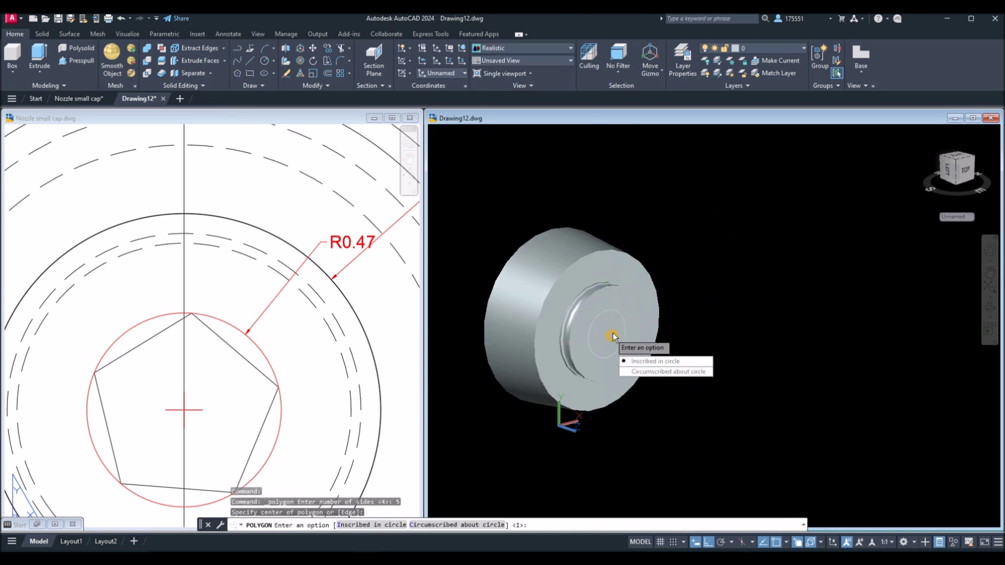
{"action": "left_click", "coordinate": [655, 365]}
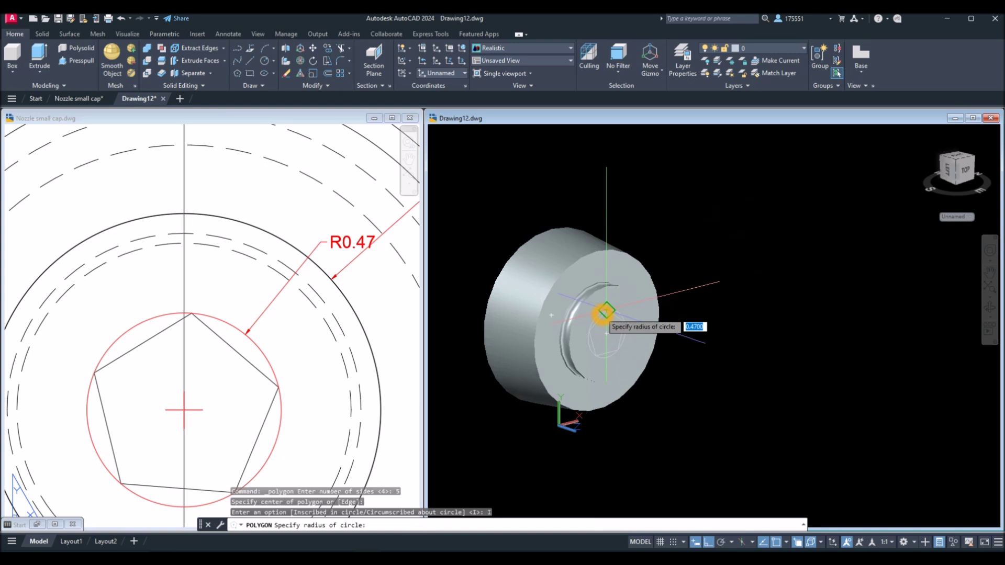
{"action": "scroll", "coordinate": [606, 313], "scroll_direction": "up", "scroll_amount": 5}
{"action": "left_click", "coordinate": [601, 313]}
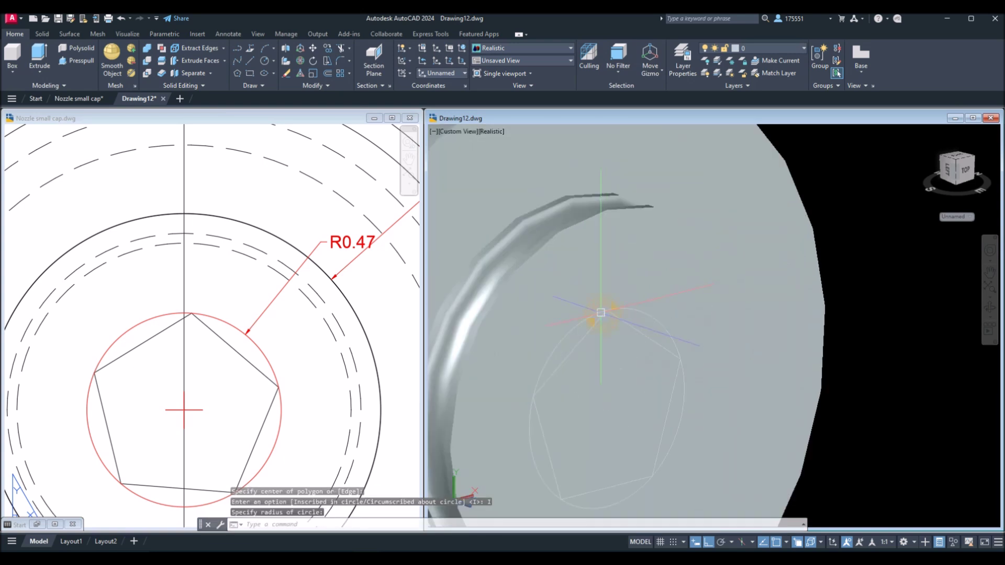
{"action": "scroll", "coordinate": [605, 312], "scroll_direction": "down", "scroll_amount": 3}
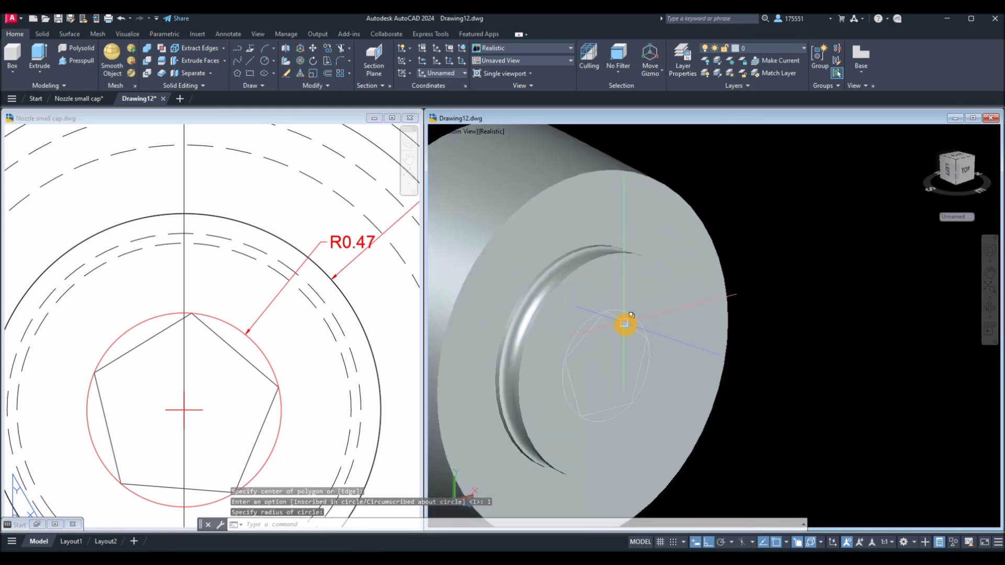
Check the length of the pentagonal boss in the side view of the small cap's reference sheet.
{"action": "left_click", "coordinate": [255, 316]}
{"action": "scroll", "coordinate": [255, 314], "scroll_direction": "down", "scroll_amount": 8}
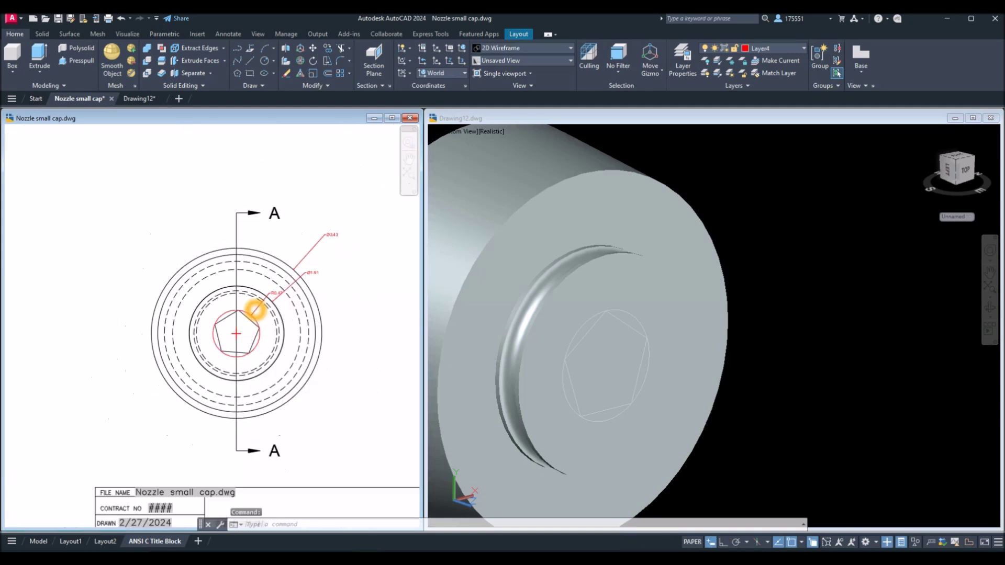
{"action": "scroll", "coordinate": [179, 309], "scroll_direction": "down", "scroll_amount": 3}
{"action": "scroll", "coordinate": [180, 311], "scroll_direction": "up", "scroll_amount": 3}
{"action": "middle_click_drag", "start_coordinate": [157, 311], "coordinate": [237, 309]}
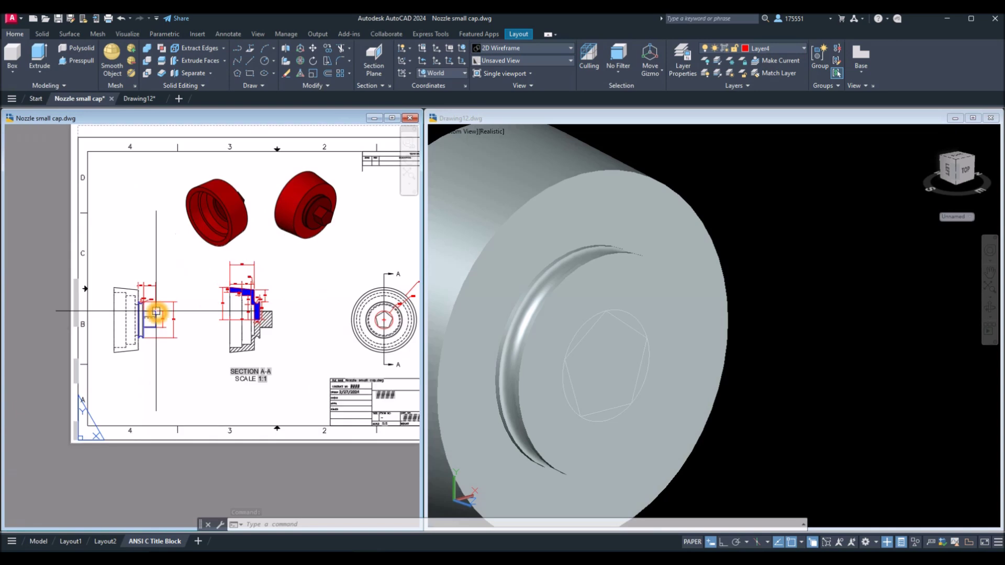
{"action": "scroll", "coordinate": [157, 310], "scroll_direction": "up", "scroll_amount": 5}
{"action": "scroll", "coordinate": [156, 311], "scroll_direction": "up", "scroll_amount": 4}
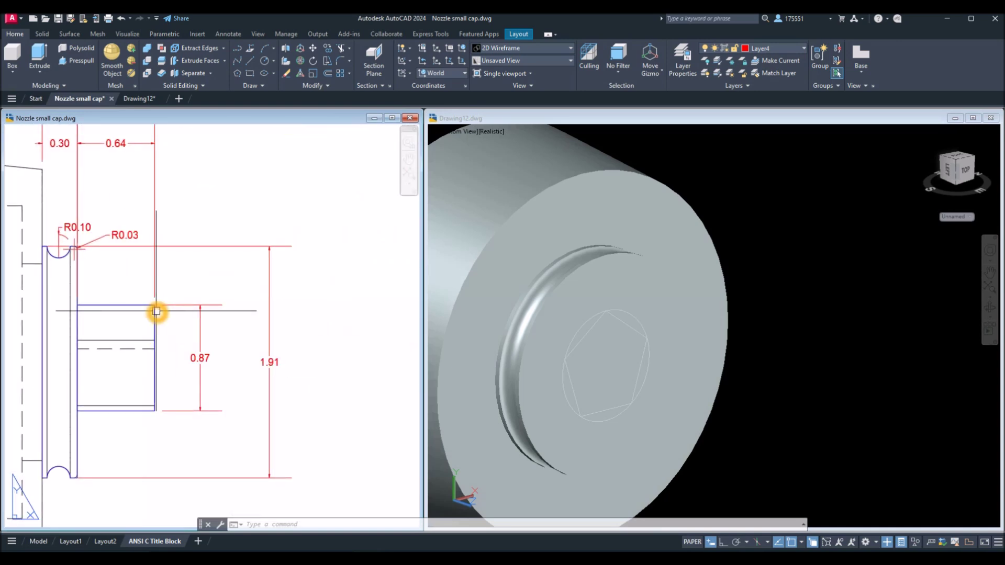
{"action": "left_click", "coordinate": [125, 142]}
{"action": "left_click", "coordinate": [224, 210]}
{"action": "key", "text": "Escape"}
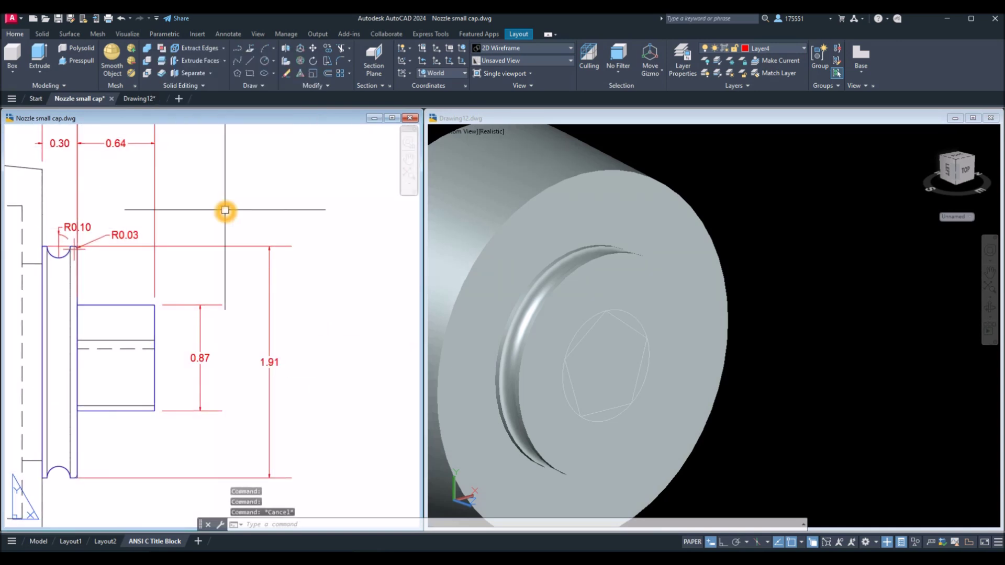
Extrude the pentagon 0.64 outward from the cap's end face to form the boss.
{"action": "left_click", "coordinate": [970, 306]}
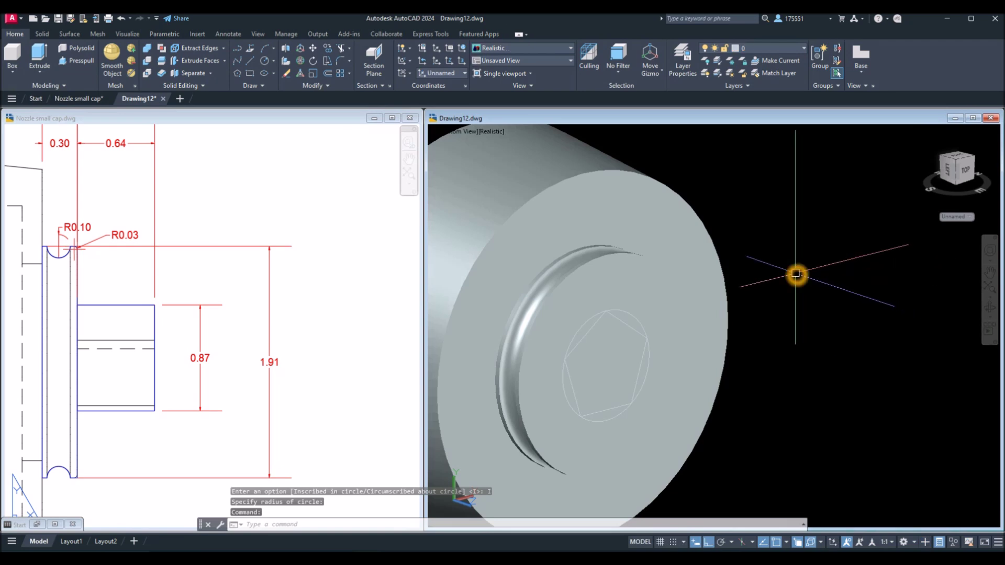
{"action": "type", "text": "ext"}
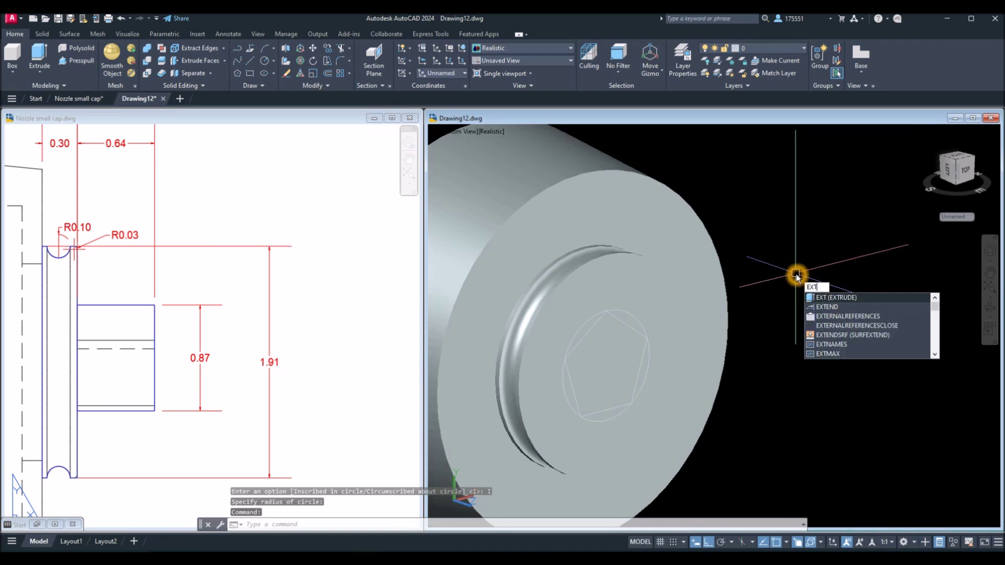
{"action": "key", "text": "Return"}
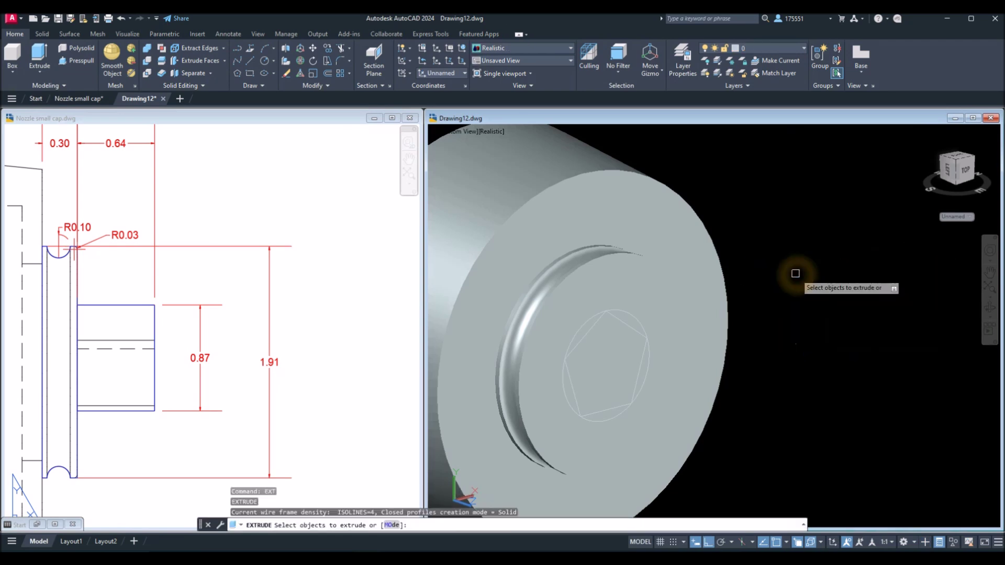
{"action": "left_click", "coordinate": [632, 326]}
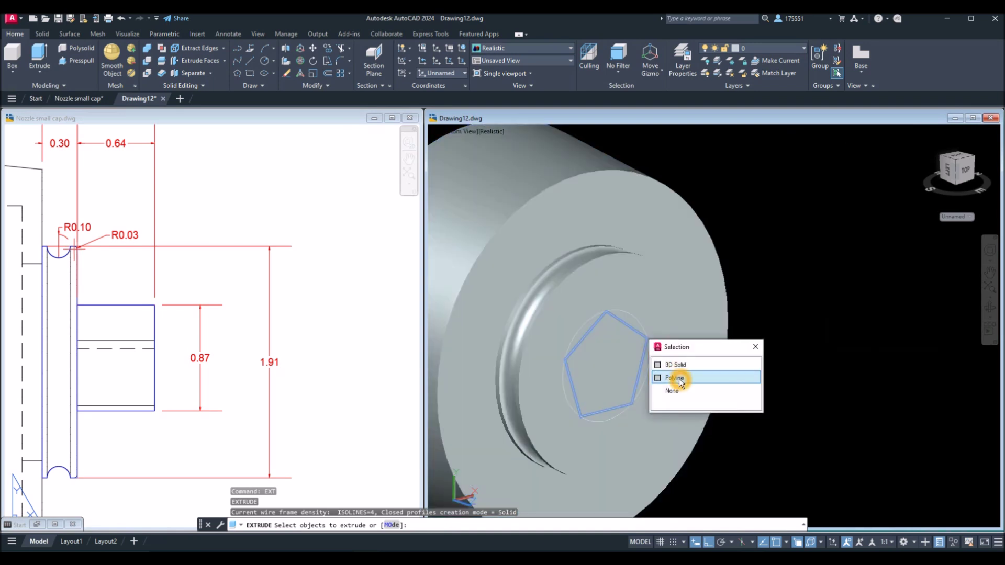
{"action": "left_click", "coordinate": [674, 376]}
{"action": "right_click", "coordinate": [767, 290]}
{"action": "left_click", "coordinate": [777, 292]}
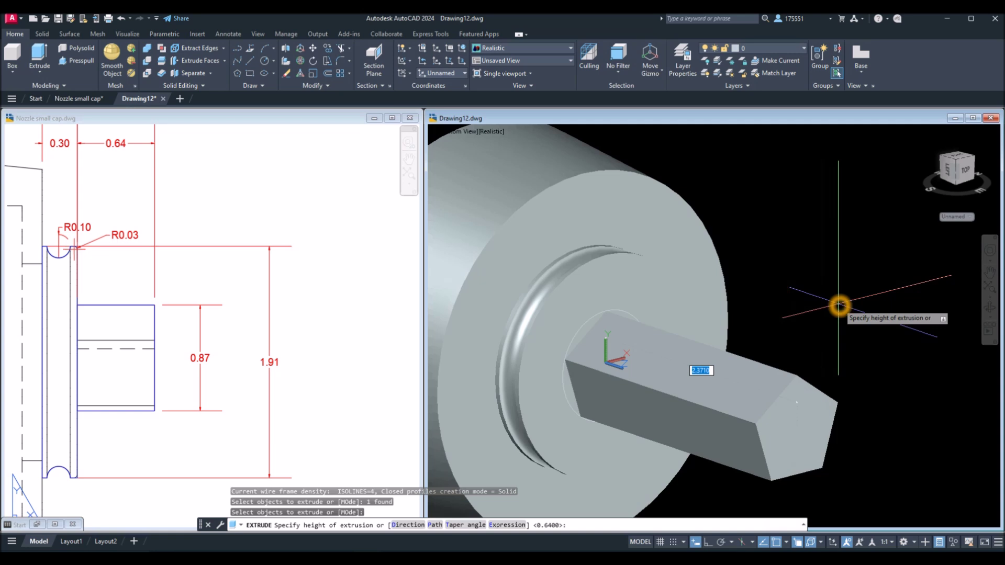
{"action": "key", "text": "Return"}
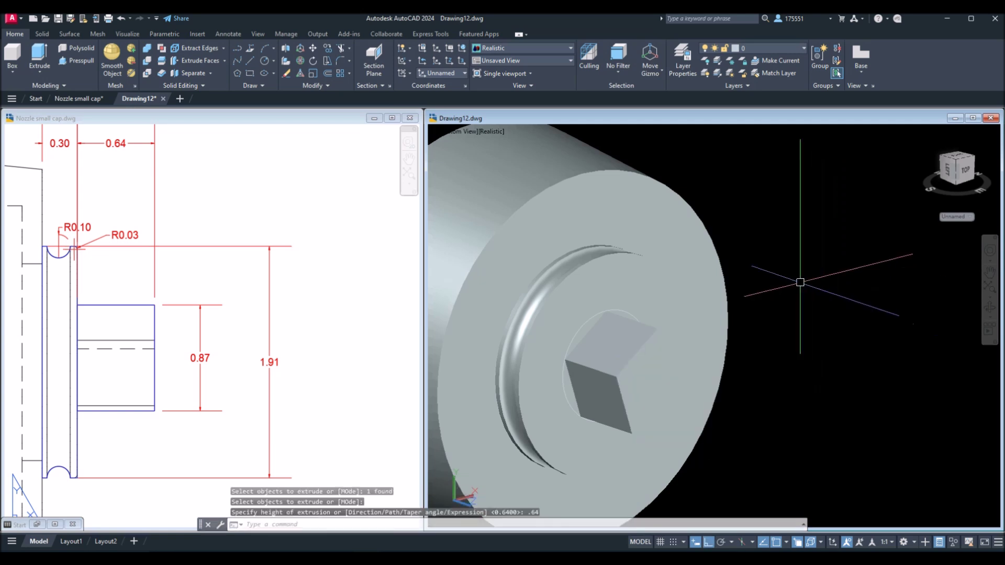
Unite the pentagonal boss and the cap body into one solid with Union.
{"action": "scroll", "coordinate": [795, 309], "scroll_direction": "down", "scroll_amount": 4}
{"action": "middle_click_drag", "start_coordinate": [794, 309], "coordinate": [817, 311], "text": "shift"}
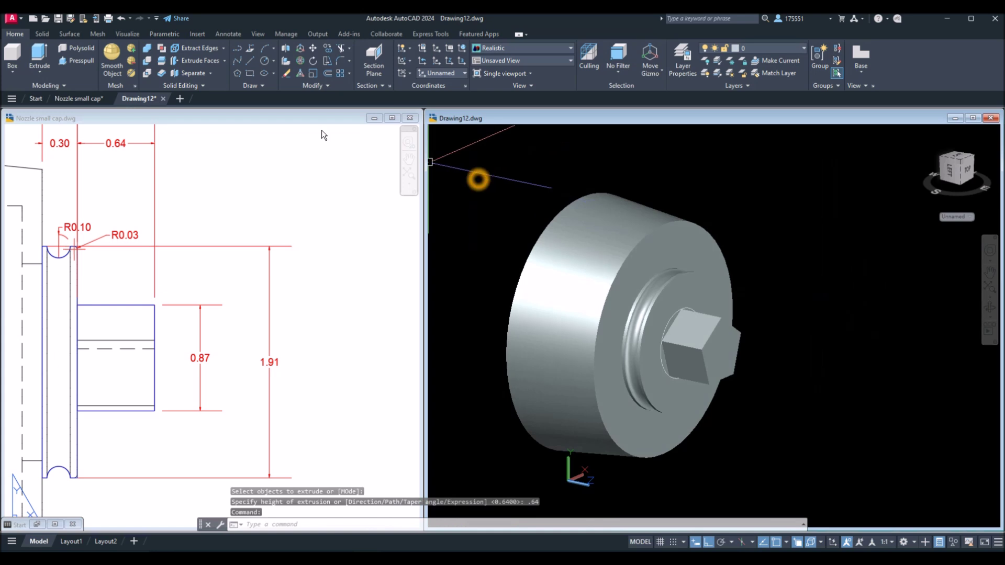
{"action": "left_click", "coordinate": [42, 34]}
{"action": "left_click", "coordinate": [16, 34]}
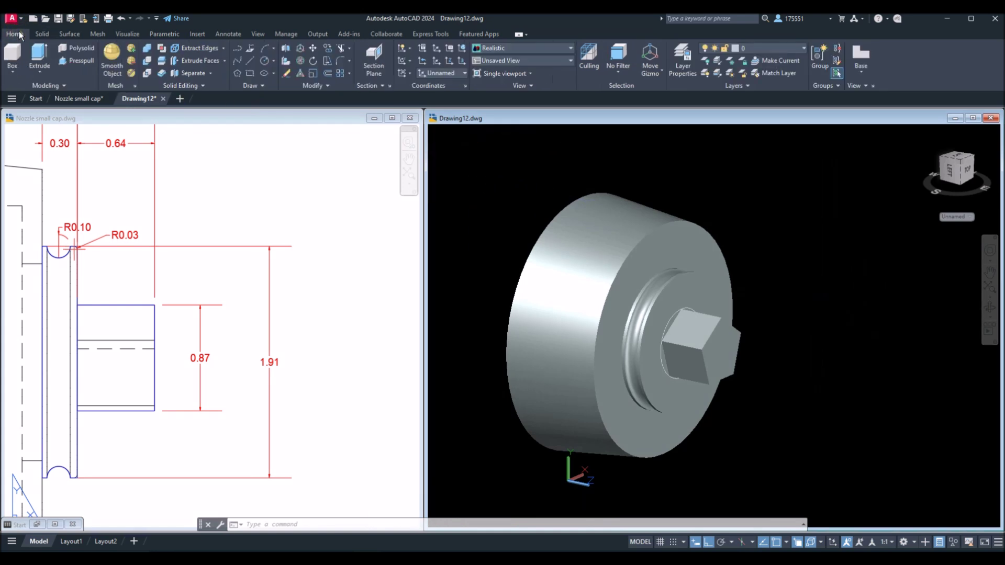
{"action": "left_click", "coordinate": [149, 49]}
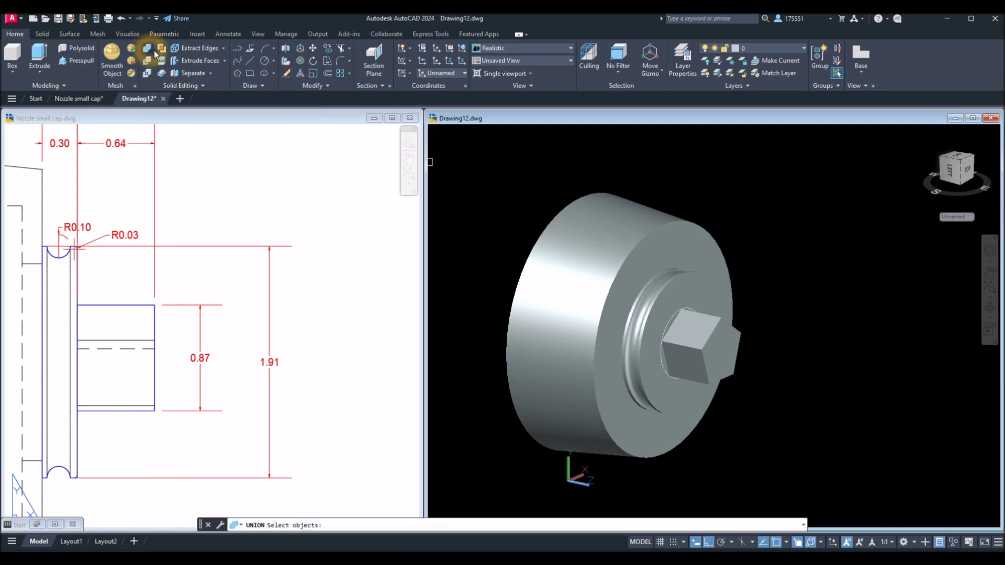
{"action": "left_click", "coordinate": [733, 339]}
{"action": "left_click", "coordinate": [728, 291]}
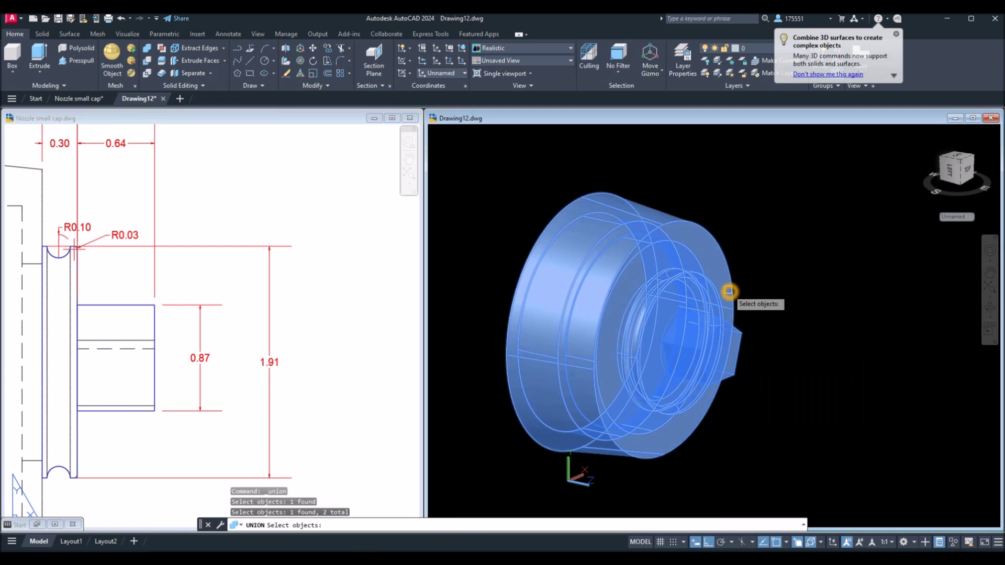
{"action": "key", "text": "Return"}
Move the united cap along its axis clear of the construction circle, and delete that circle.
{"action": "left_click", "coordinate": [735, 272]}
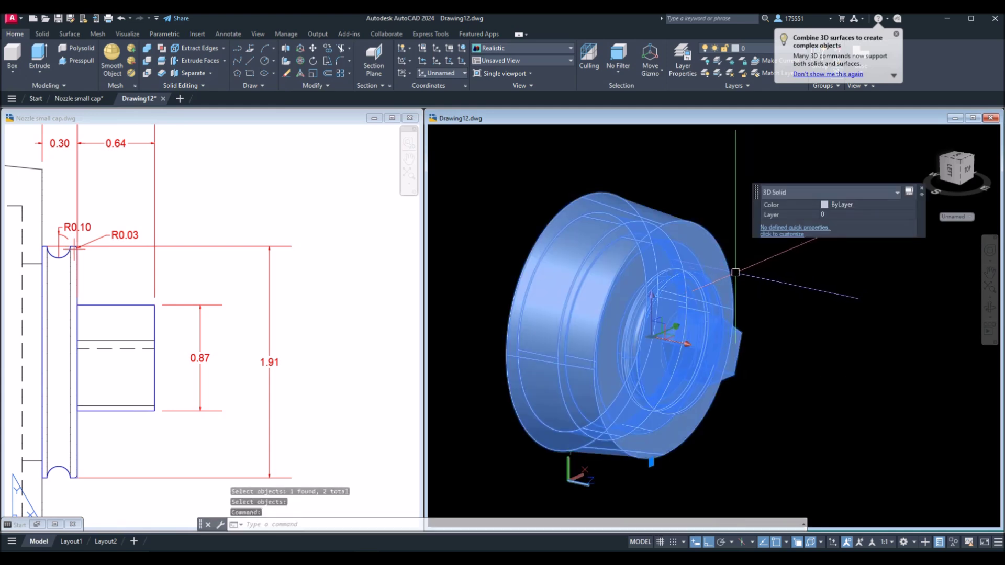
{"action": "left_click", "coordinate": [667, 346]}
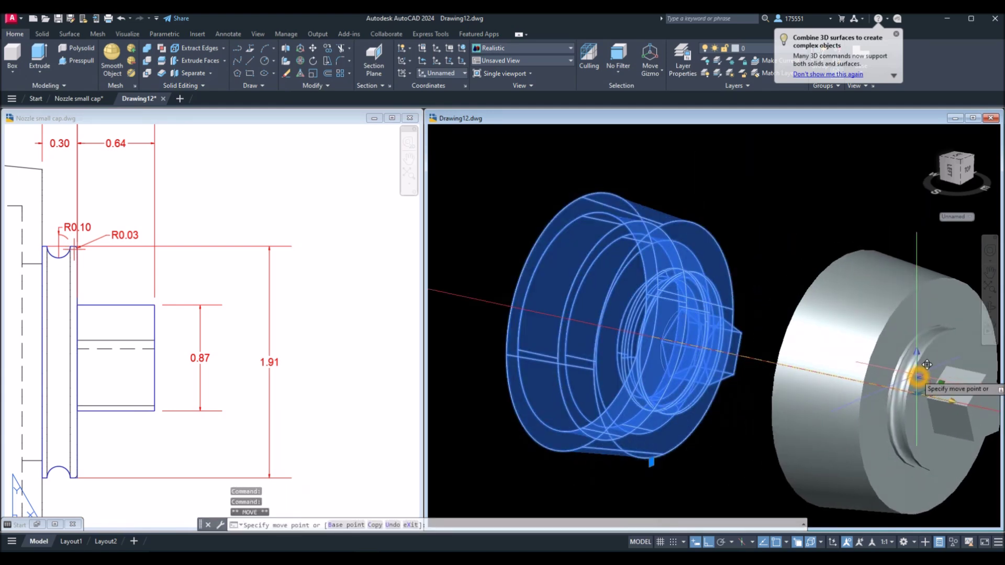
{"action": "key", "text": "Escape"}
{"action": "key", "text": "Escape"}
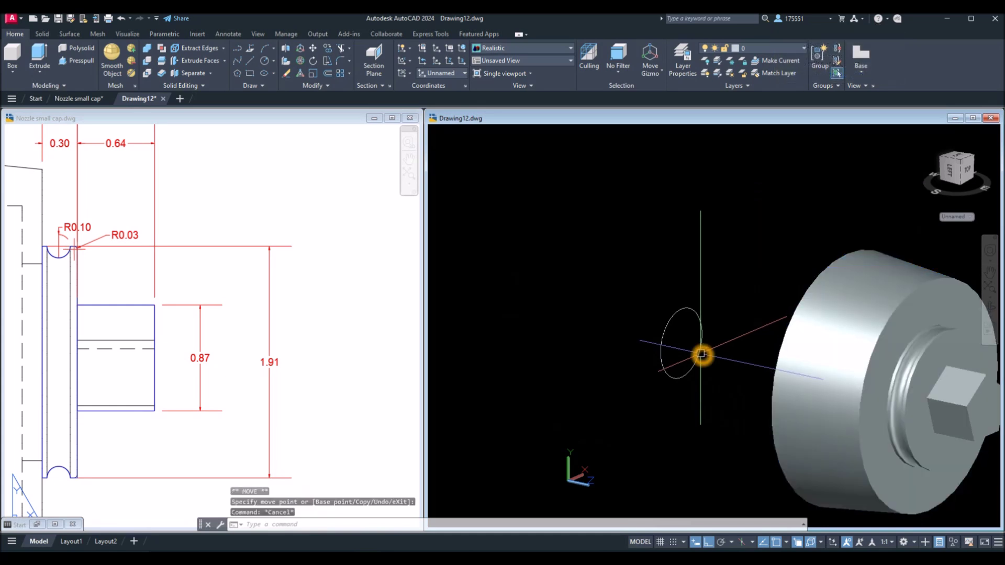
{"action": "left_click", "coordinate": [700, 341]}
{"action": "key", "text": "Delete"}
Inspect the finished small cap from its hollow open side.
{"action": "middle_click_drag", "start_coordinate": [694, 344], "coordinate": [658, 322], "text": "shift"}
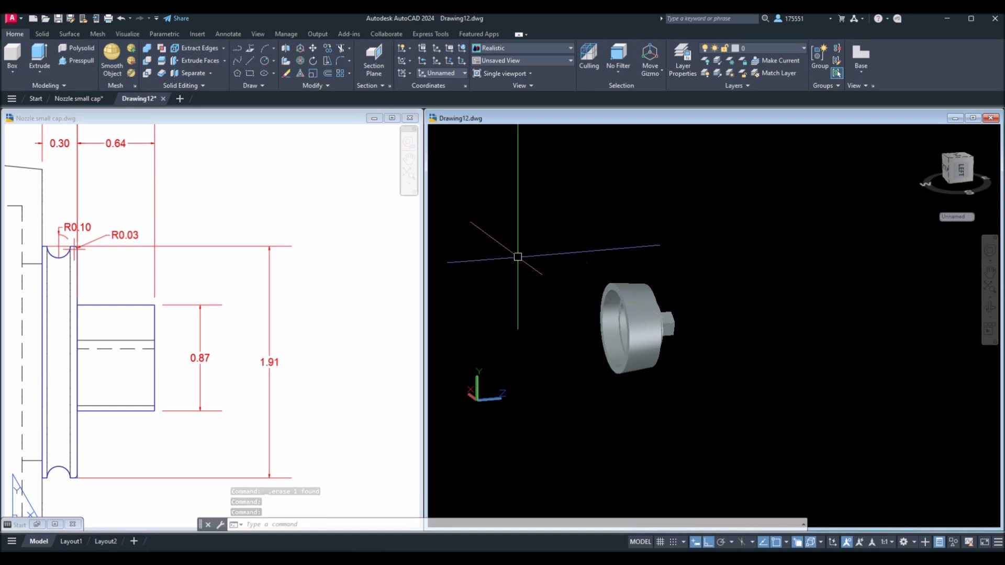
{"action": "middle_click_drag", "start_coordinate": [556, 258], "coordinate": [624, 277], "text": "shift"}
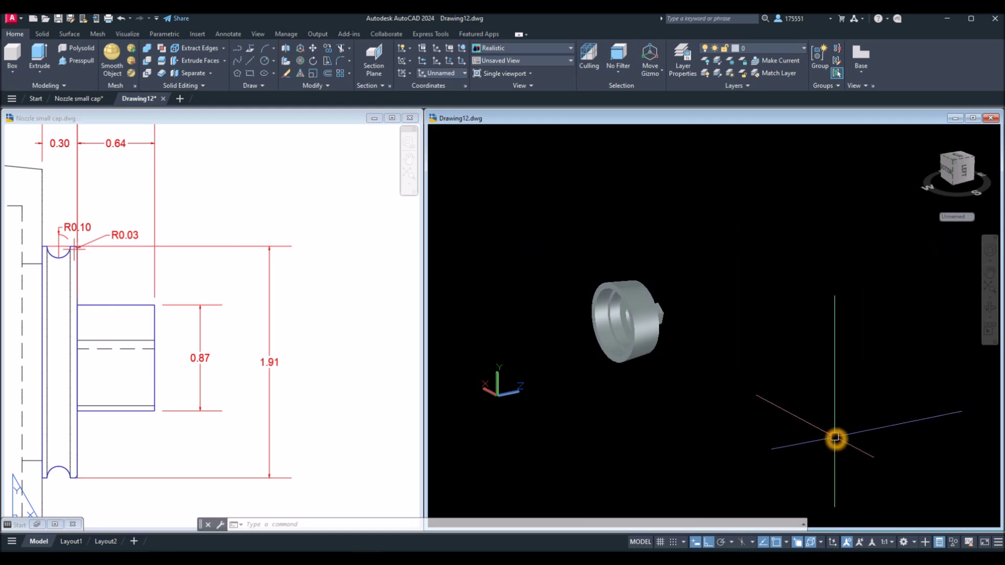
{"action": "middle_click_drag", "start_coordinate": [850, 436], "coordinate": [821, 417]}
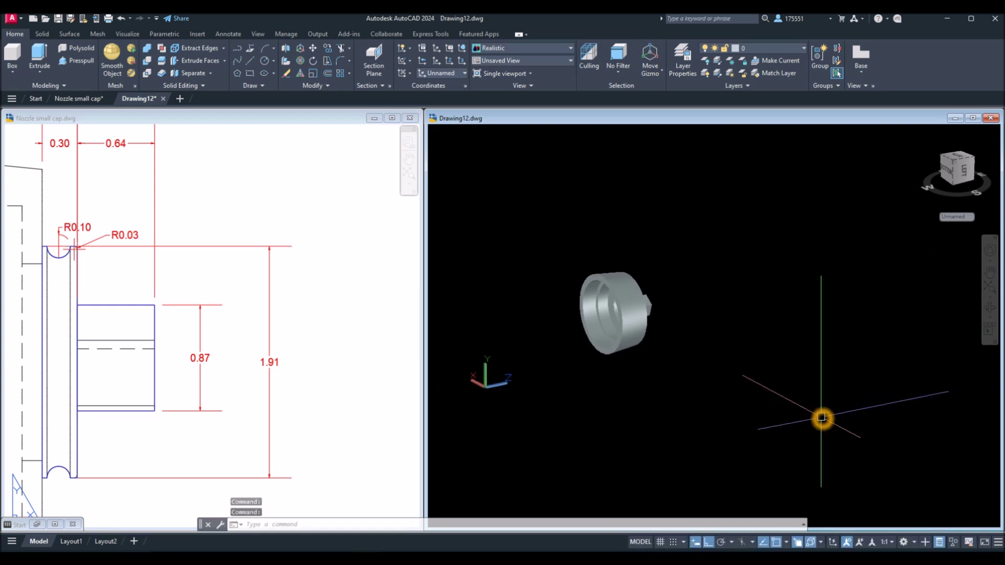